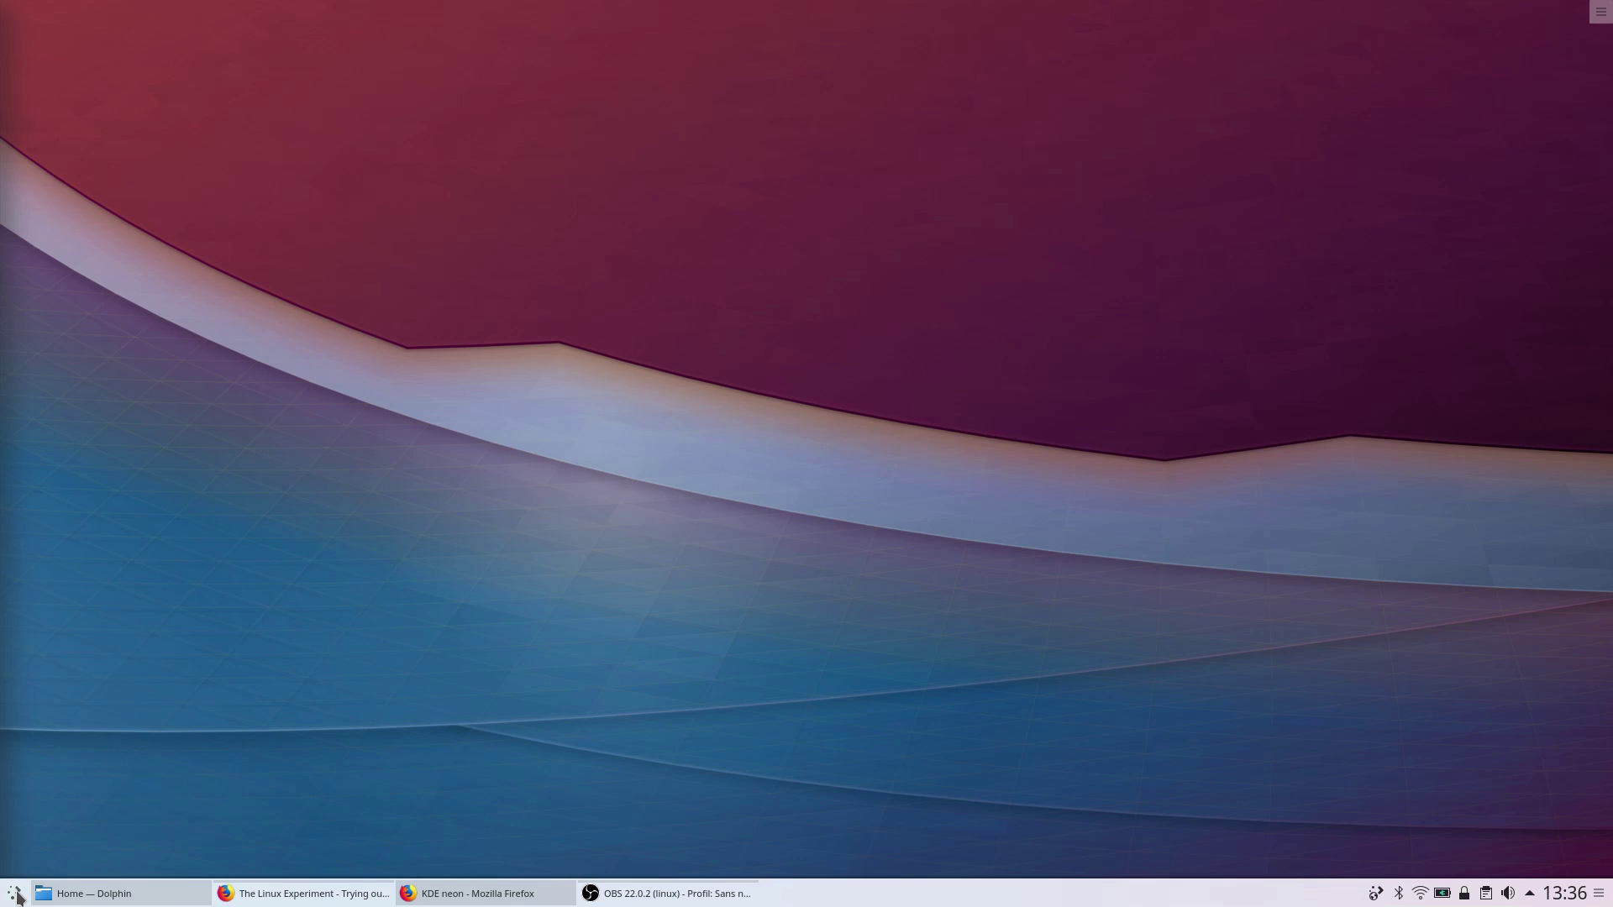
# Peek at the launcher's leave options and desktop menu, then scroll the Plasma page and shift Firefox right
pyautogui.click(16, 894)
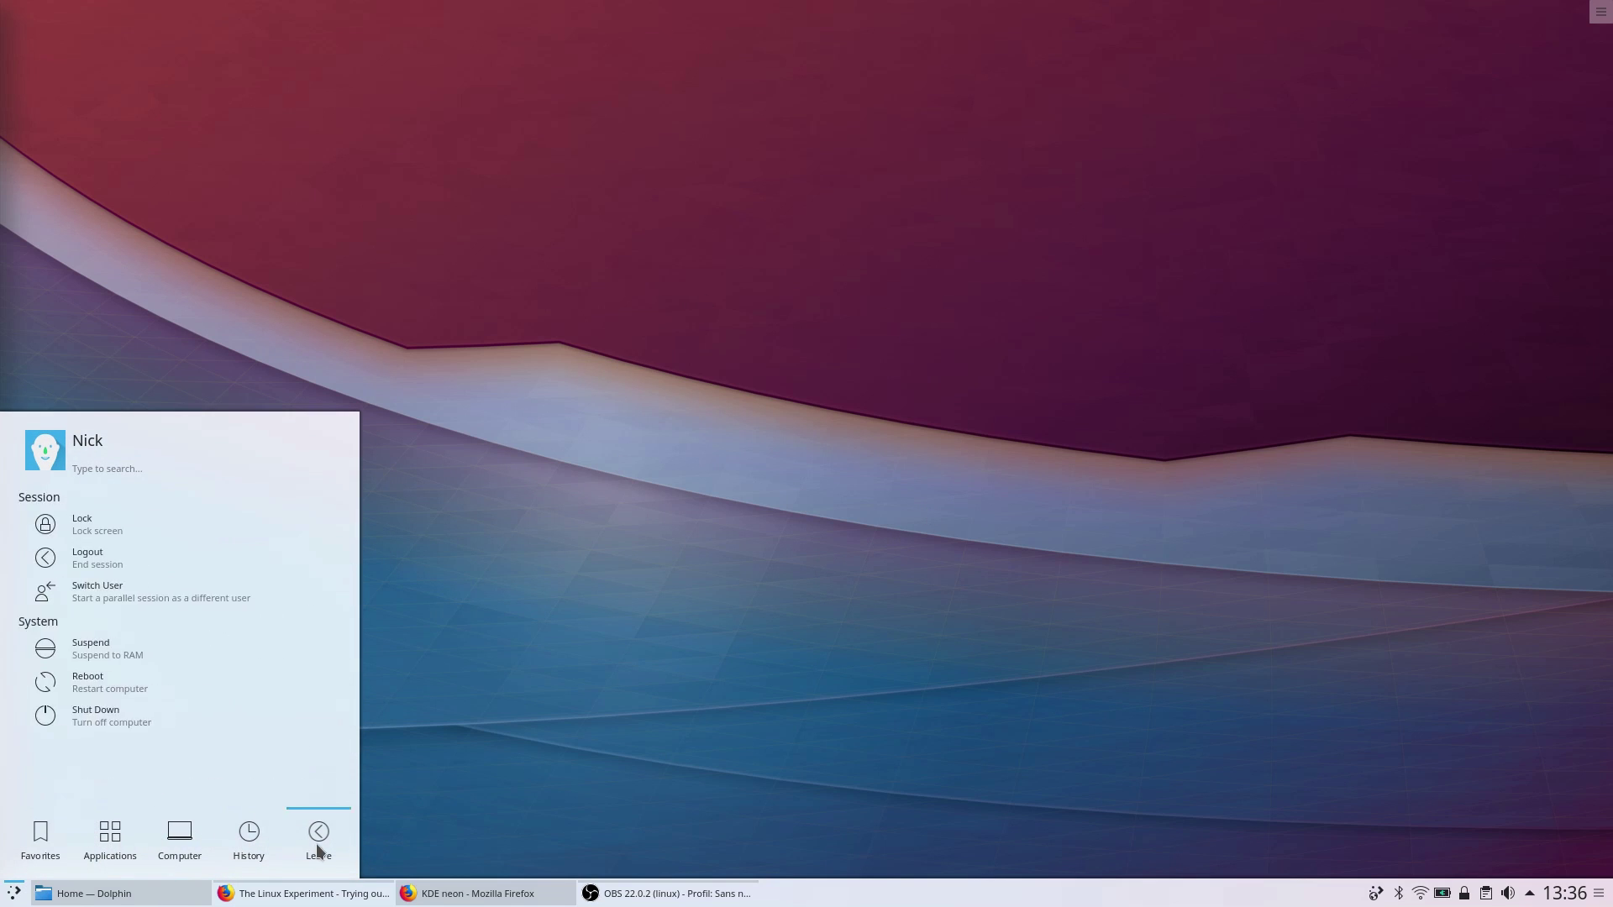
pyautogui.click(676, 615)
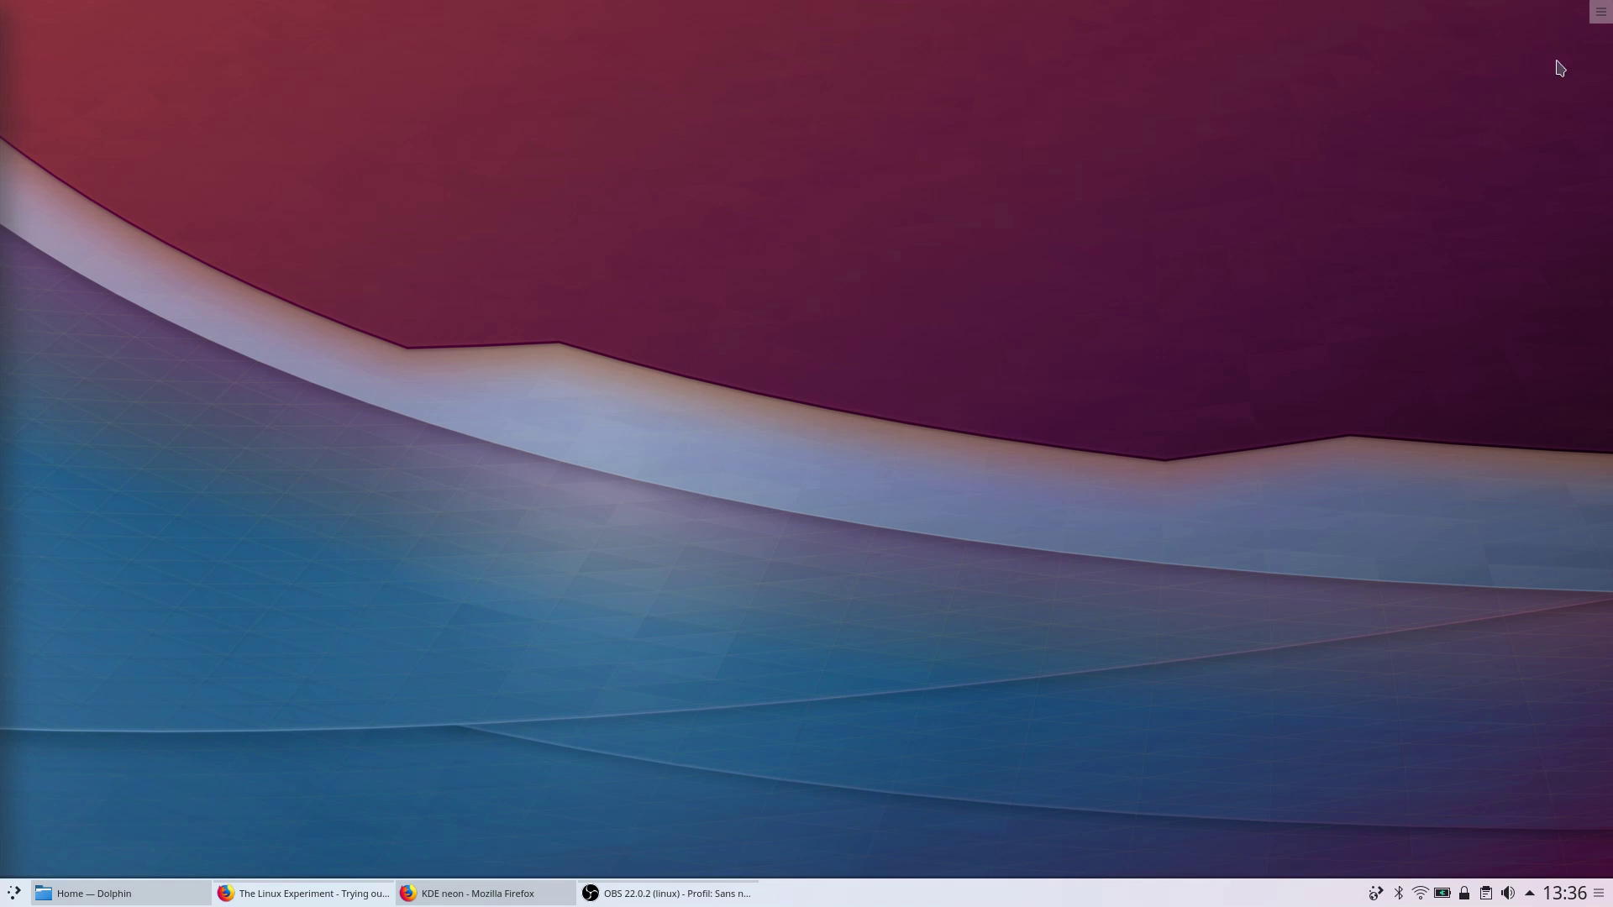
pyautogui.click(1606, 13)
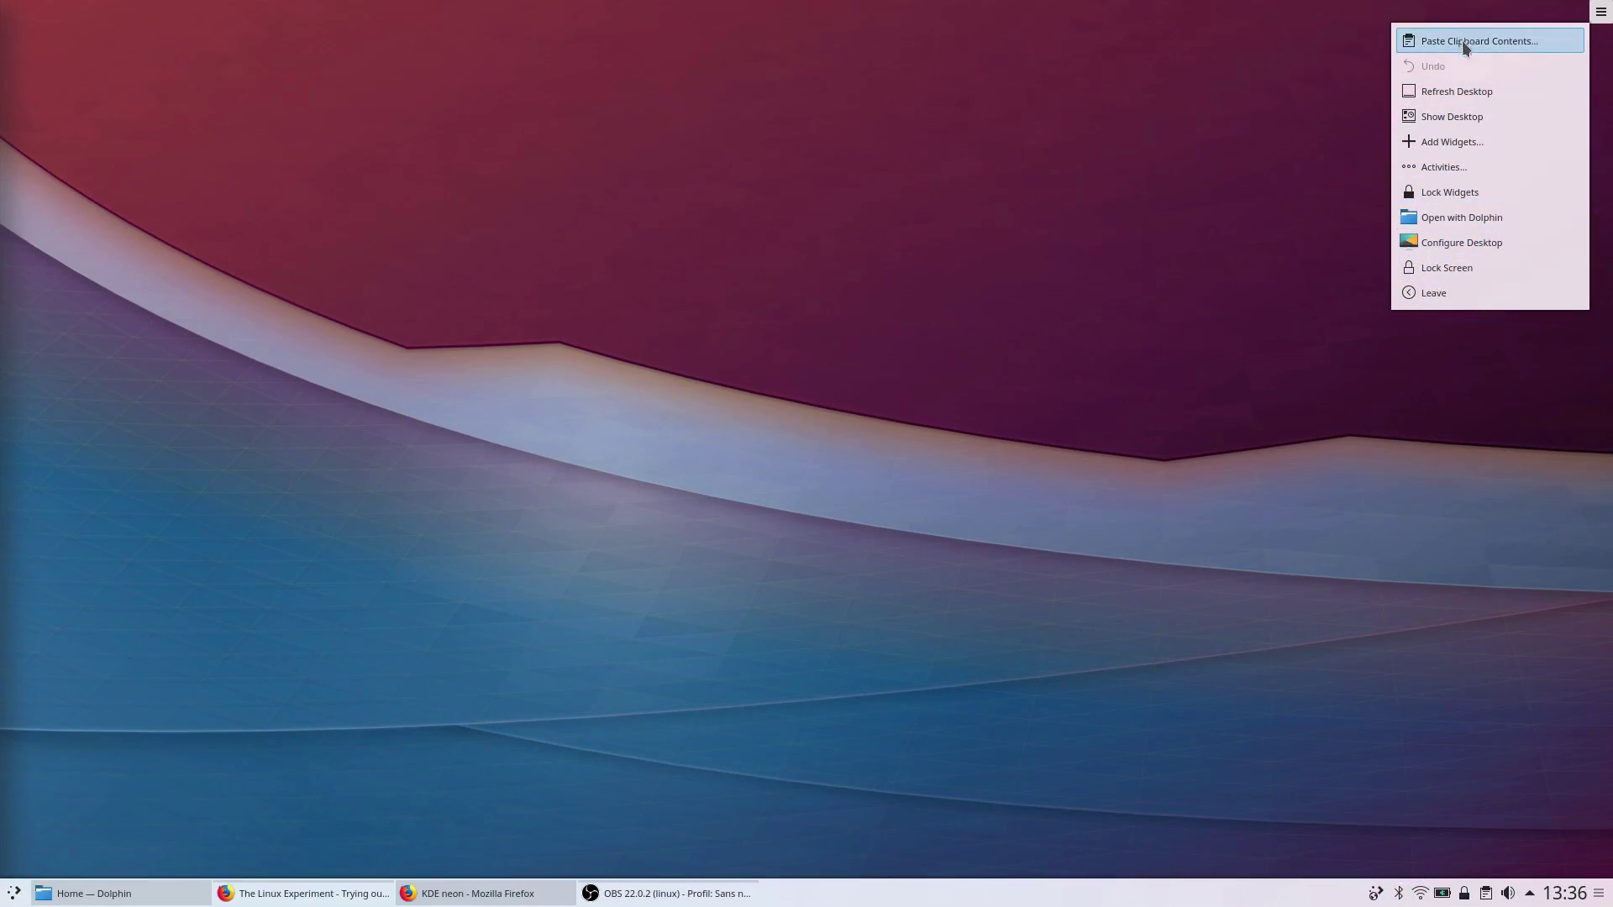
pyautogui.click(871, 420)
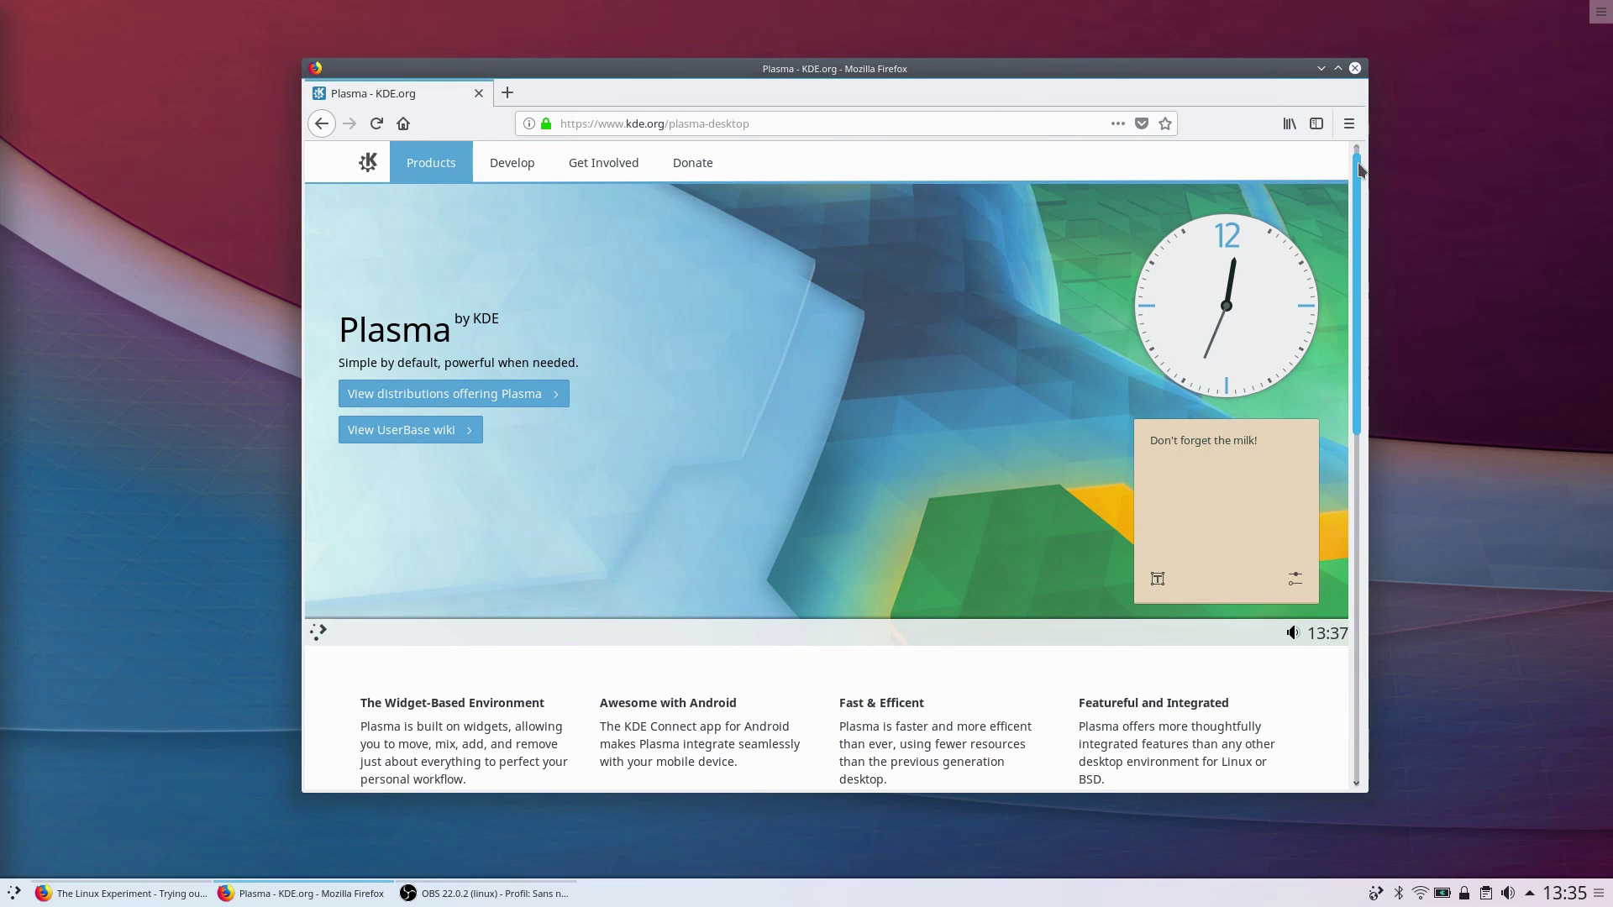
pyautogui.moveTo(1354, 162); pyautogui.dragTo(1379, 467)
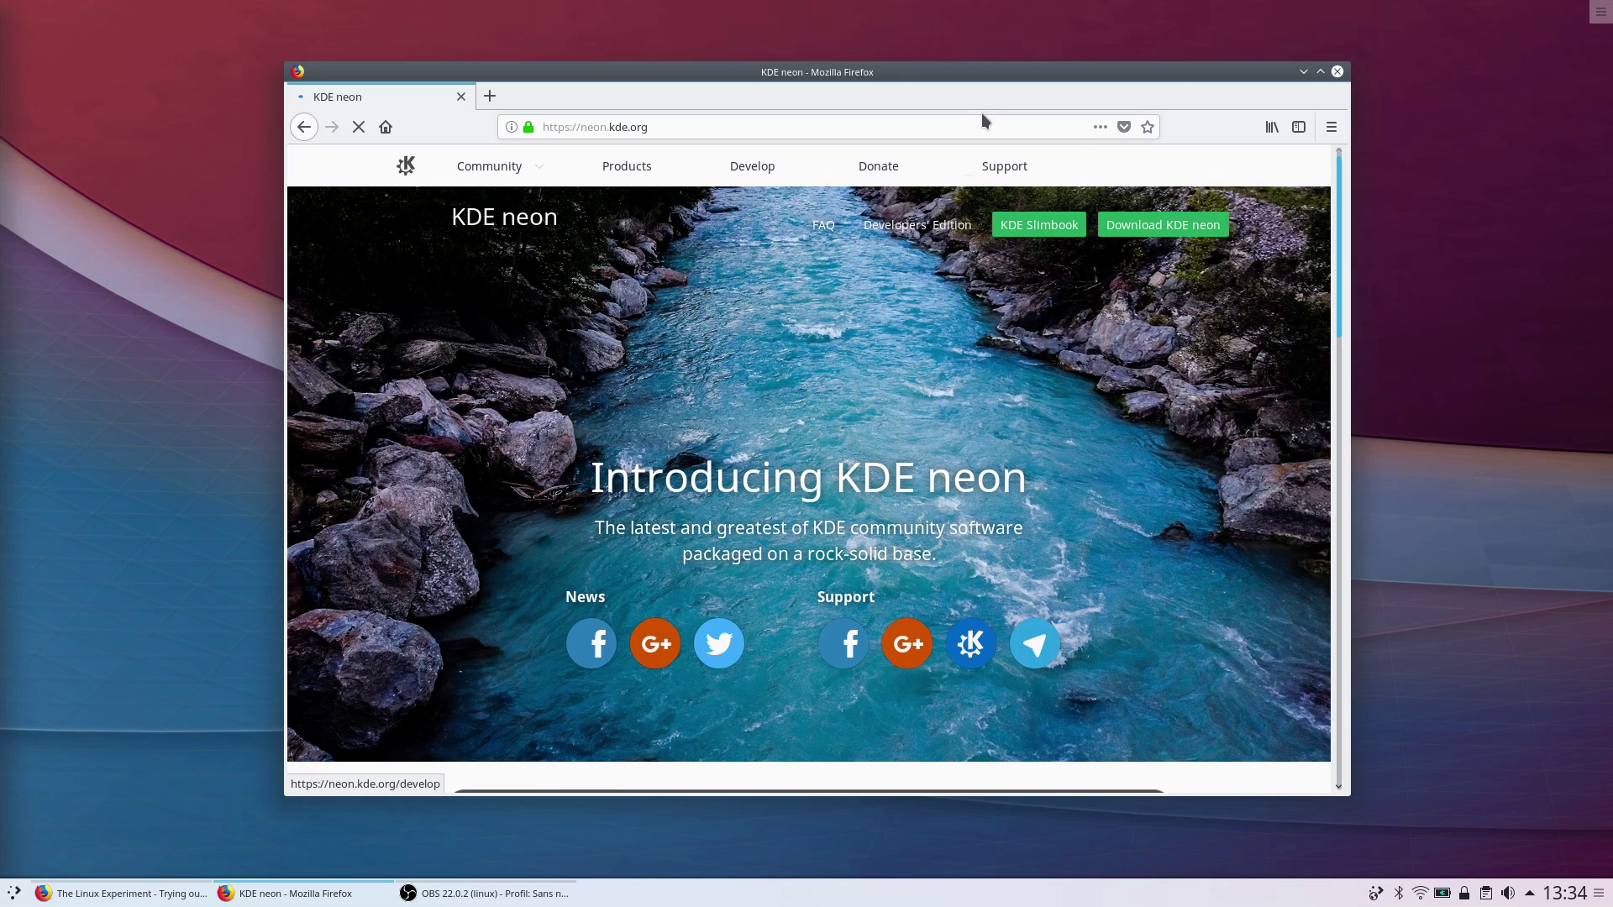
pyautogui.moveTo(882, 81); pyautogui.dragTo(893, 75)
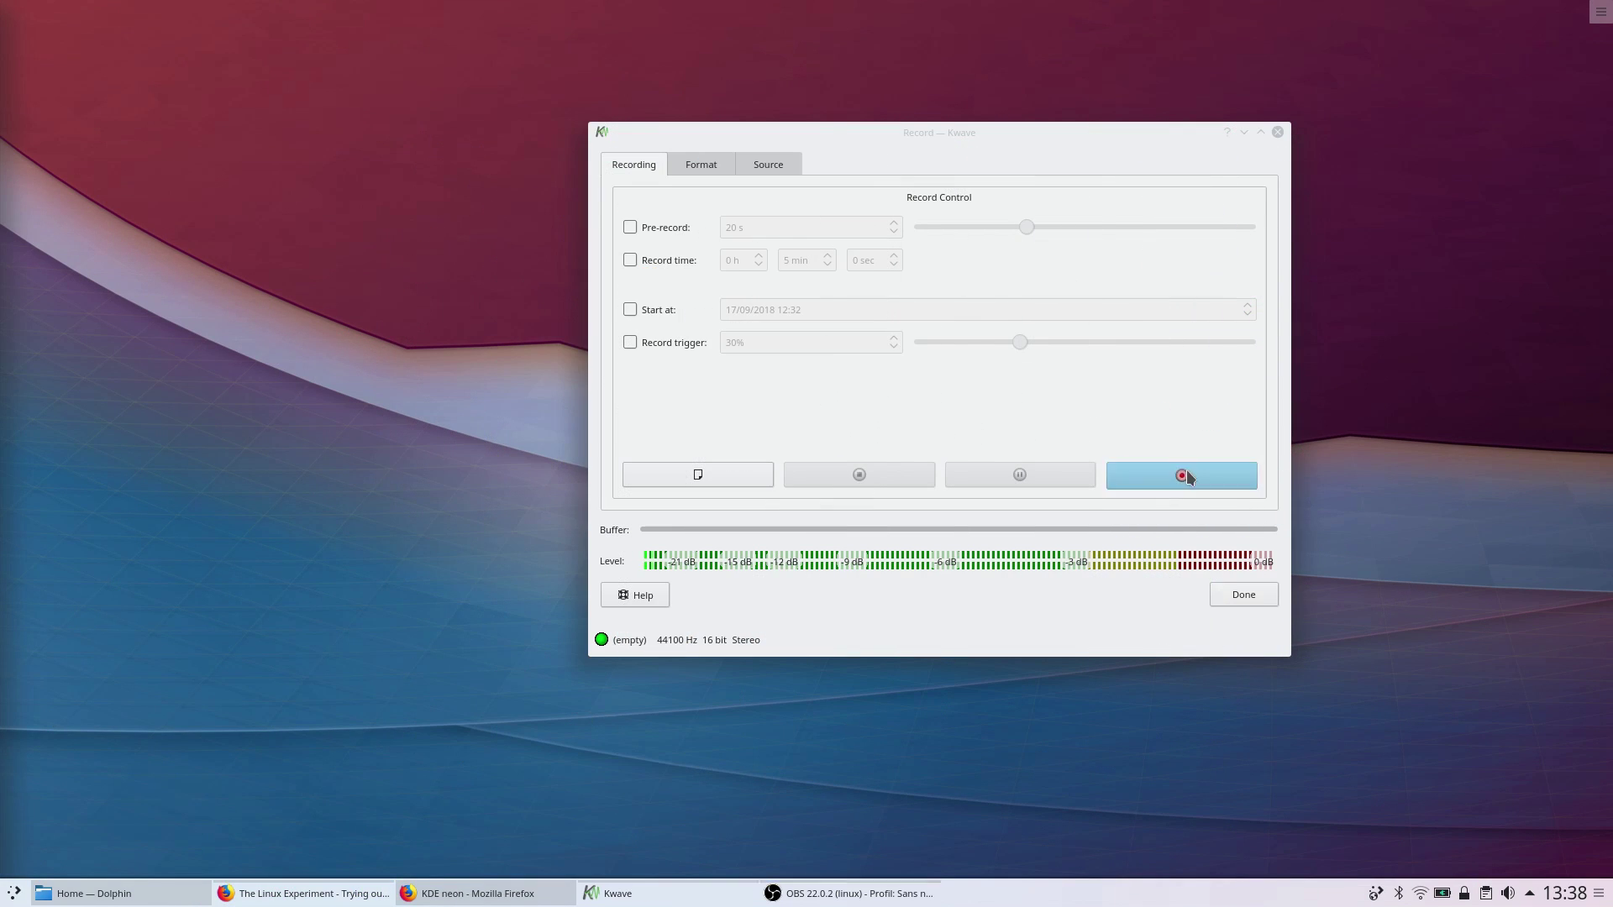
# Start capturing 44100 Hz 16-bit stereo audio in Kwave's Record dialog
pyautogui.click(1186, 472)
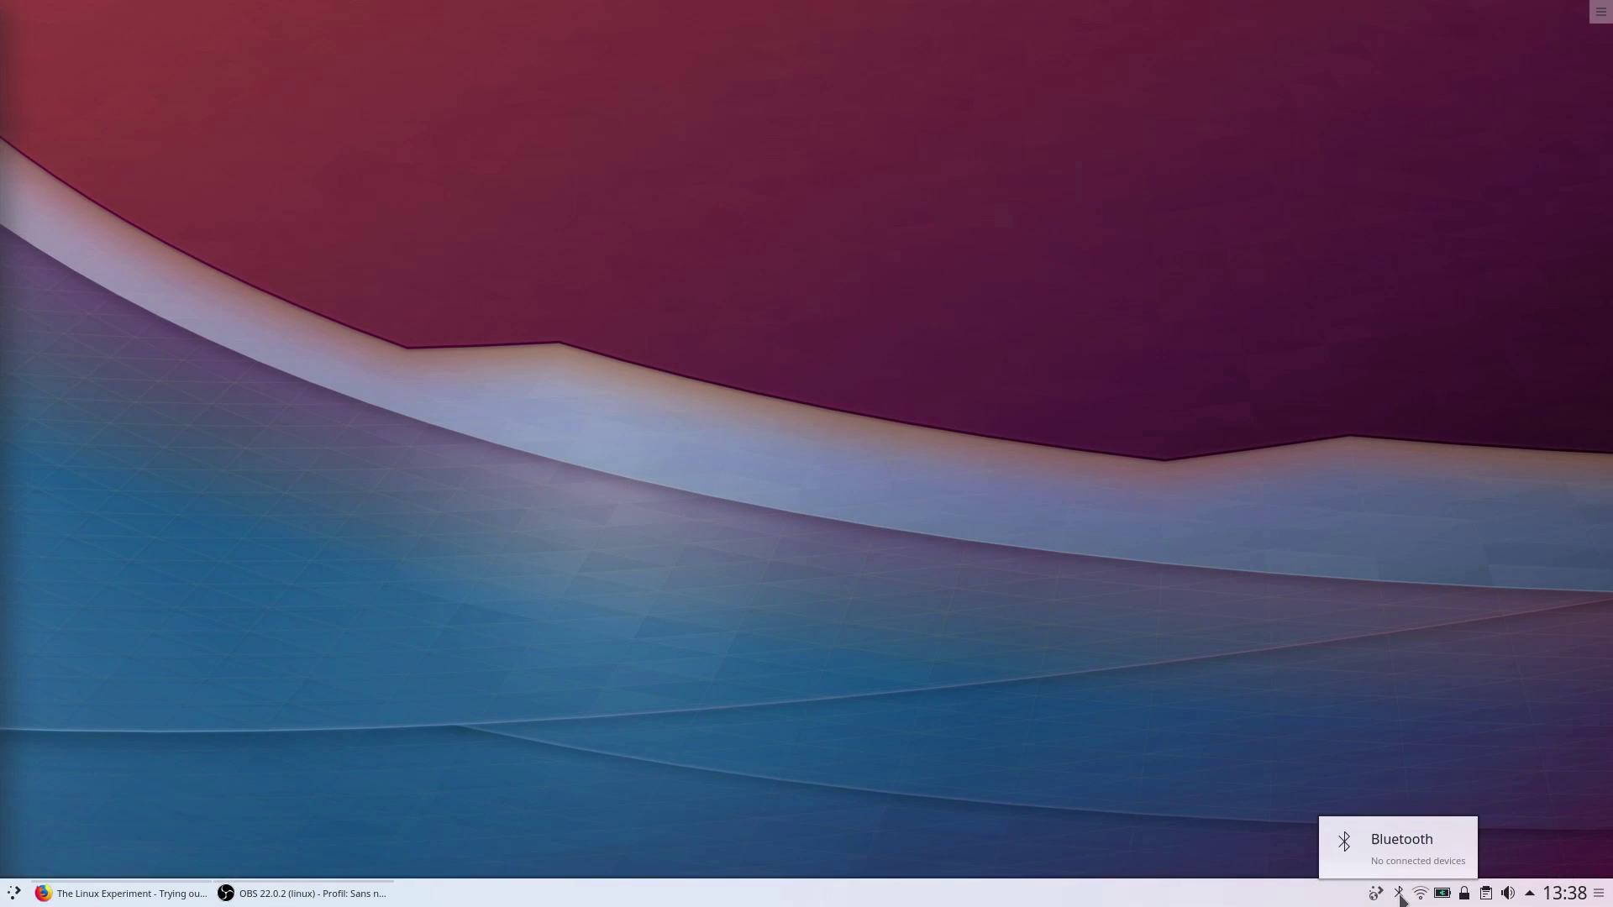
# Peek at the clock calendar, the launcher and the network connections popup, closing each again
pyautogui.click(1556, 898)
pyautogui.click(14, 895)
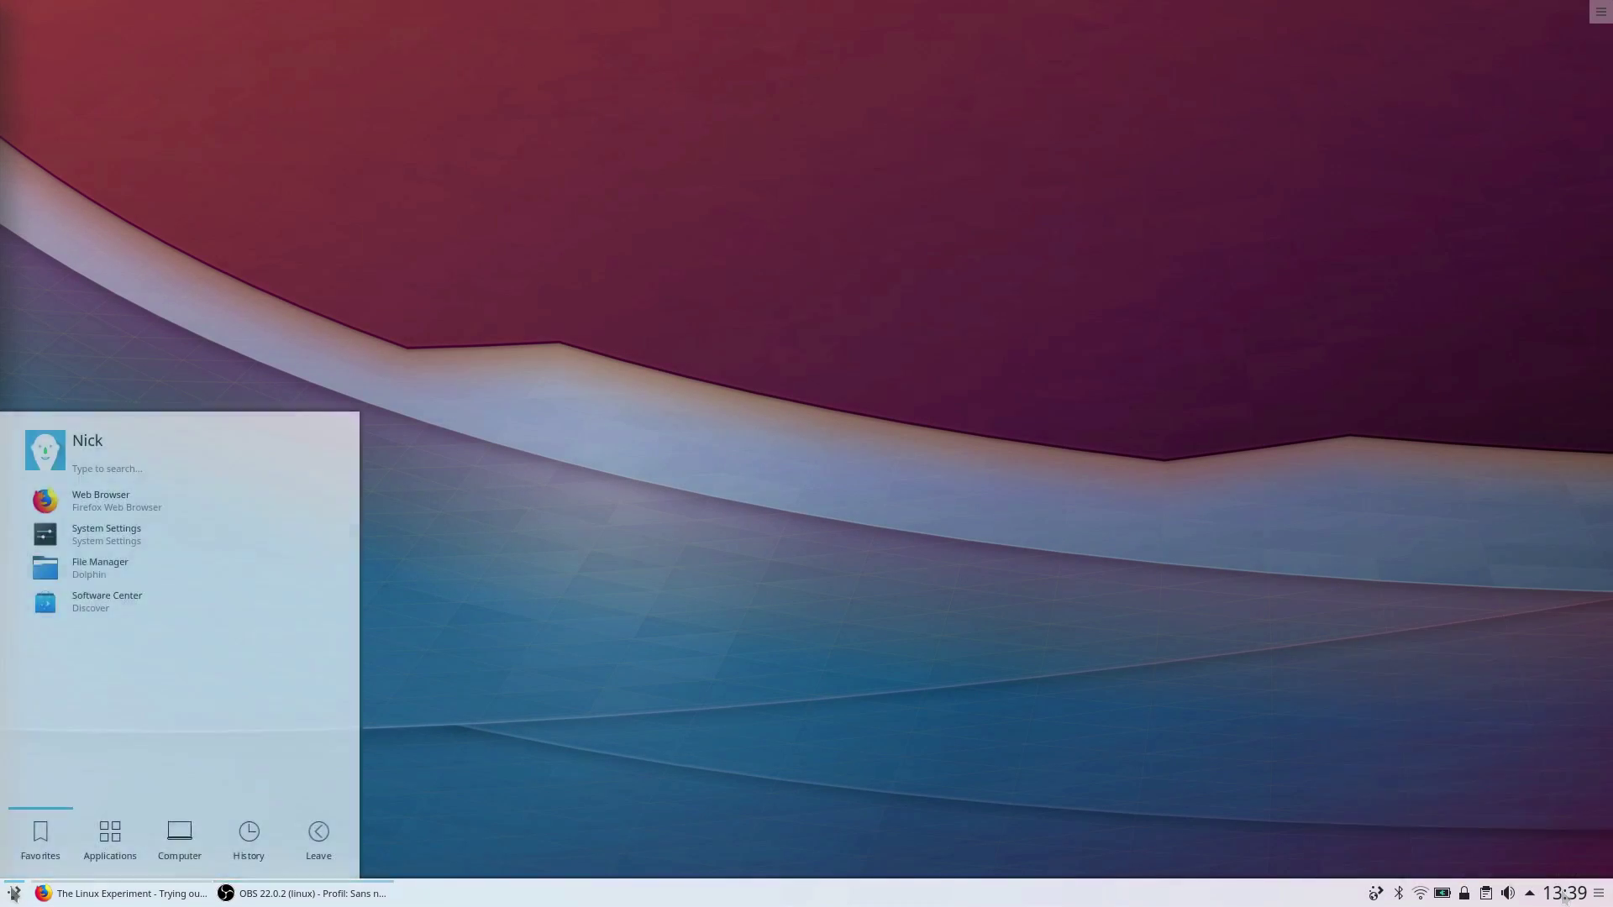
pyautogui.click(14, 896)
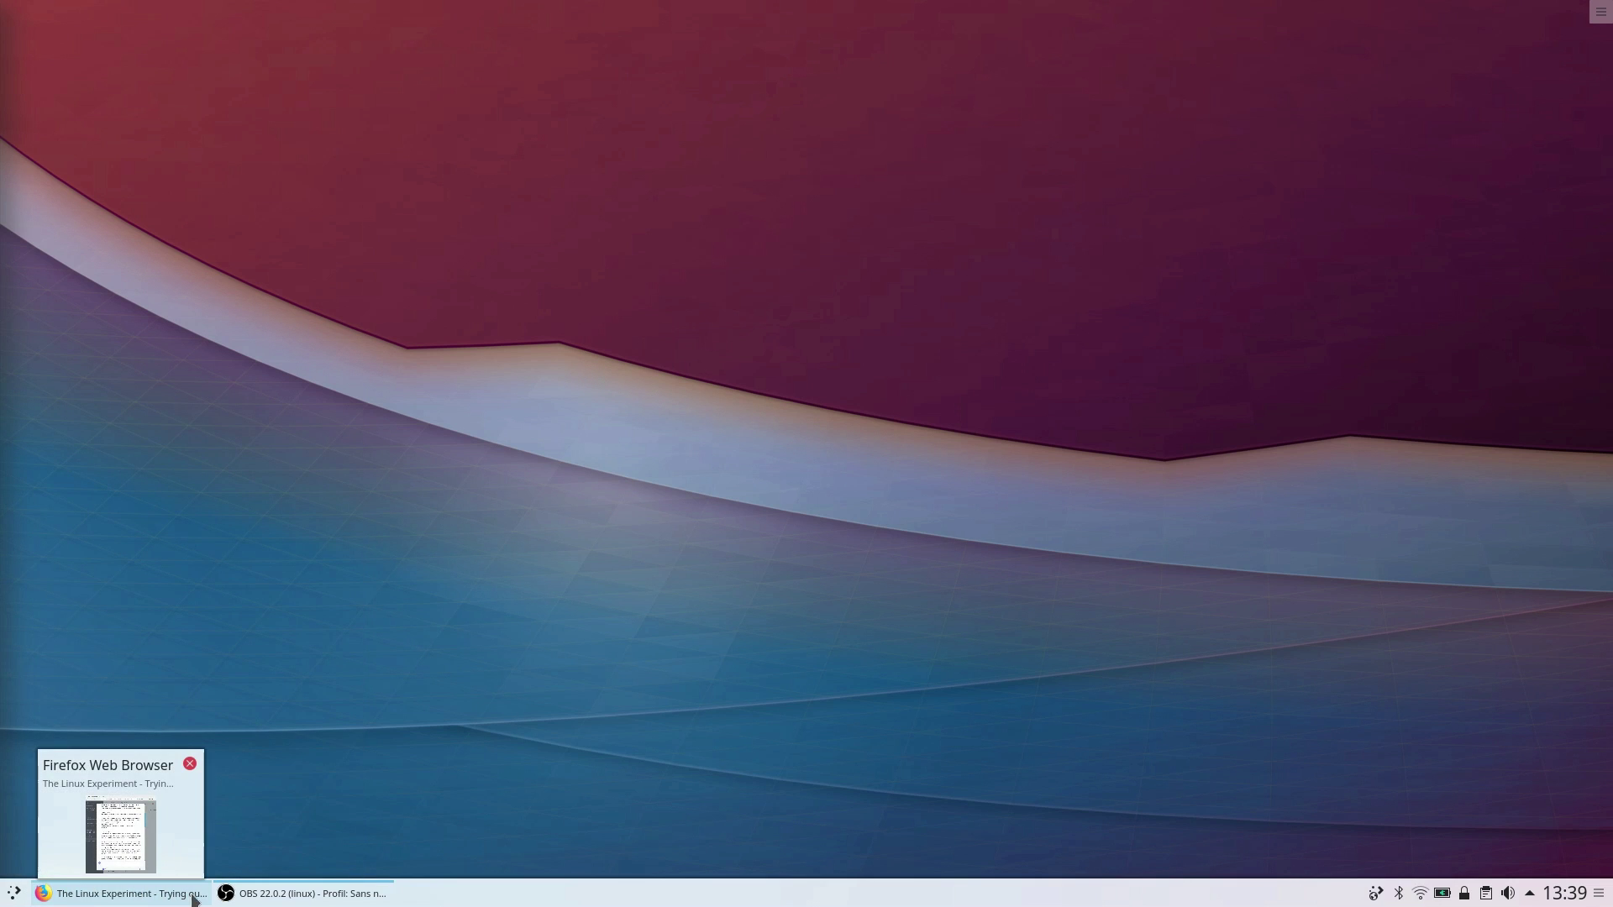
pyautogui.moveTo(296, 901)
pyautogui.moveTo(156, 902)
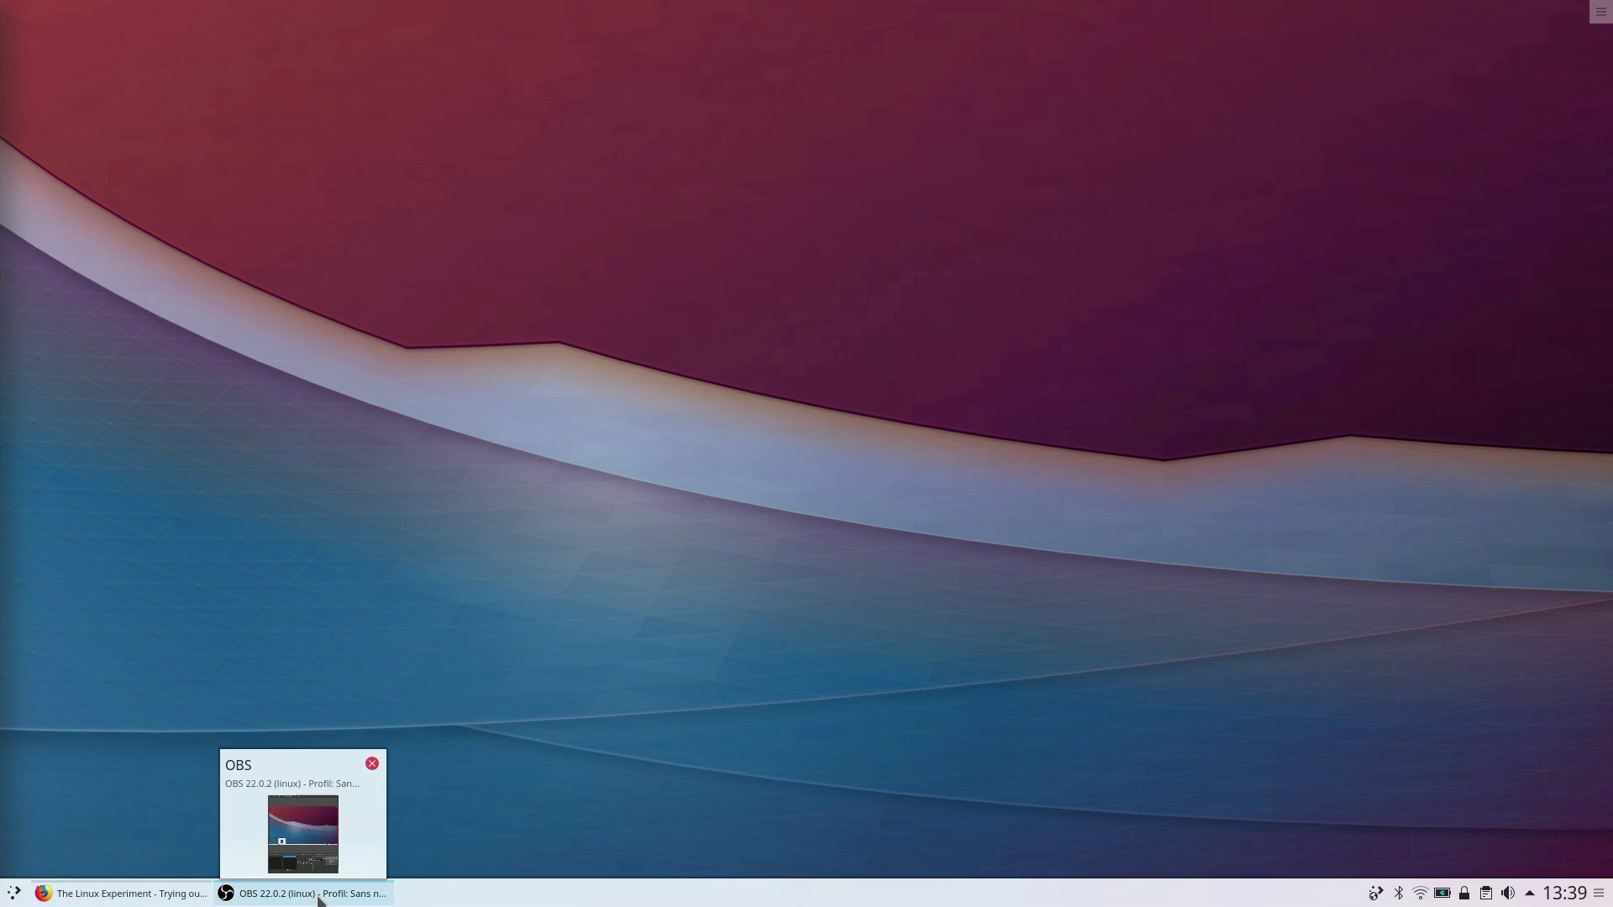
pyautogui.click(1417, 895)
pyautogui.click(1419, 897)
pyautogui.click(1574, 897)
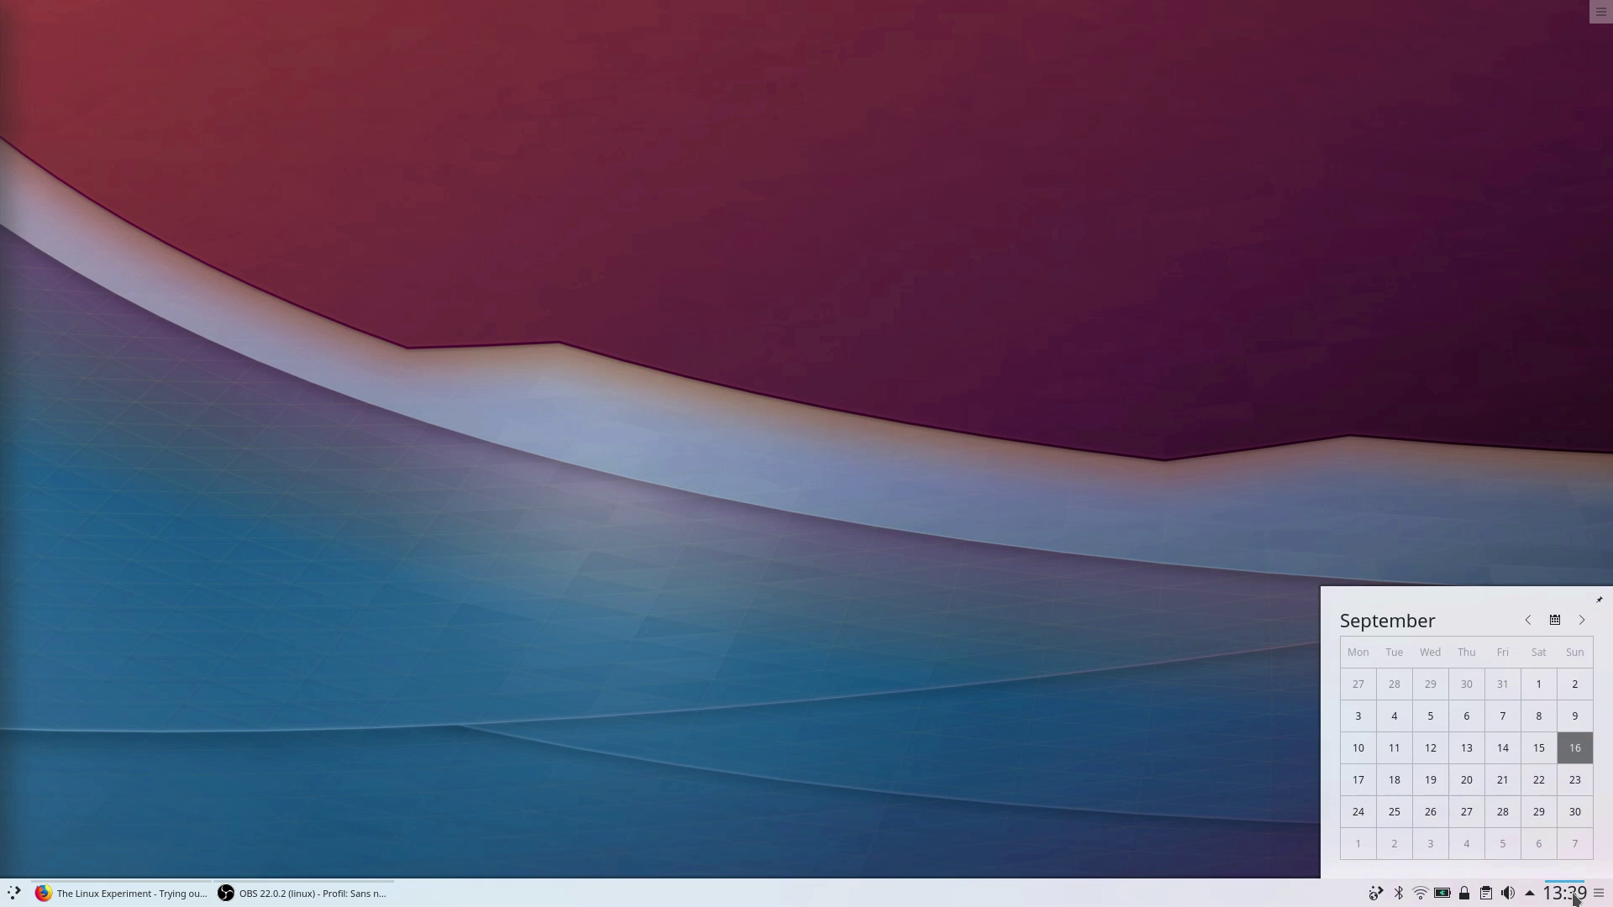
pyautogui.click(1574, 897)
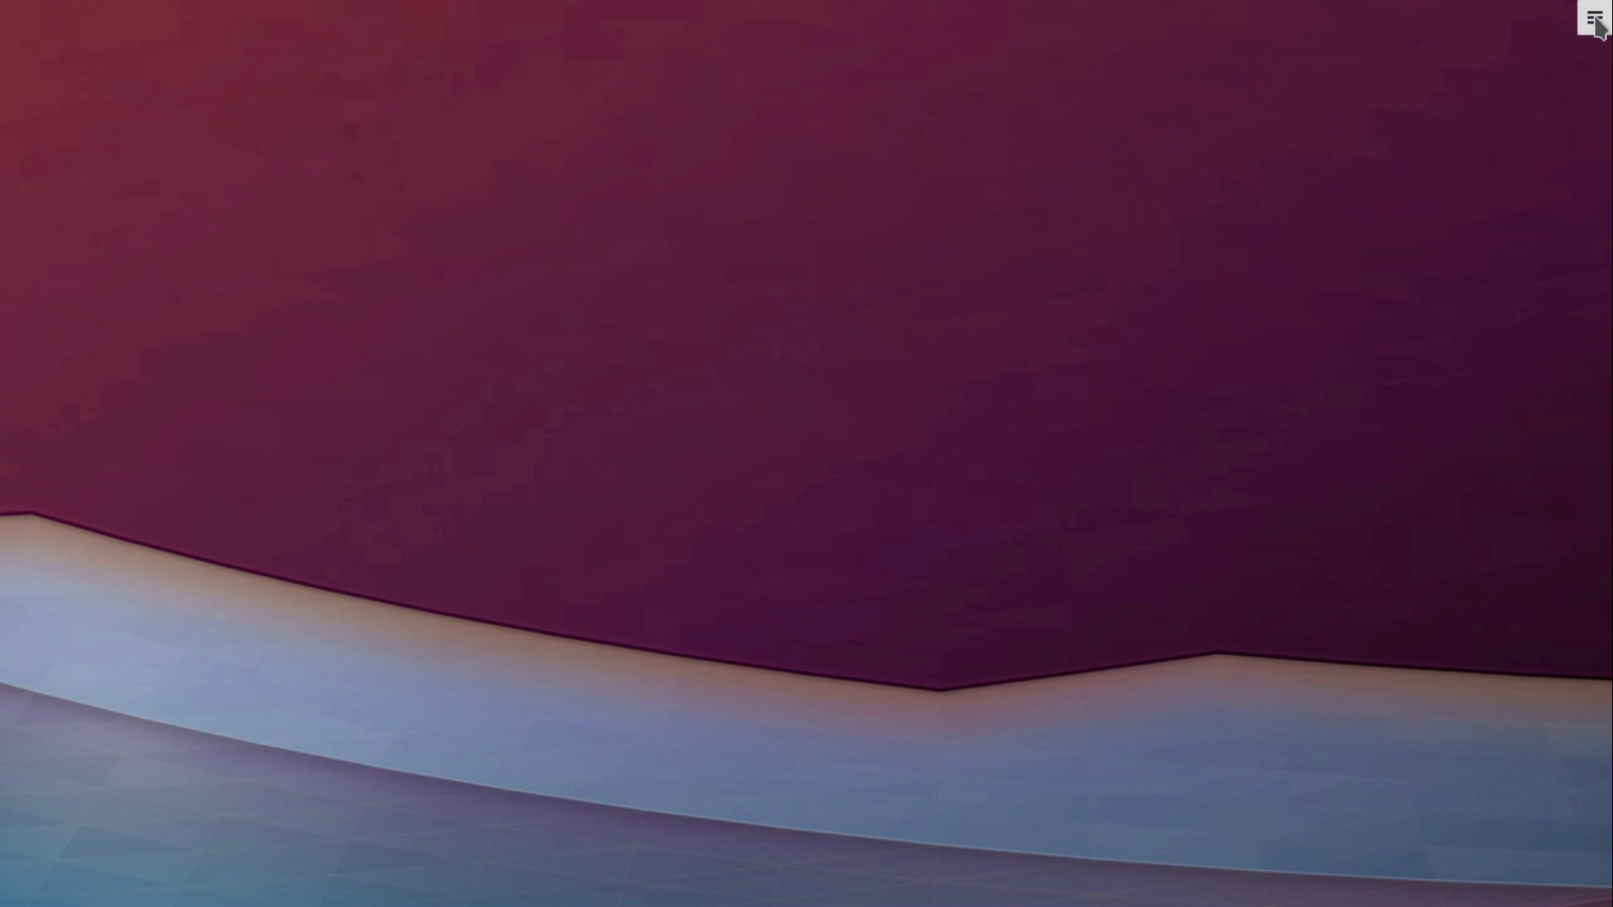
# Open the desktop options menu, then launch Dolphin File Manager from the launcher's Favorites
pyautogui.click(1594, 20)
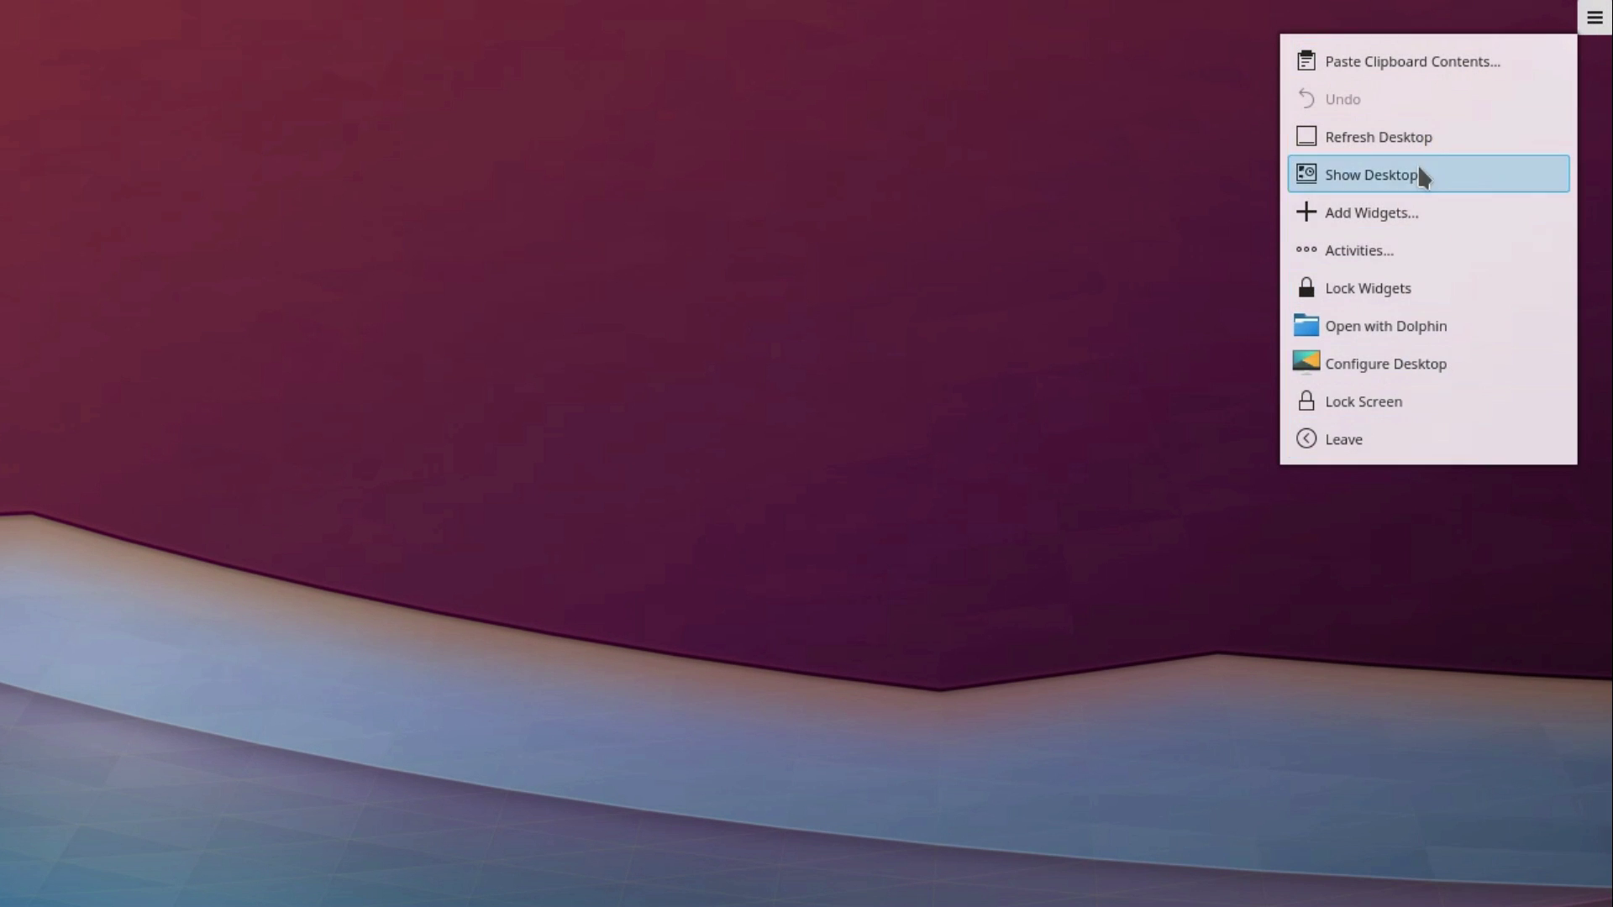
pyautogui.click(17, 889)
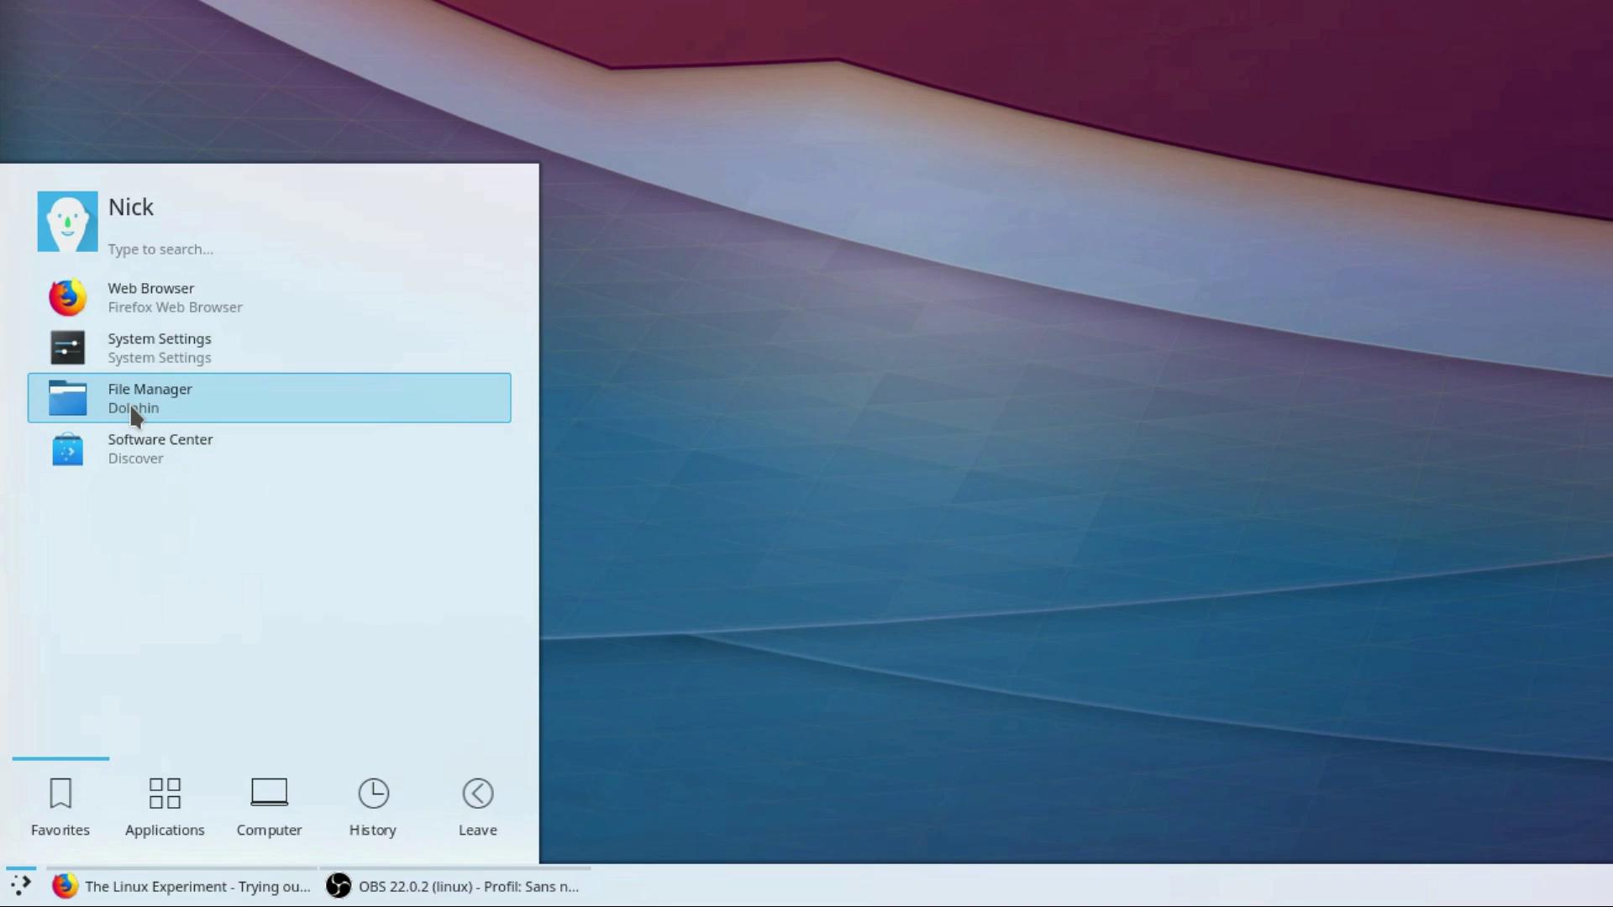
pyautogui.click(129, 403)
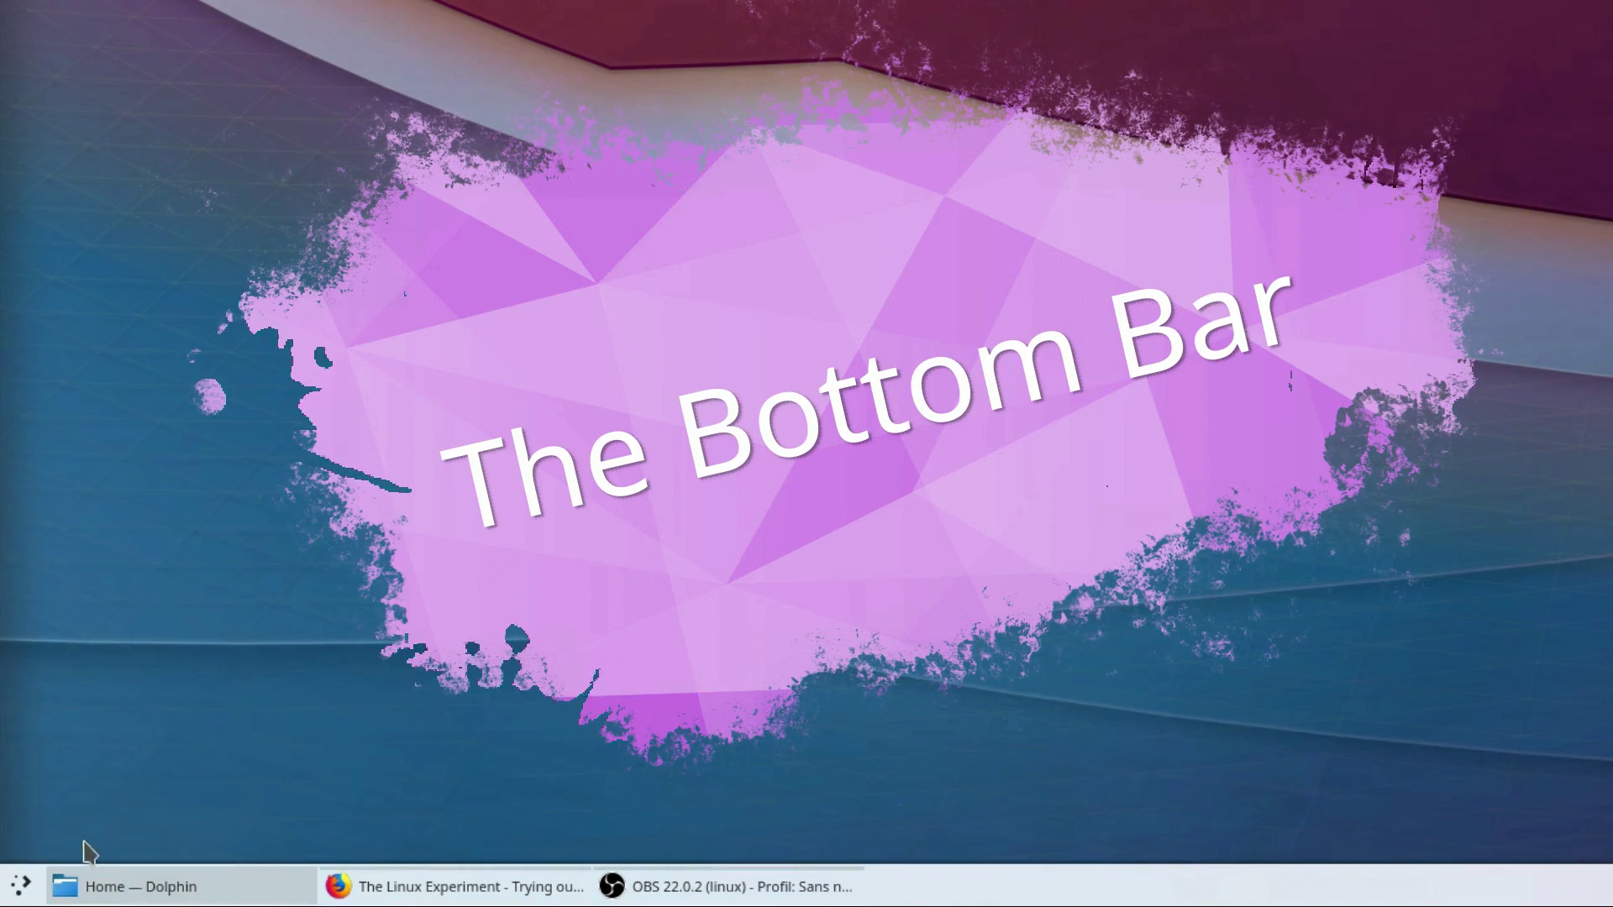
# Toggle the launcher, then show and hide the Dolphin window from its taskbar entry
pyautogui.click(17, 887)
pyautogui.click(17, 887)
pyautogui.click(202, 889)
pyautogui.click(210, 889)
pyautogui.click(210, 889)
pyautogui.click(210, 888)
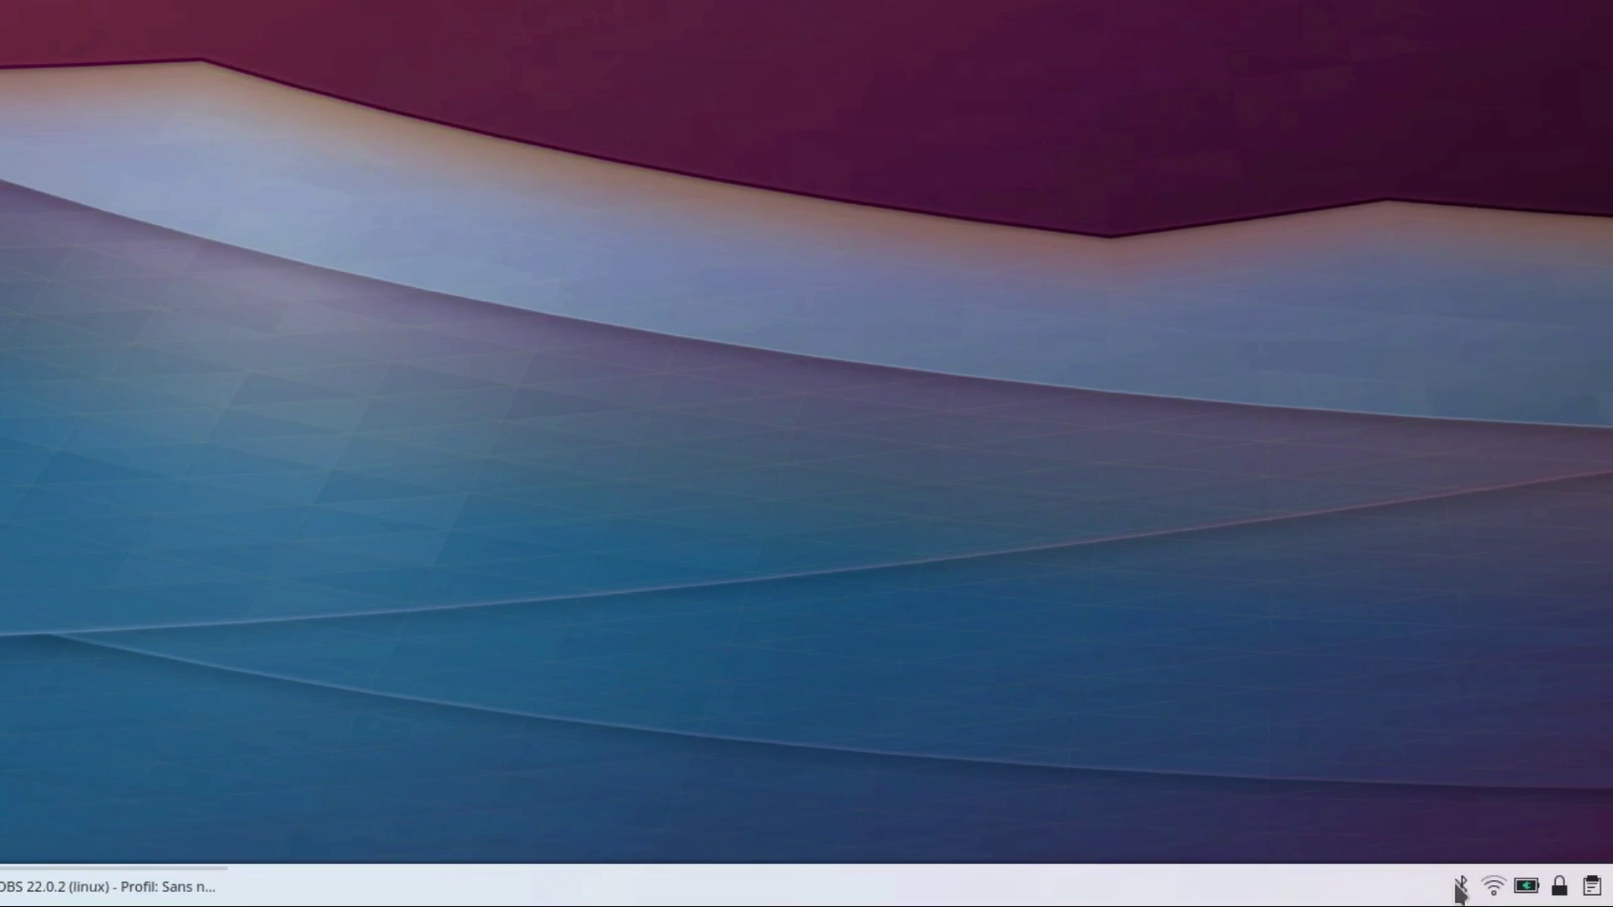
# Check the Bluetooth, network, battery and brightness, Vaults and calendar tray popups
pyautogui.click(1537, 886)
pyautogui.click(1568, 886)
pyautogui.click(1371, 891)
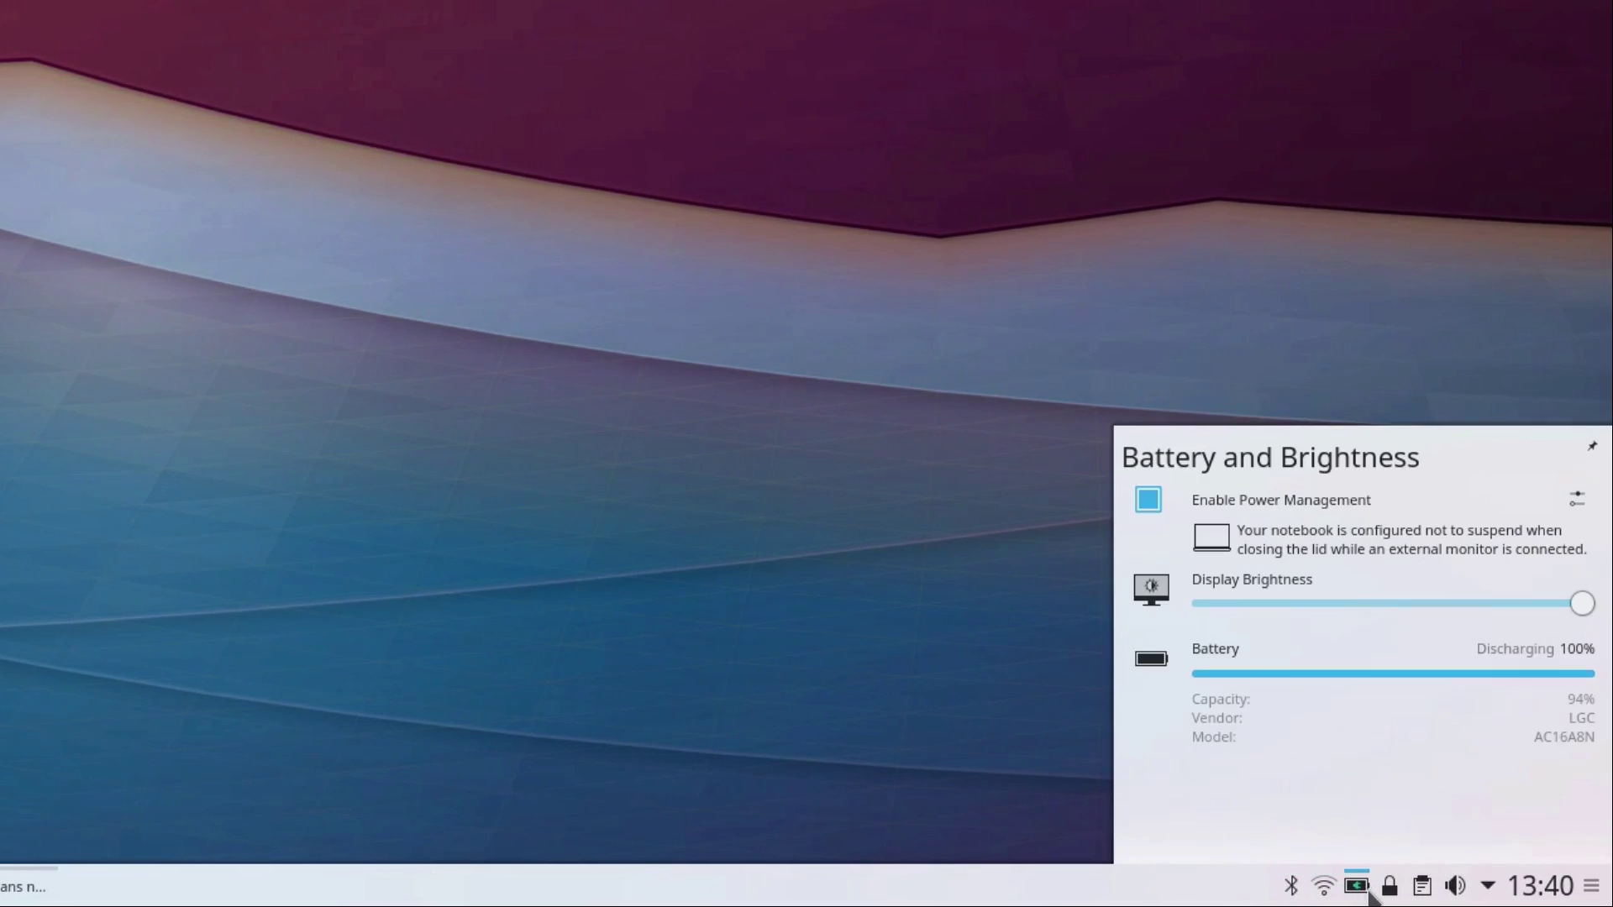
pyautogui.click(1390, 888)
pyautogui.click(1540, 886)
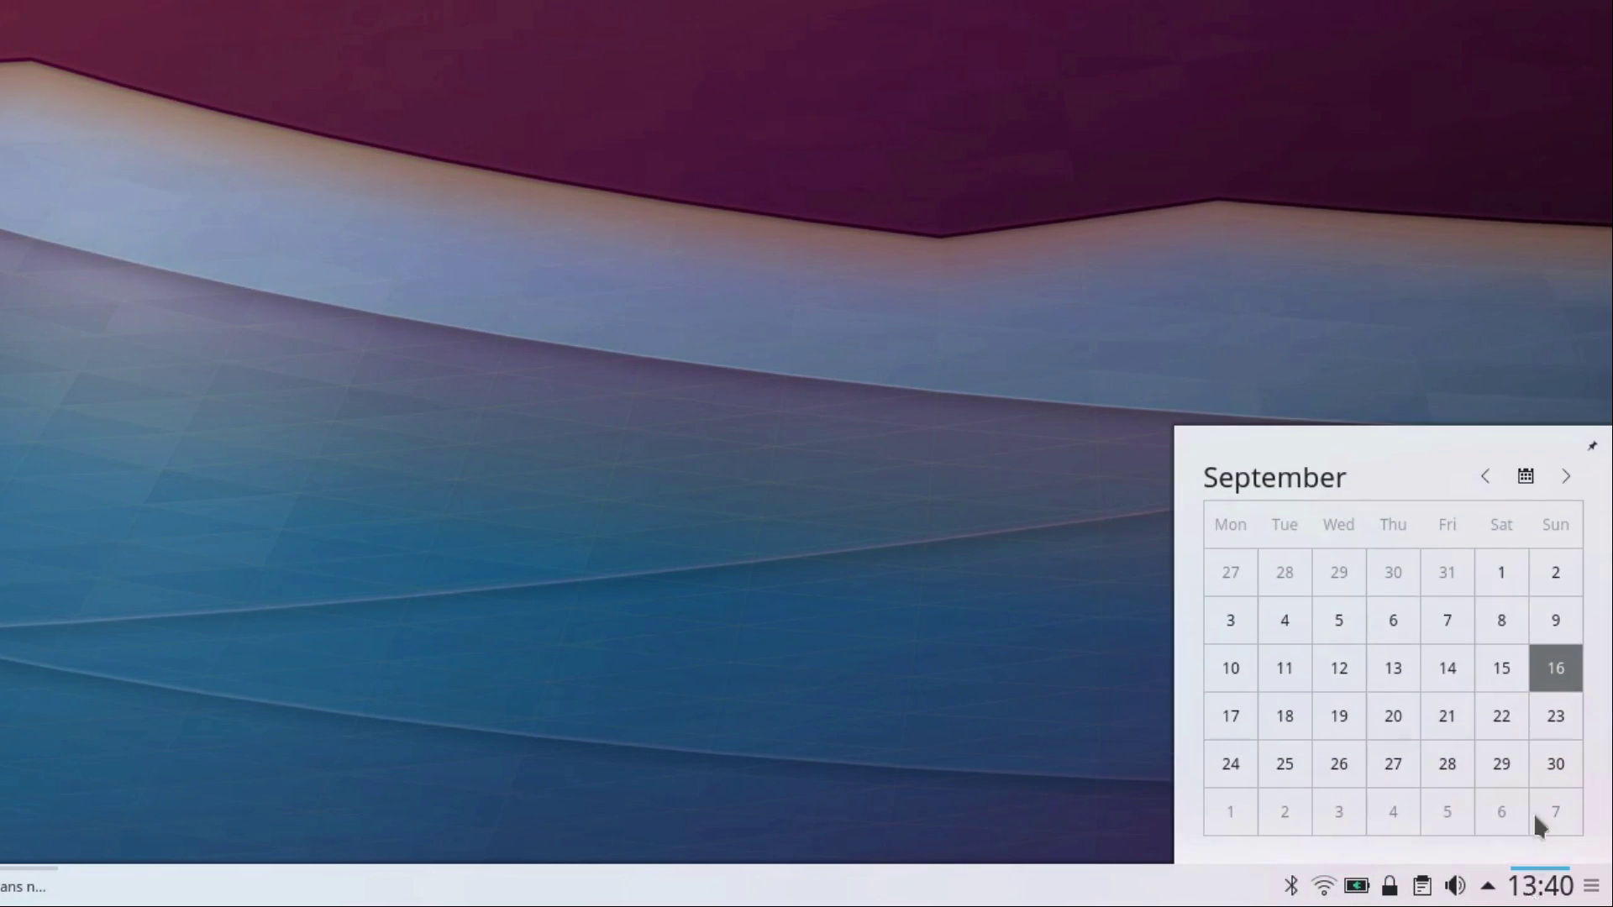
pyautogui.click(1555, 892)
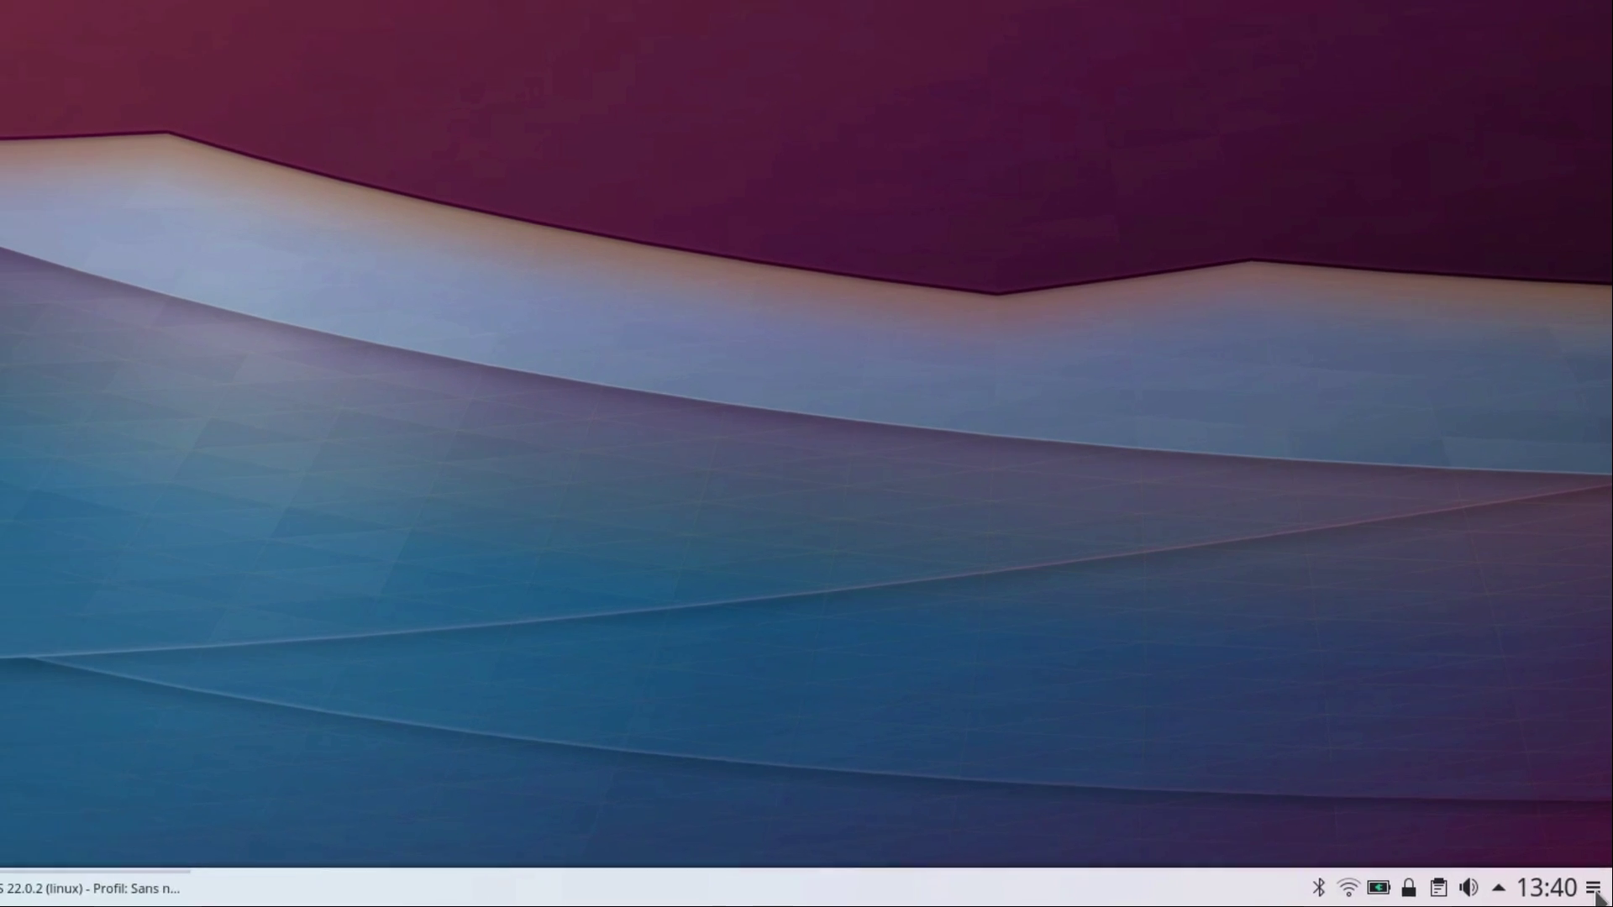
# Enter panel edit mode and drag the Height handle to make the bottom panel taller
pyautogui.click(1590, 886)
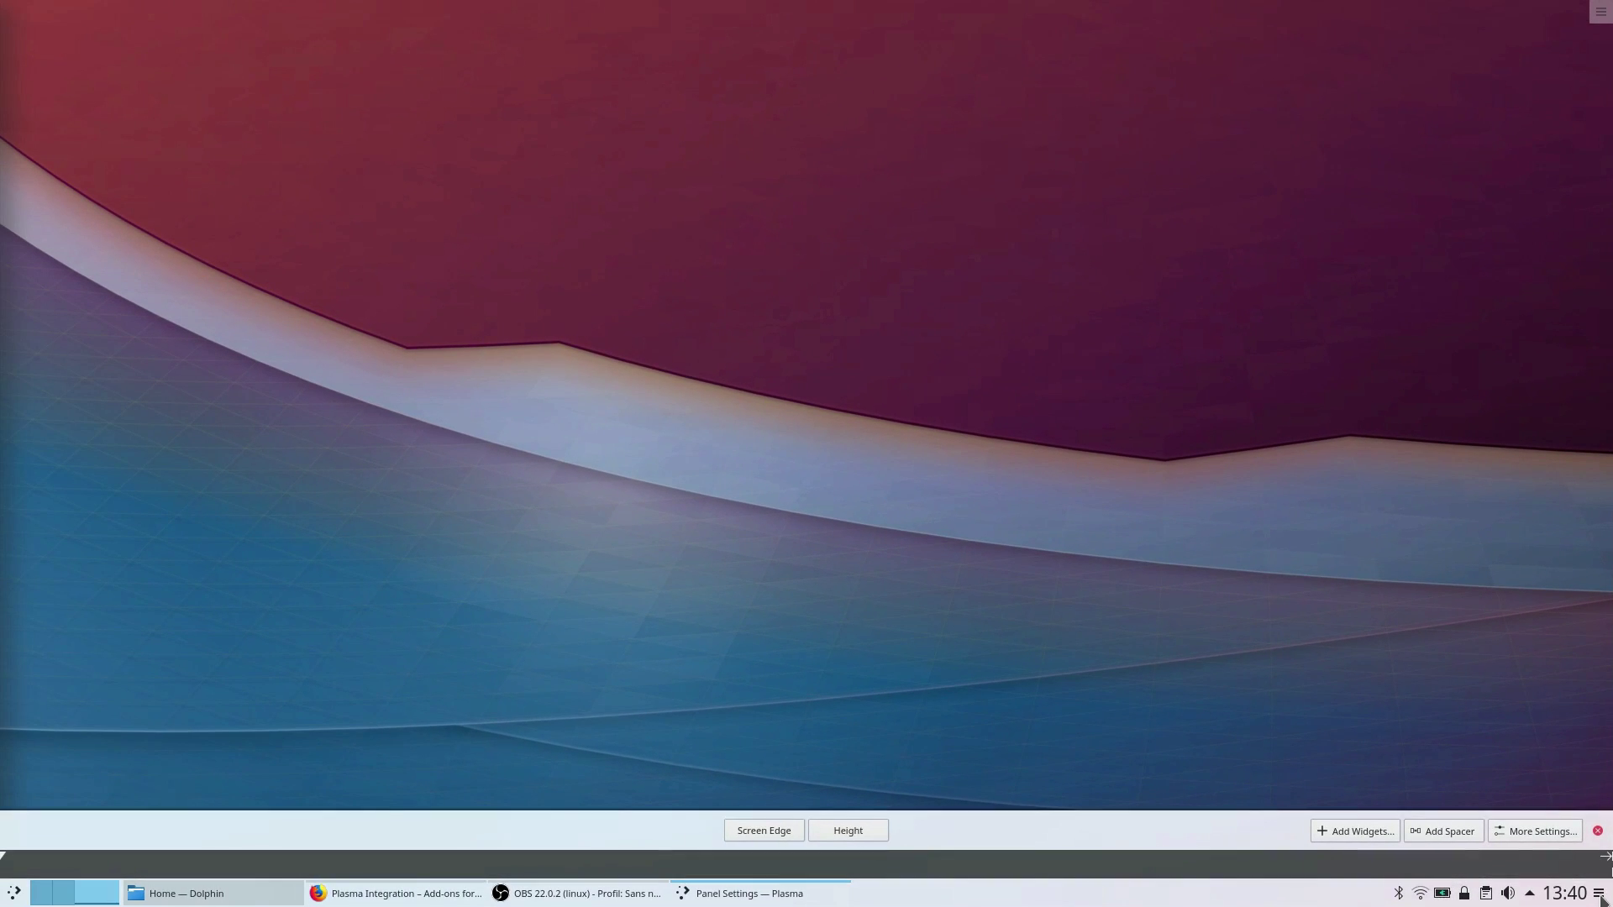
pyautogui.moveTo(1103, 870)
pyautogui.moveTo(863, 829)
pyautogui.mouseDown()
pyautogui.moveTo(850, 790)
pyautogui.moveTo(871, 710)
pyautogui.moveTo(868, 848)
pyautogui.mouseUp()
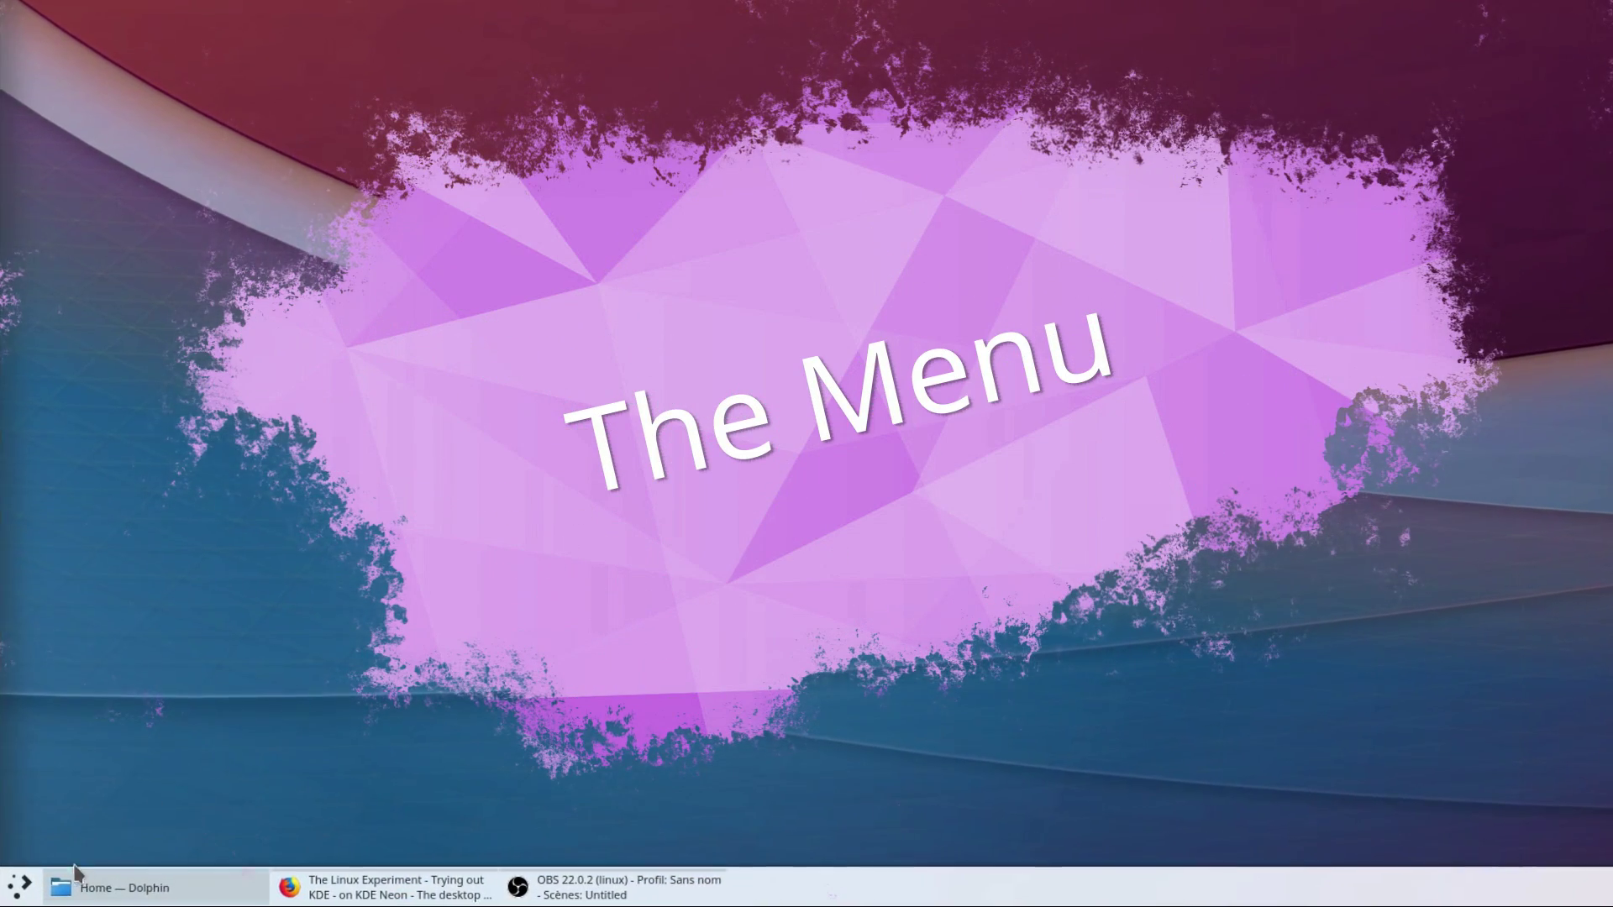
# Browse the launcher's Applications, Graphics, Computer, History and Leave views, then close it
pyautogui.click(19, 891)
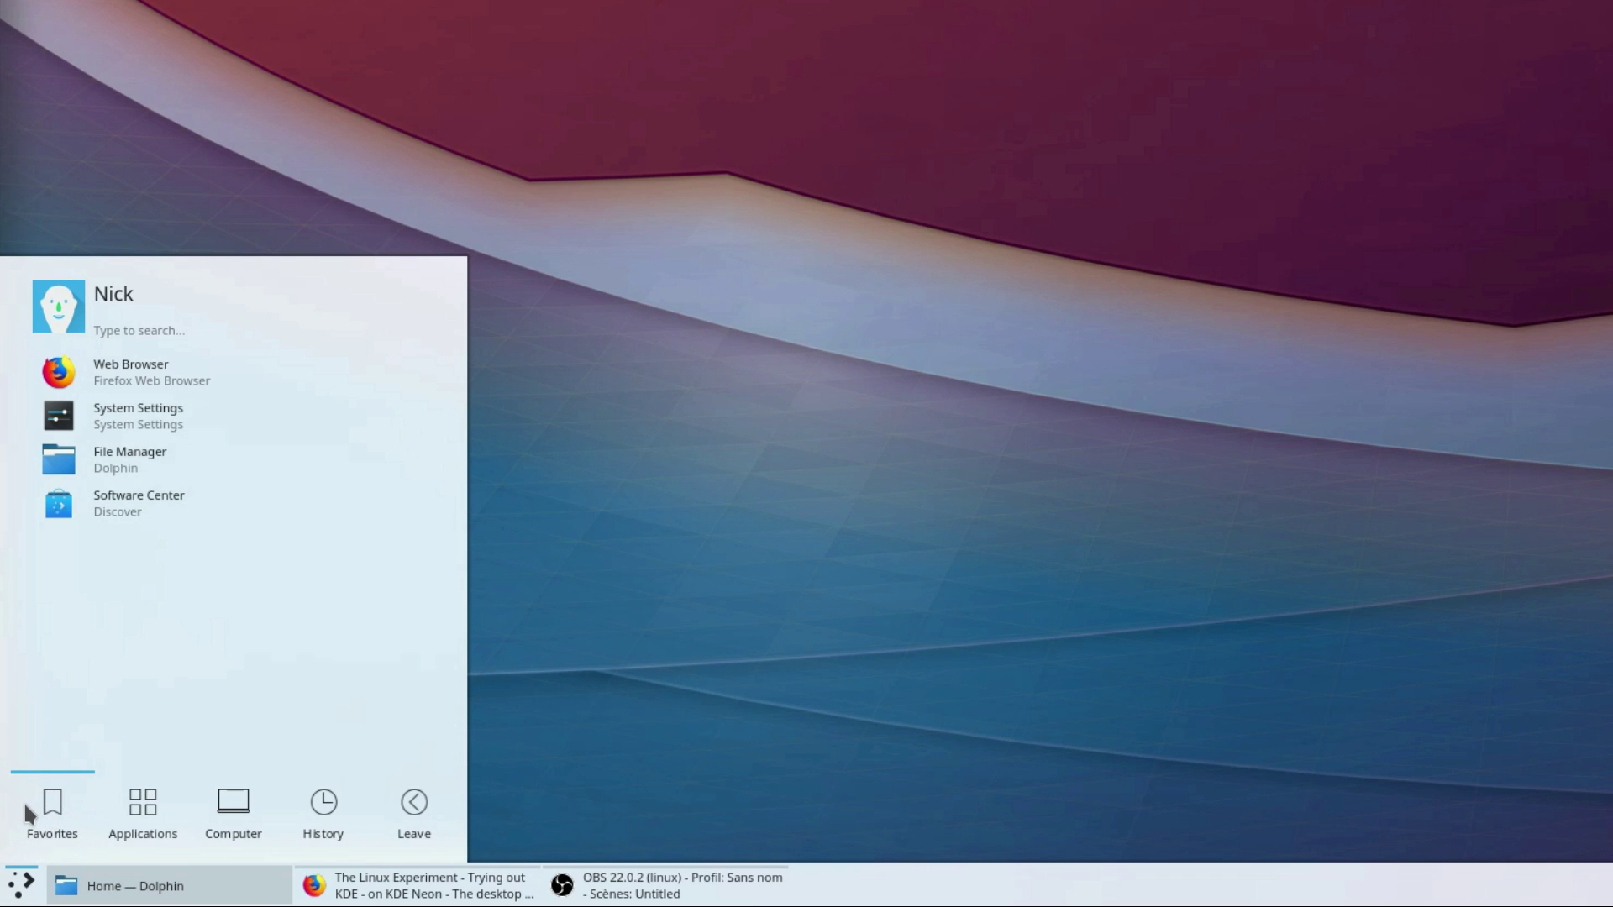
pyautogui.click(145, 825)
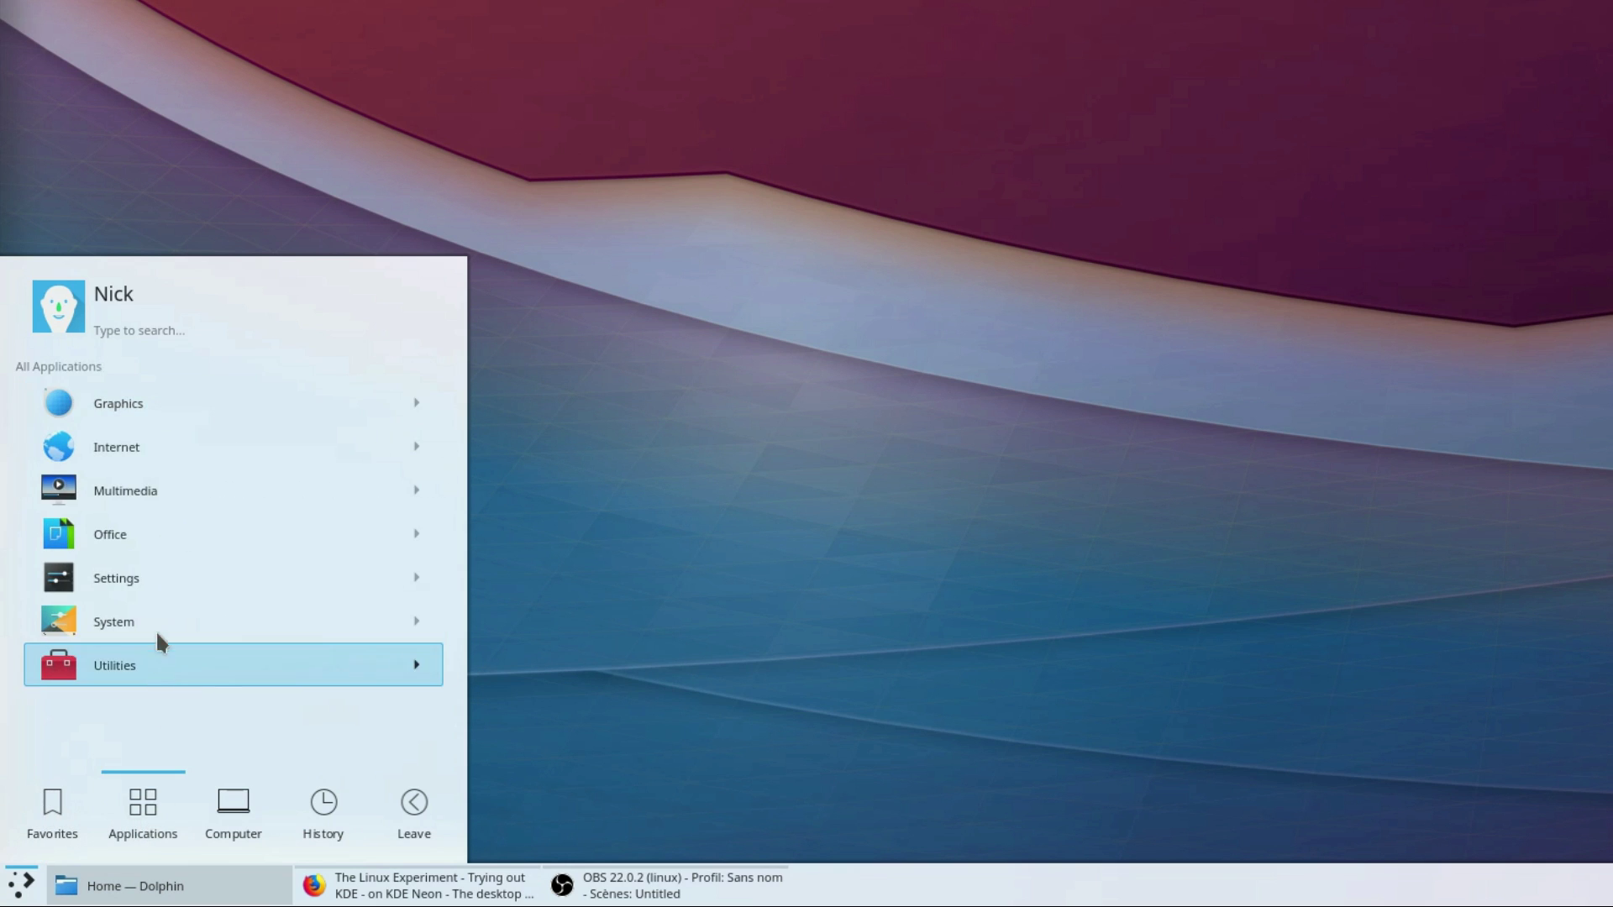
pyautogui.click(171, 412)
pyautogui.click(102, 366)
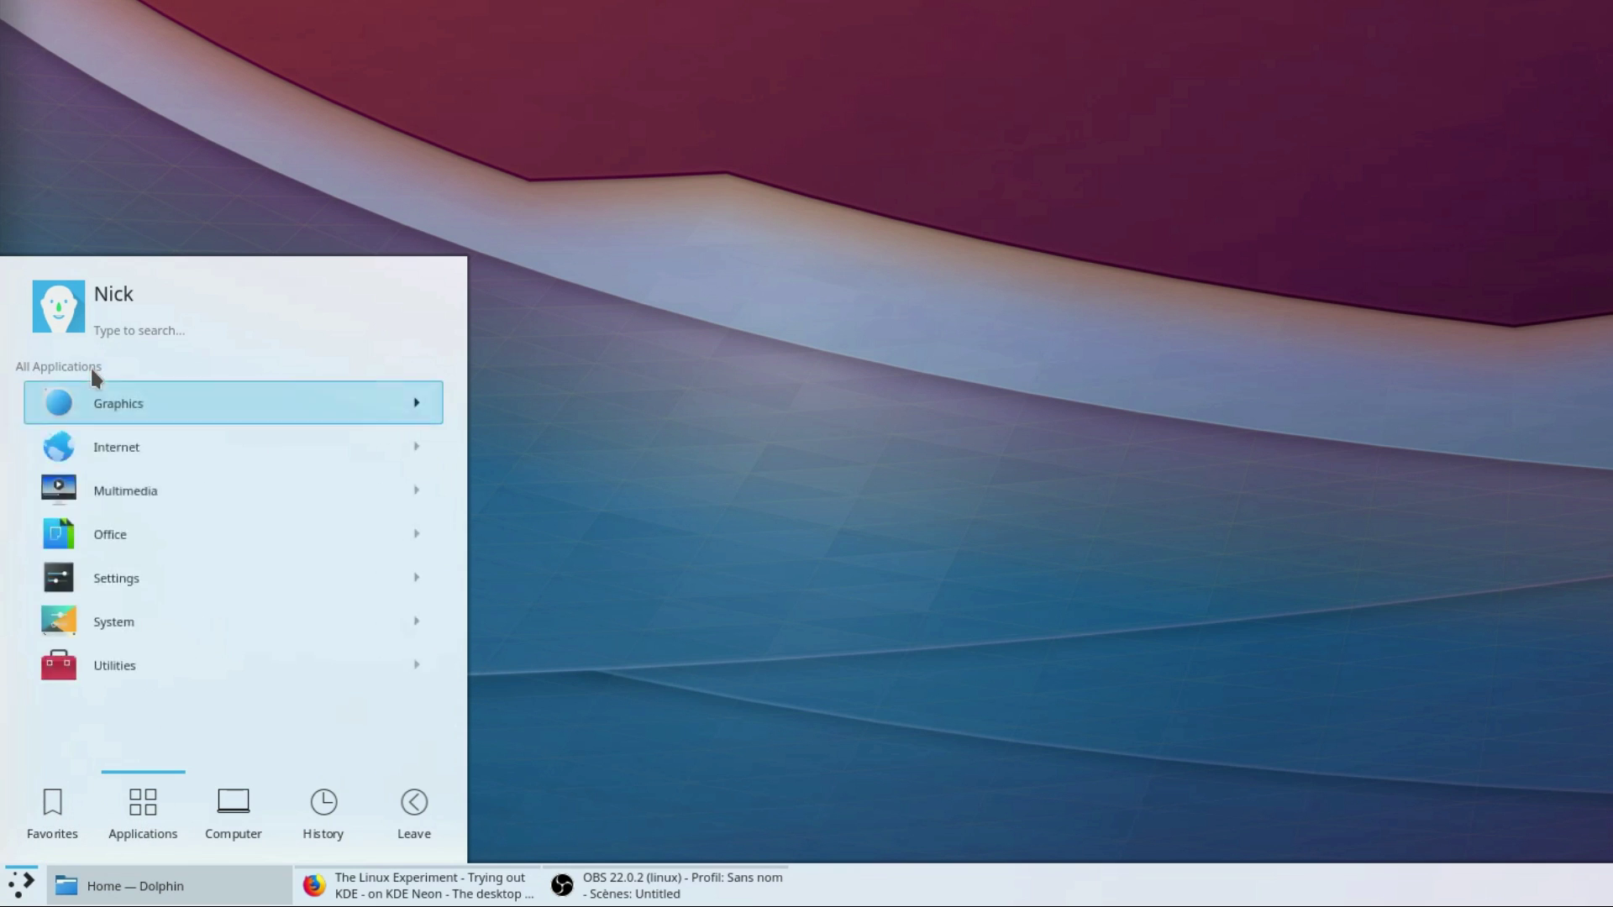
pyautogui.click(244, 808)
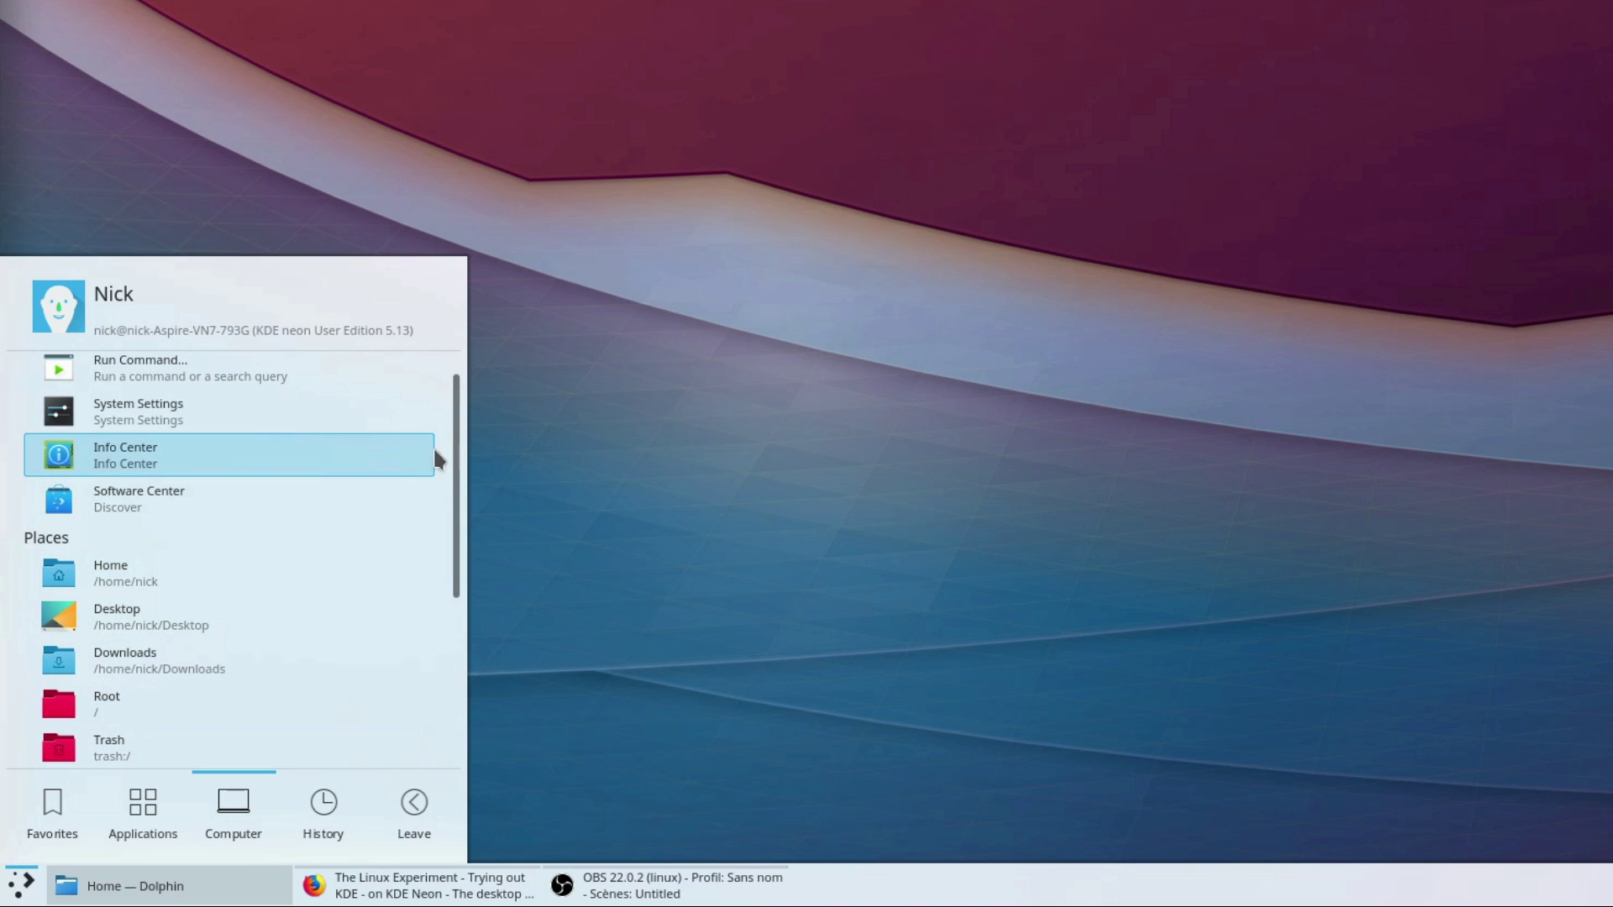
pyautogui.scroll(1, 450, 414)
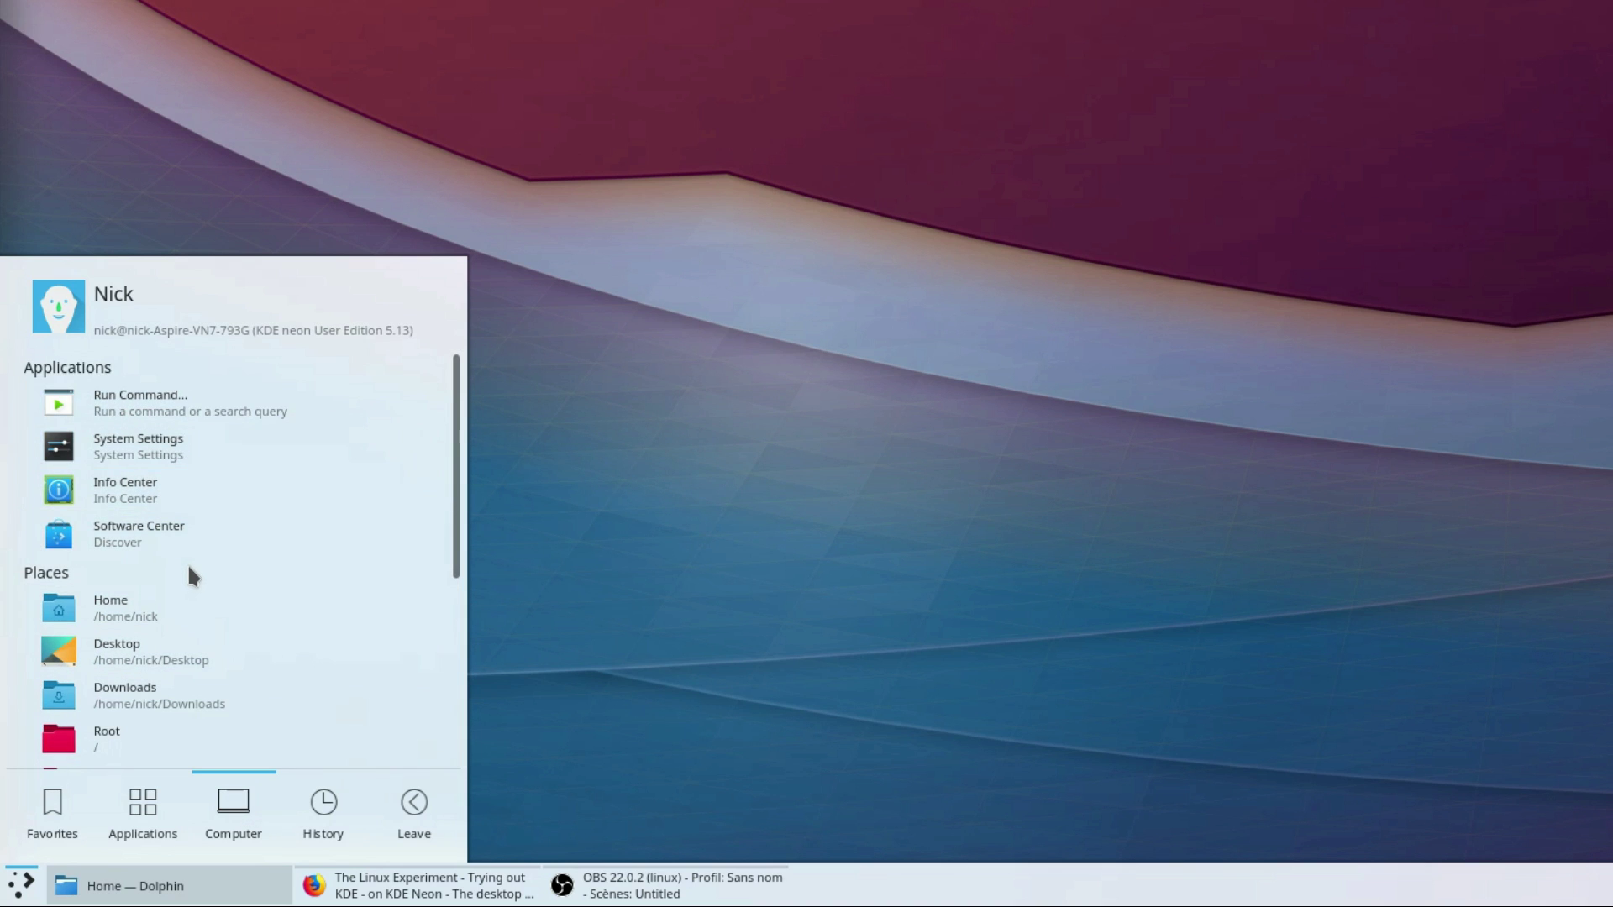
pyautogui.scroll(-6, 189, 562)
pyautogui.scroll(-2, 169, 495)
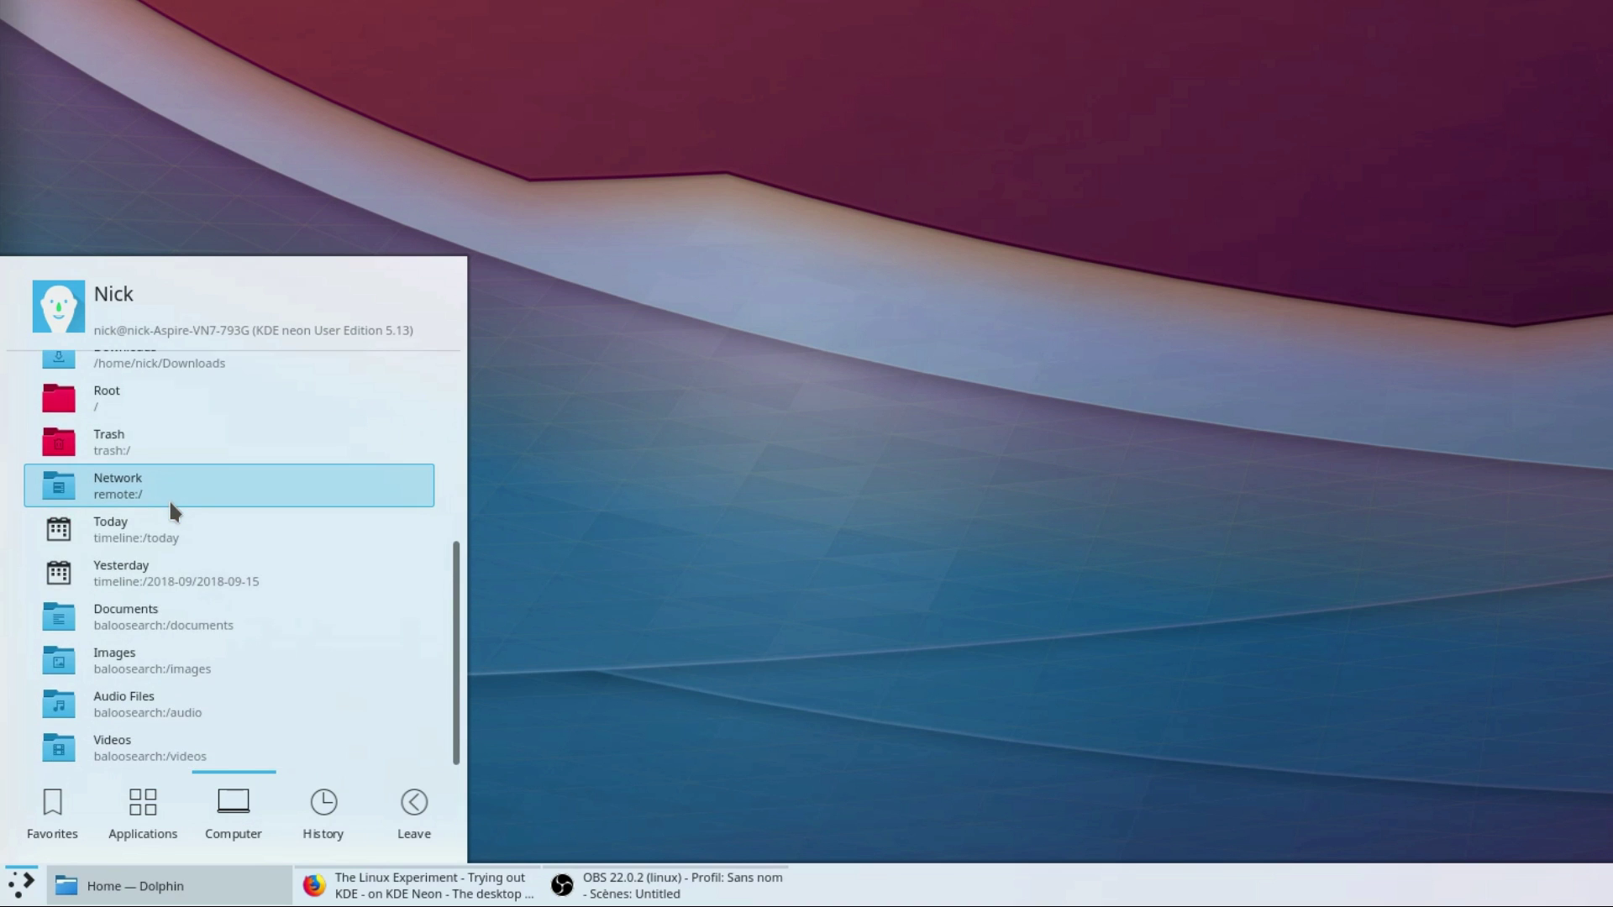
pyautogui.scroll(8, 182, 506)
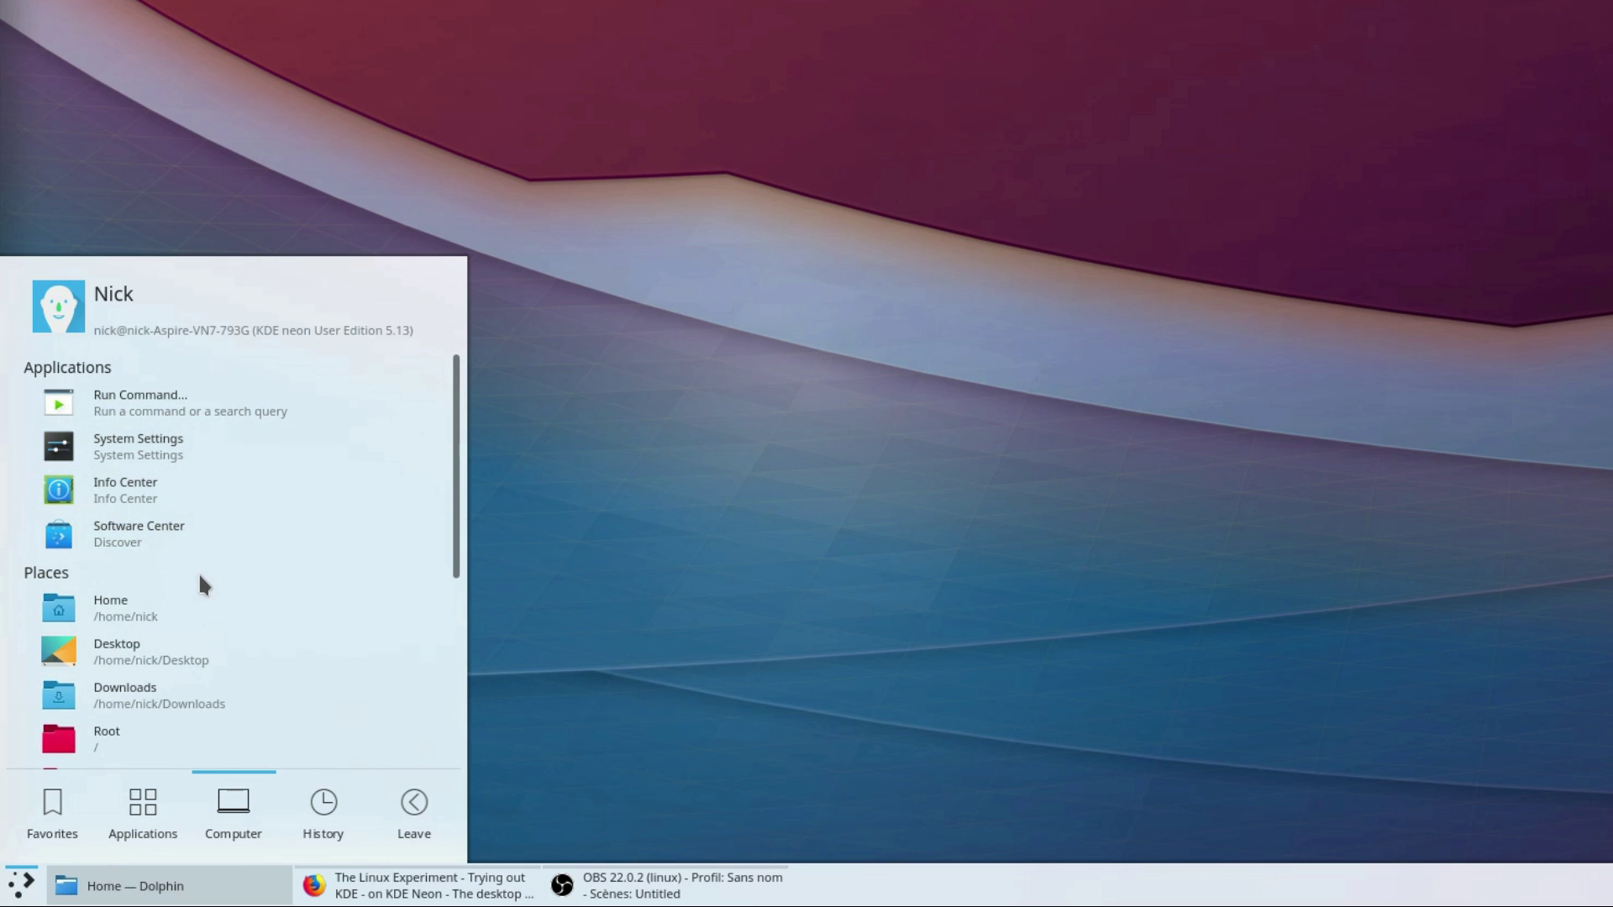
pyautogui.click(328, 814)
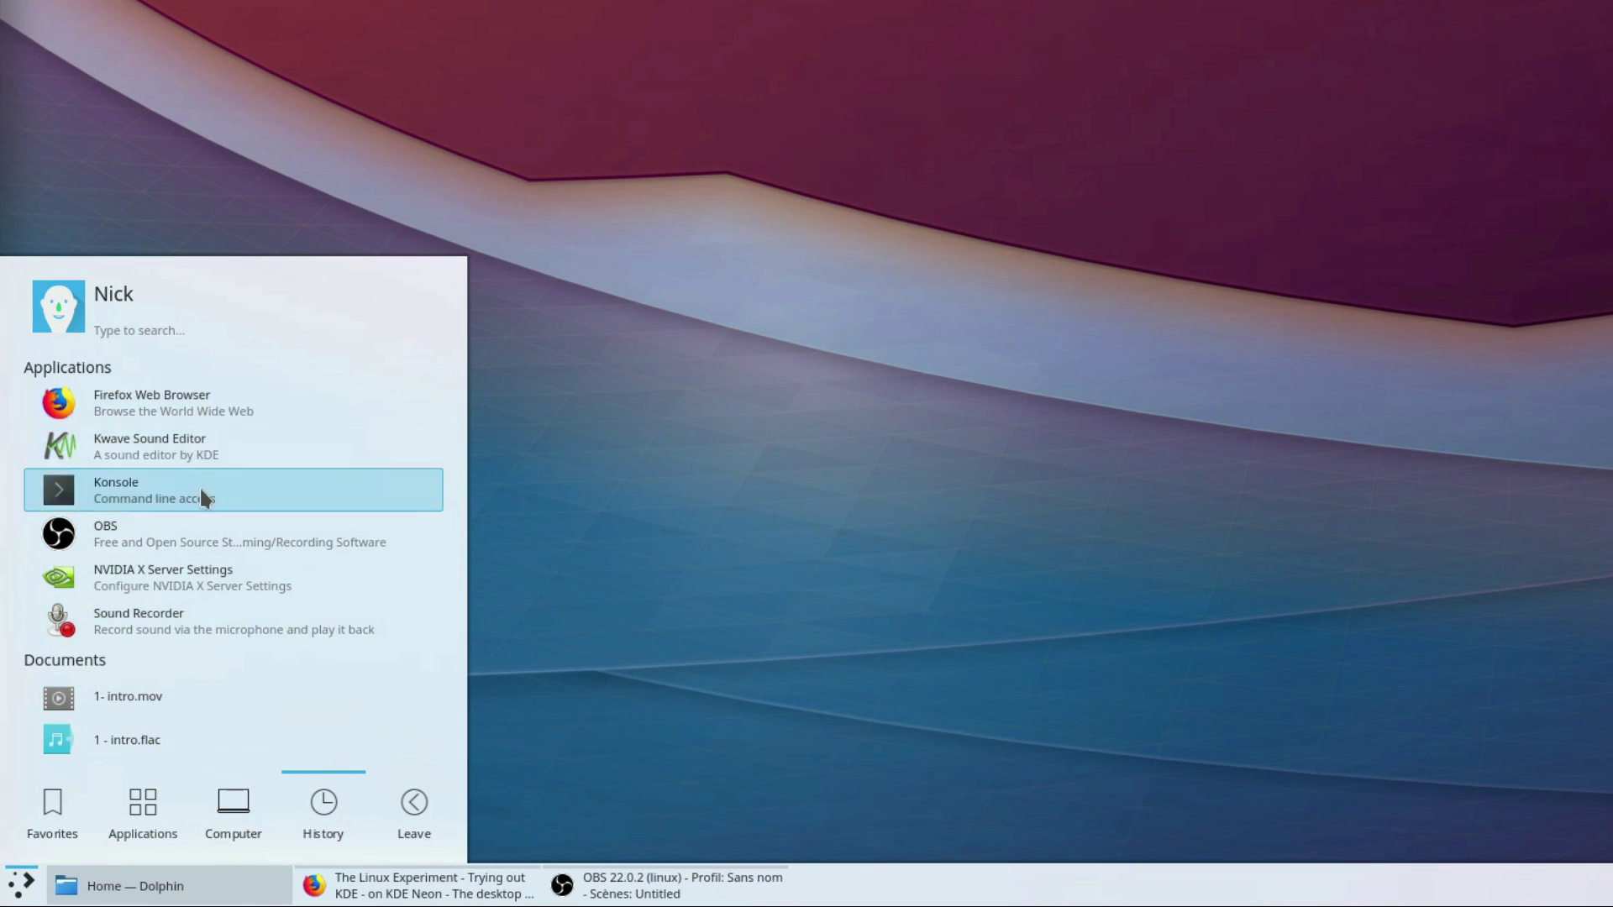
pyautogui.click(421, 823)
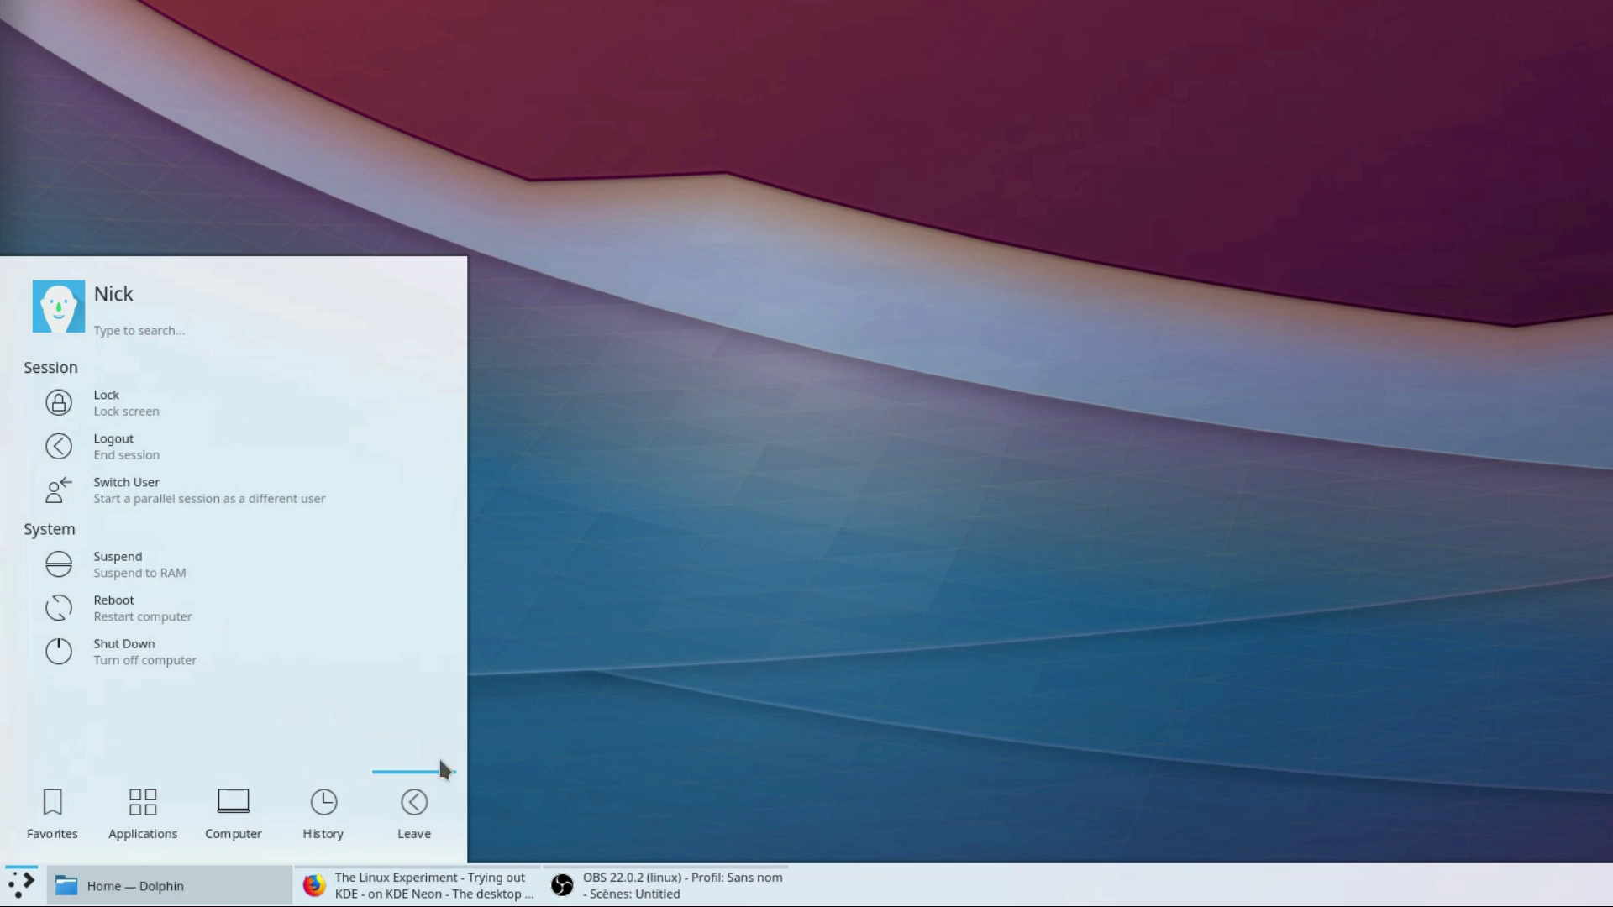
pyautogui.click(22, 888)
# Search the launcher for 'konsol' and then 'gwen', clearing each query
pyautogui.click(23, 889)
pyautogui.write('konsole')
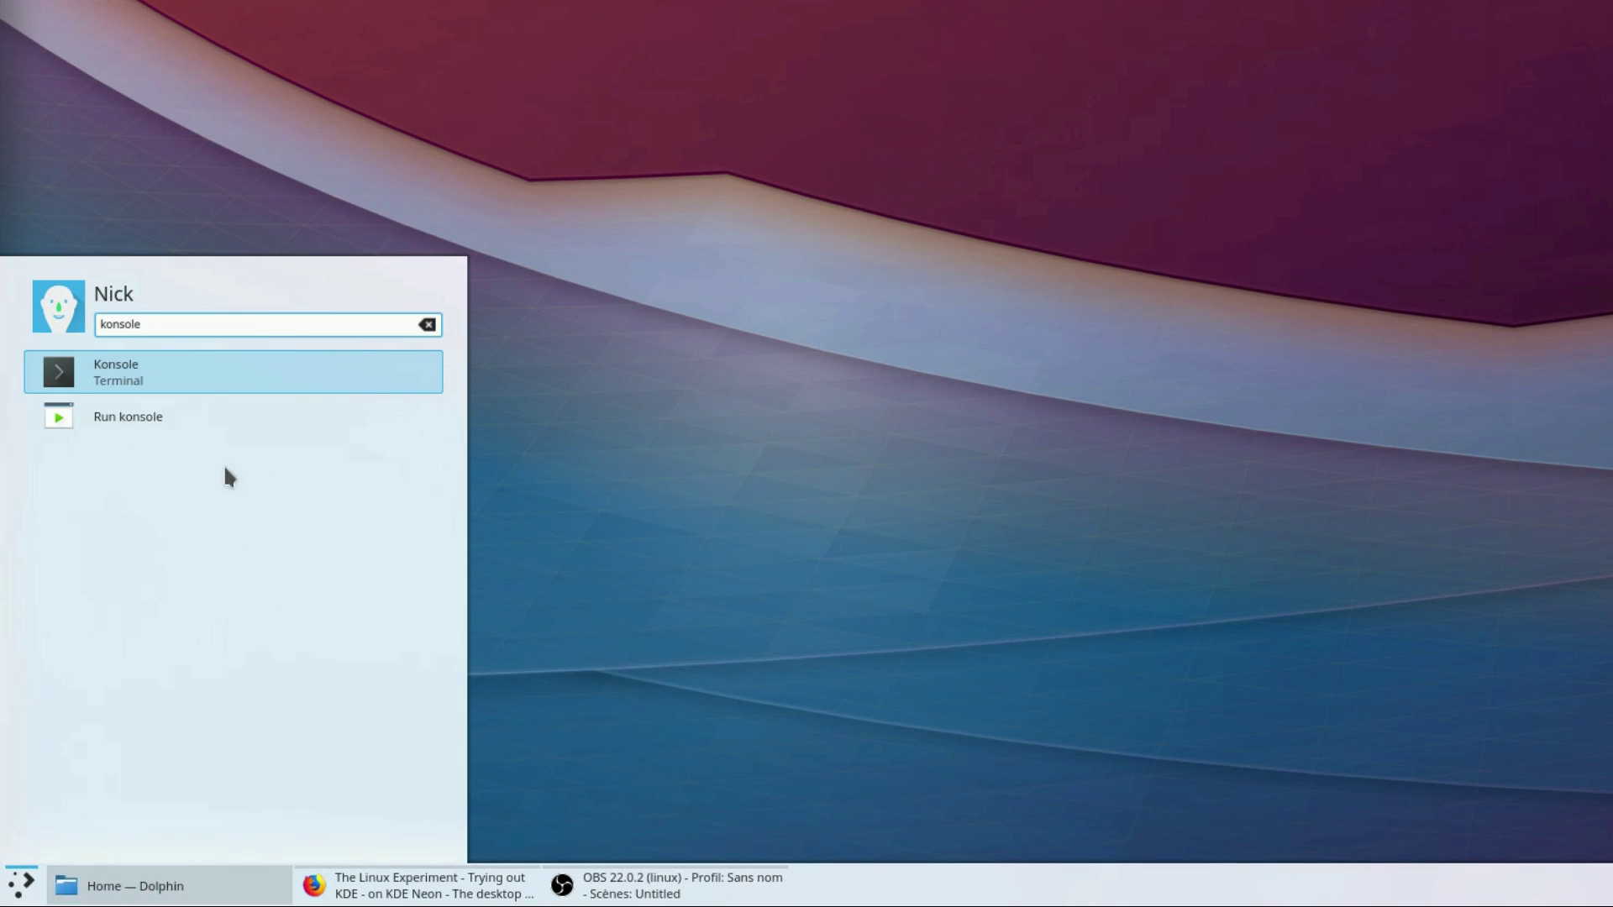
pyautogui.press('BackSpace')
pyautogui.press('BackSpace')
pyautogui.press('BackSpace')
pyautogui.press('BackSpace')
pyautogui.press('BackSpace')
pyautogui.press('BackSpace')
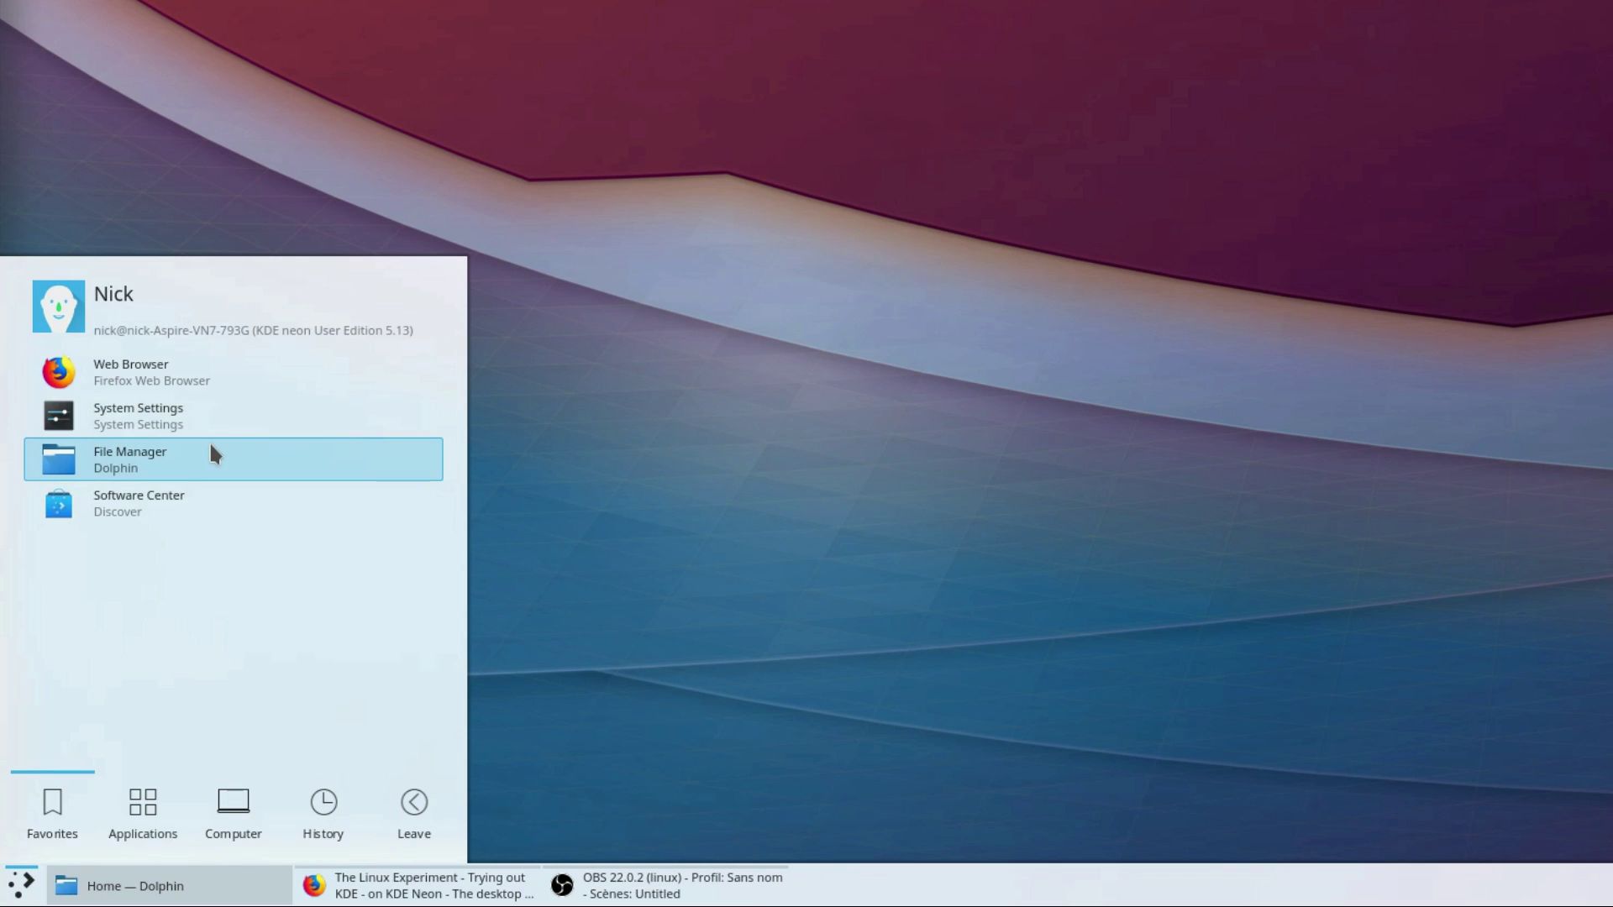
pyautogui.write('gwen')
pyautogui.press('BackSpace')
pyautogui.press('BackSpace')
pyautogui.press('BackSpace')
pyautogui.press('BackSpace')
# Search 'search' to open the Plasma Search settings, then close that window with Ctrl+Q
pyautogui.write('search')
pyautogui.press('Return')
pyautogui.moveTo(1254, 250); pyautogui.dragTo(1227, 421)
pyautogui.hotkey('ctrl', 'q')
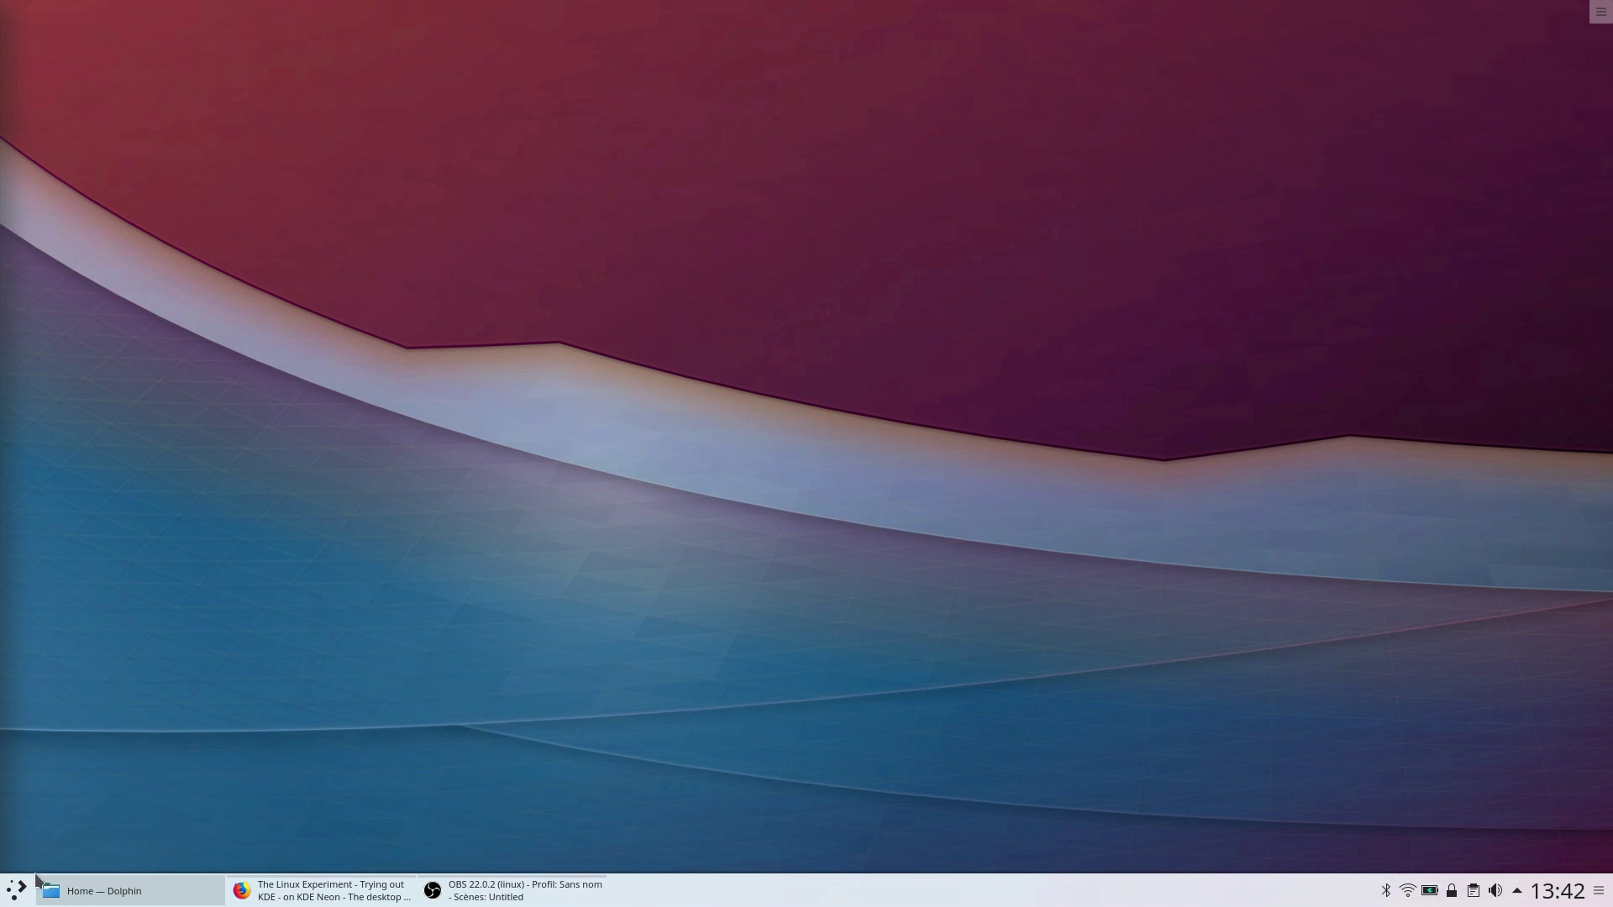
pyautogui.rightClick(23, 890)
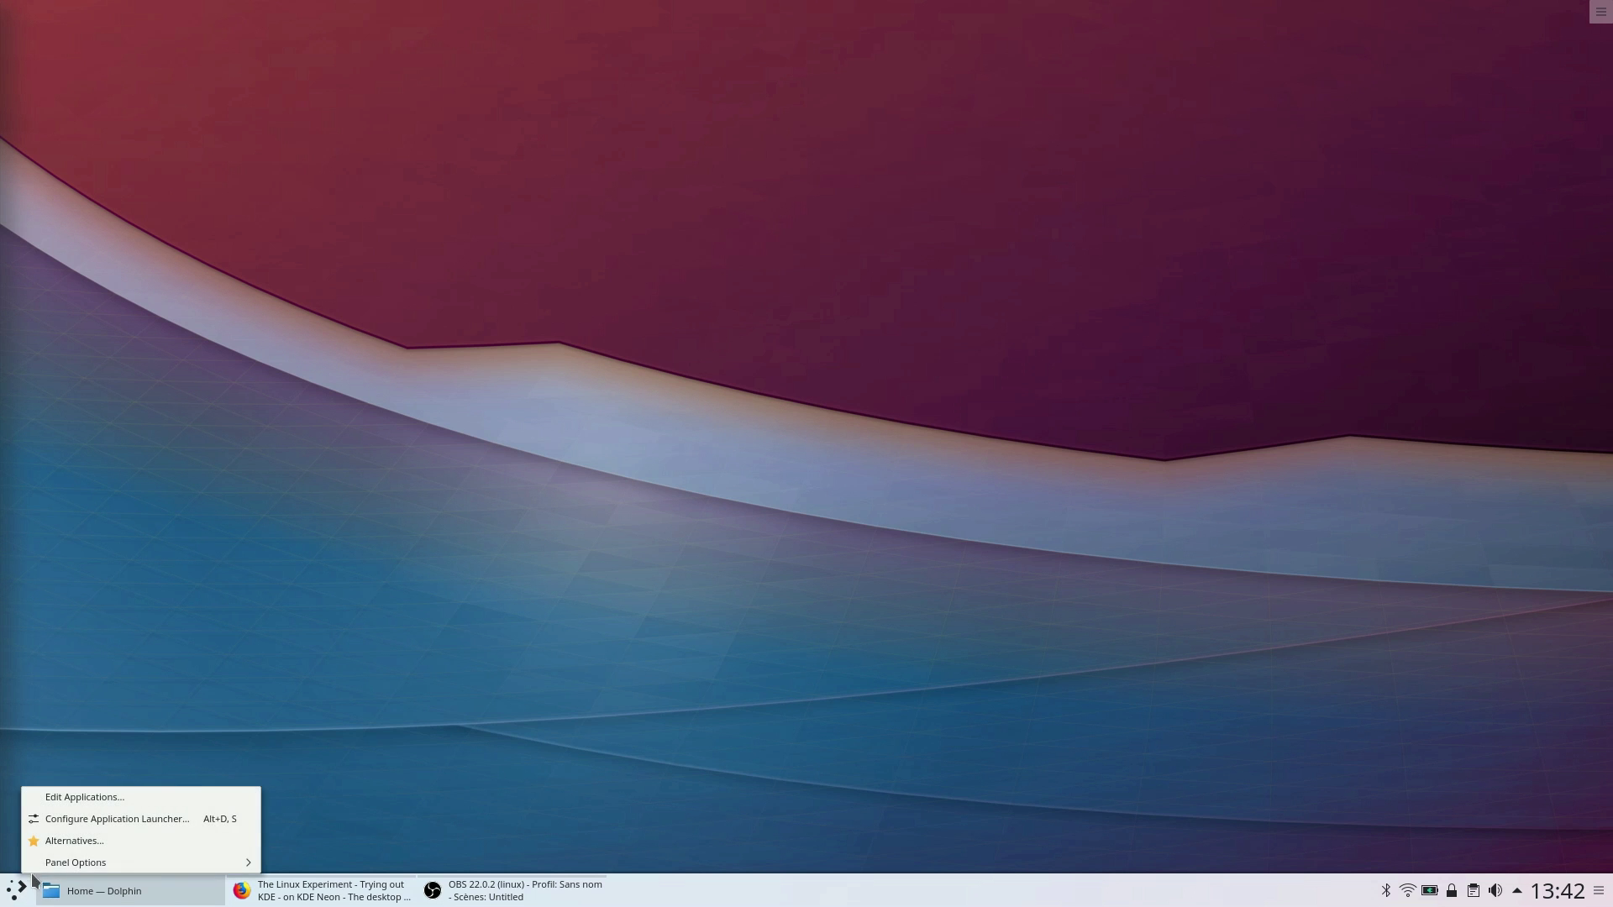
pyautogui.click(106, 814)
pyautogui.moveTo(406, 11); pyautogui.dragTo(891, 231)
pyautogui.click(580, 239)
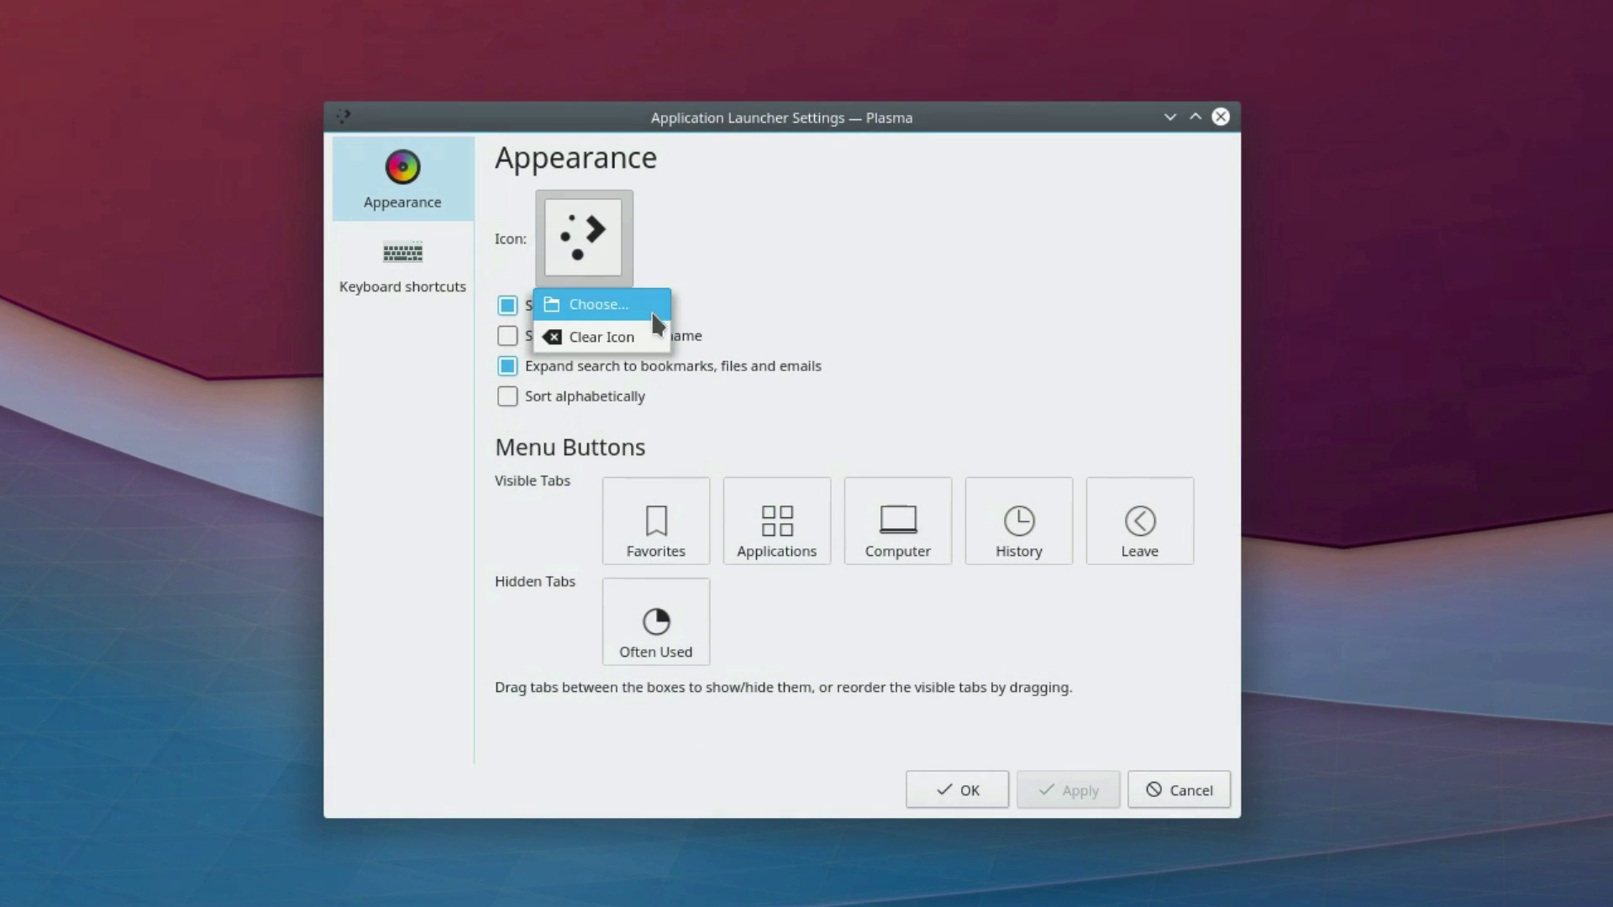
pyautogui.click(812, 270)
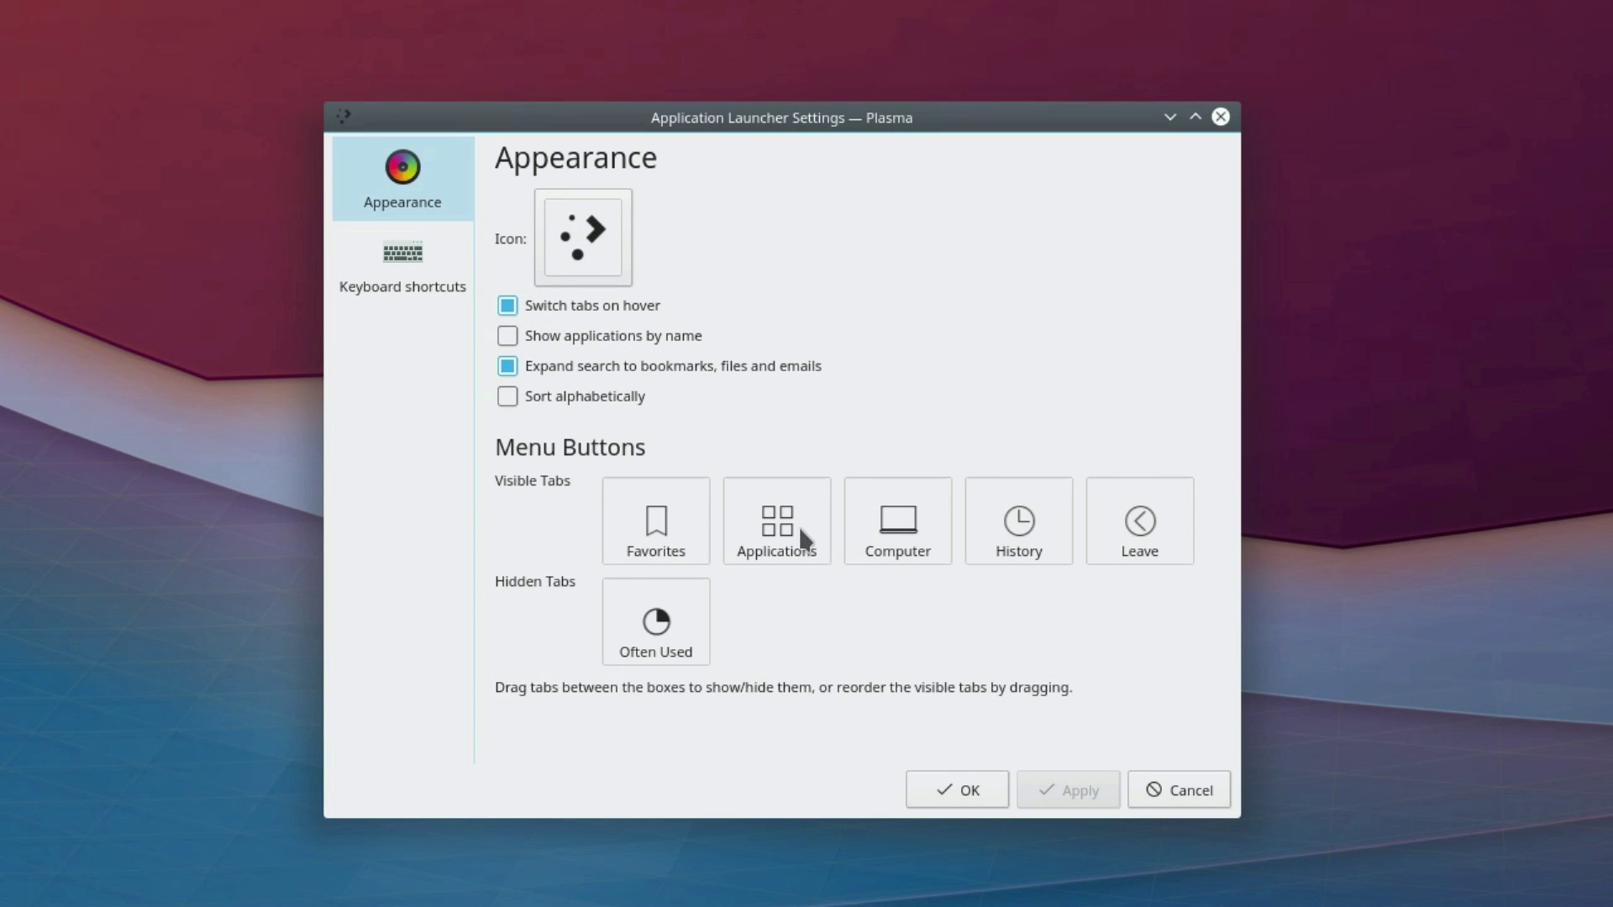
pyautogui.moveTo(795, 530)
pyautogui.mouseDown()
pyautogui.moveTo(605, 525)
pyautogui.moveTo(812, 526)
pyautogui.mouseUp()
pyautogui.moveTo(708, 603); pyautogui.dragTo(668, 612)
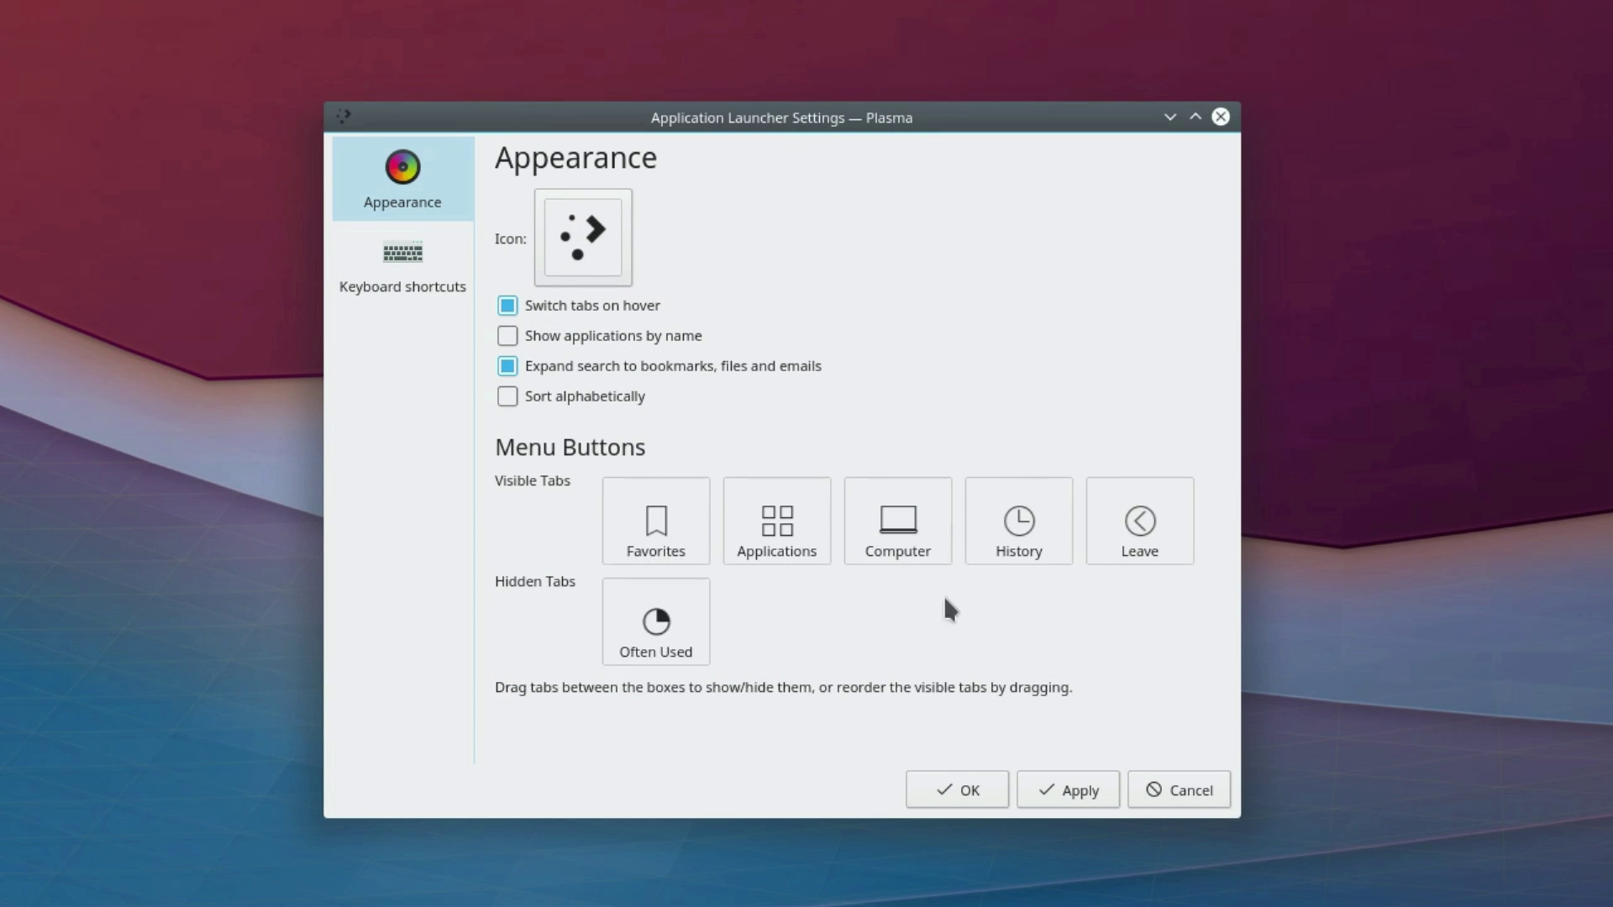
pyautogui.moveTo(948, 582); pyautogui.dragTo(1026, 525)
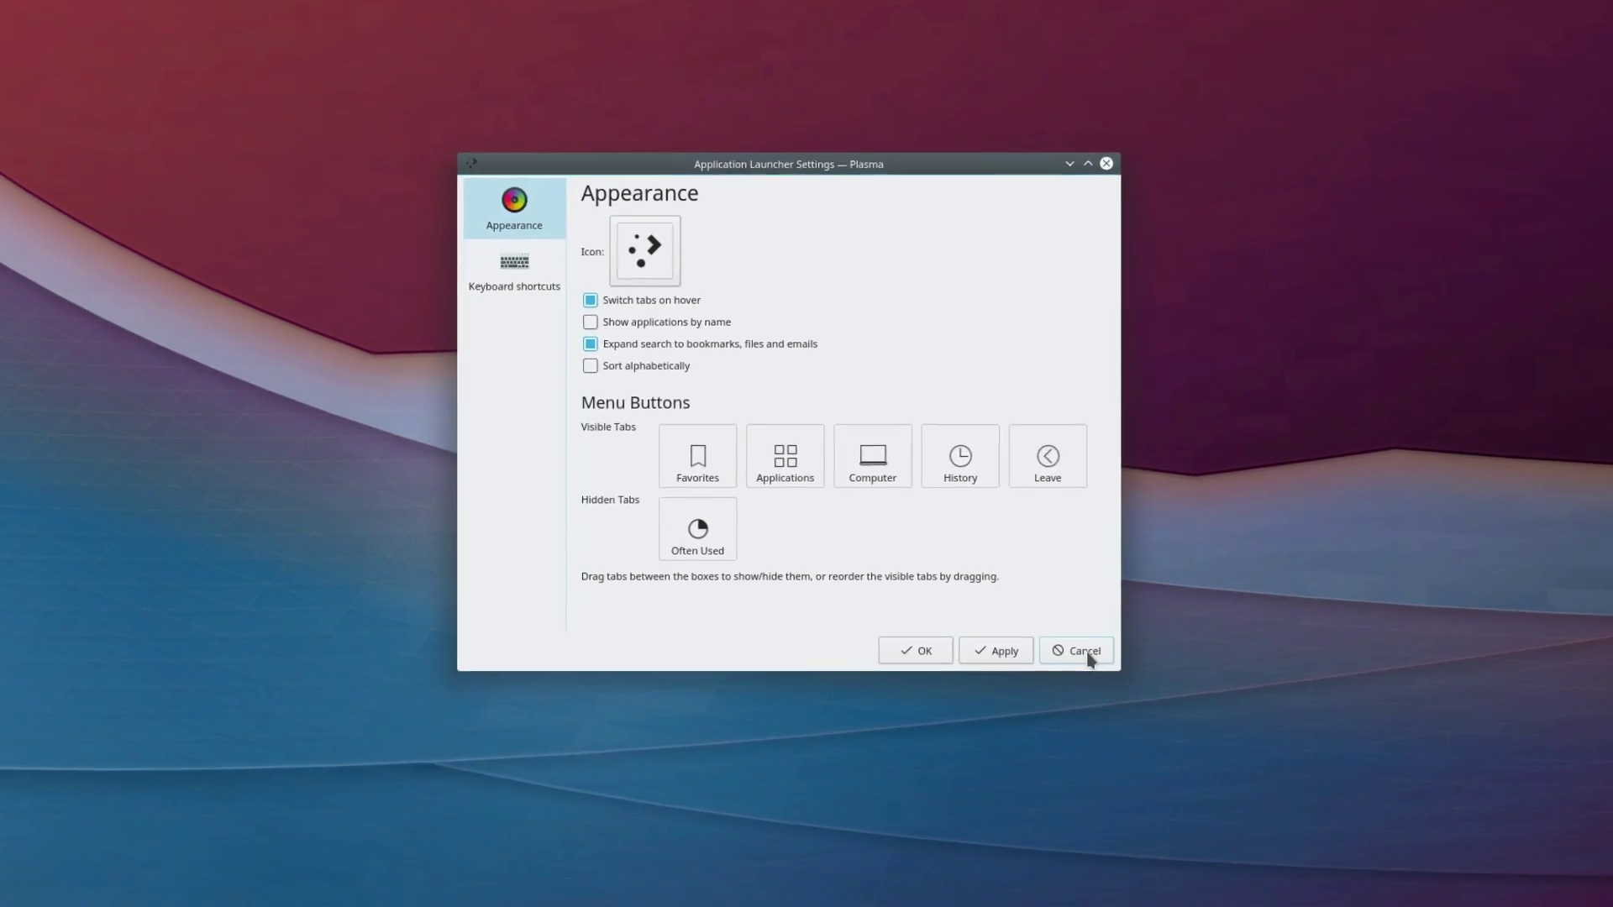
pyautogui.click(1178, 790)
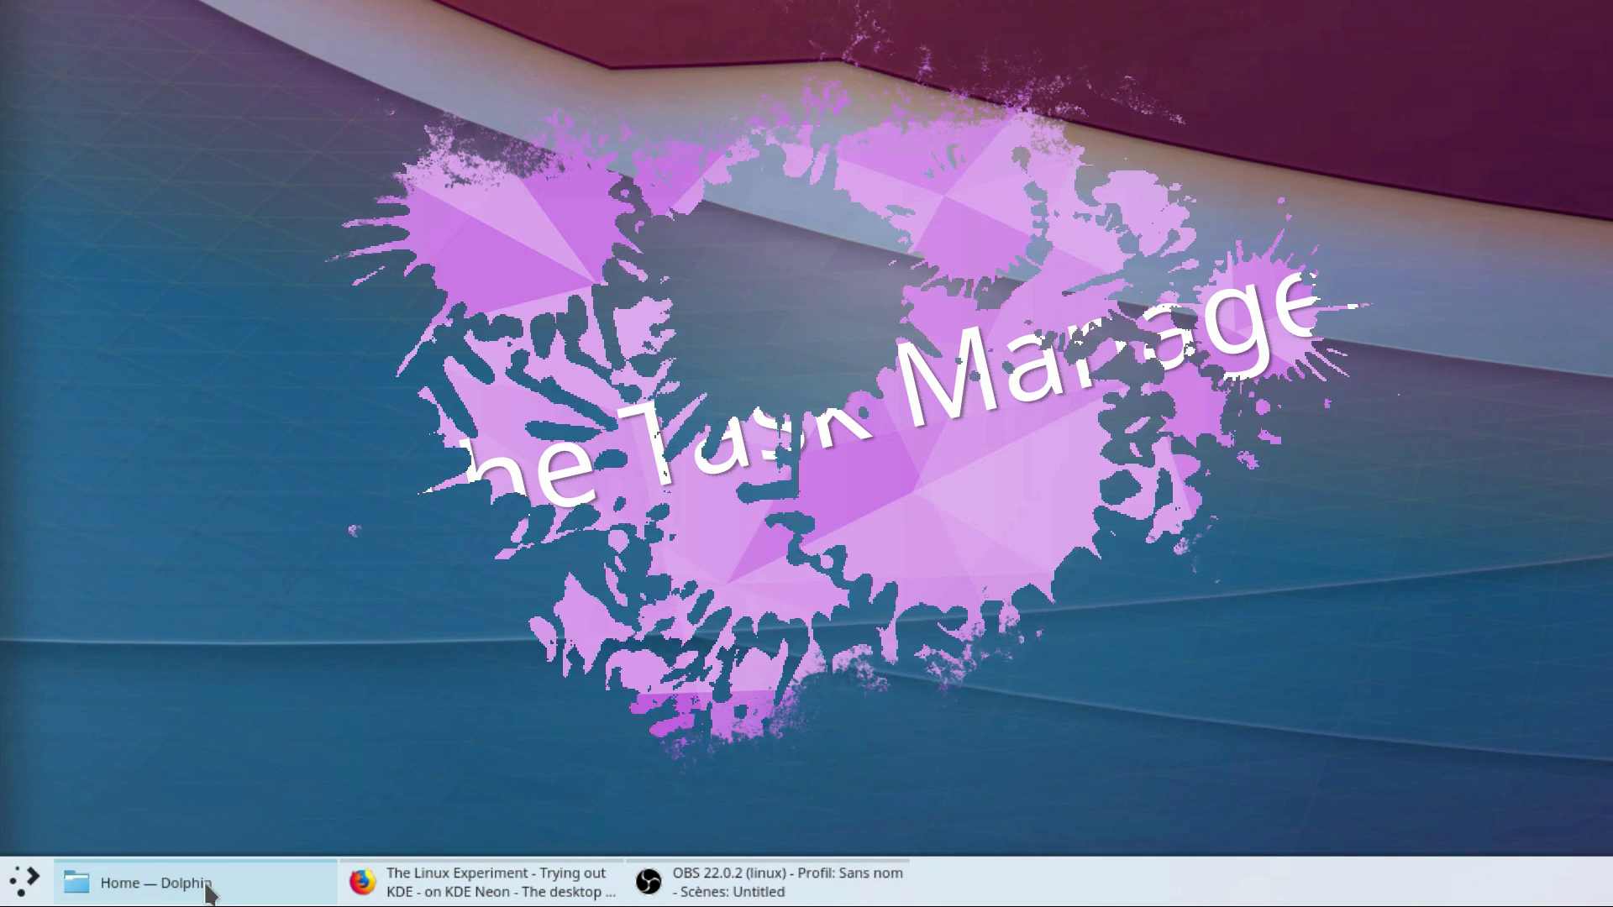
# Preview taskbar entries, then choose Configure Task Manager… from the Firefox entry's context menu
pyautogui.moveTo(210, 892)
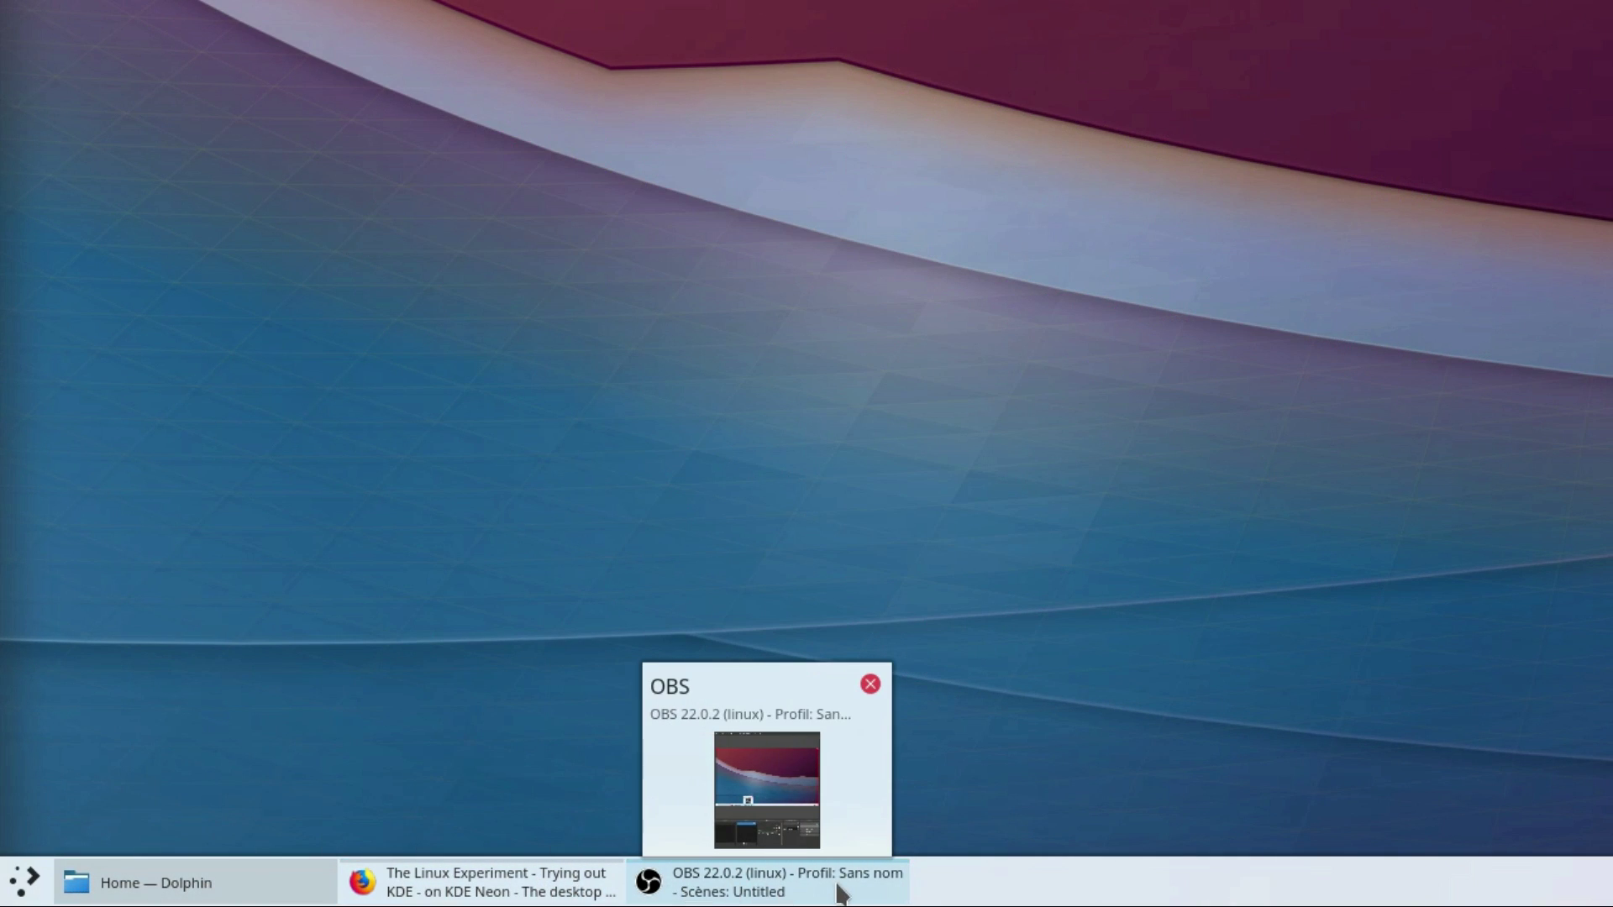
pyautogui.moveTo(578, 892)
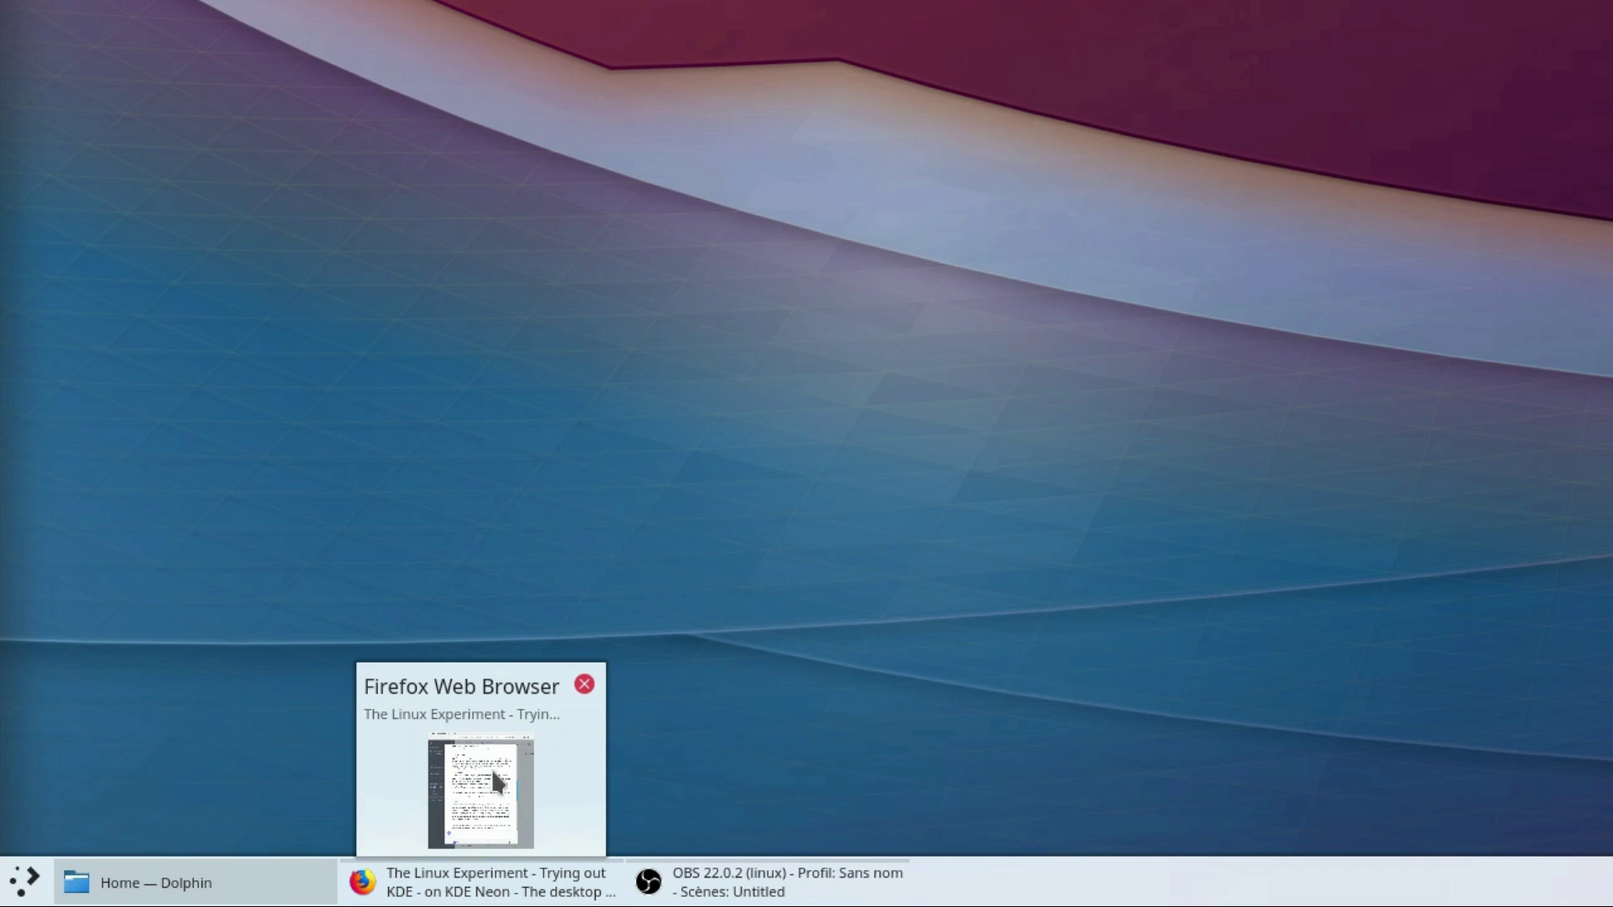
pyautogui.rightClick(442, 882)
pyautogui.click(503, 804)
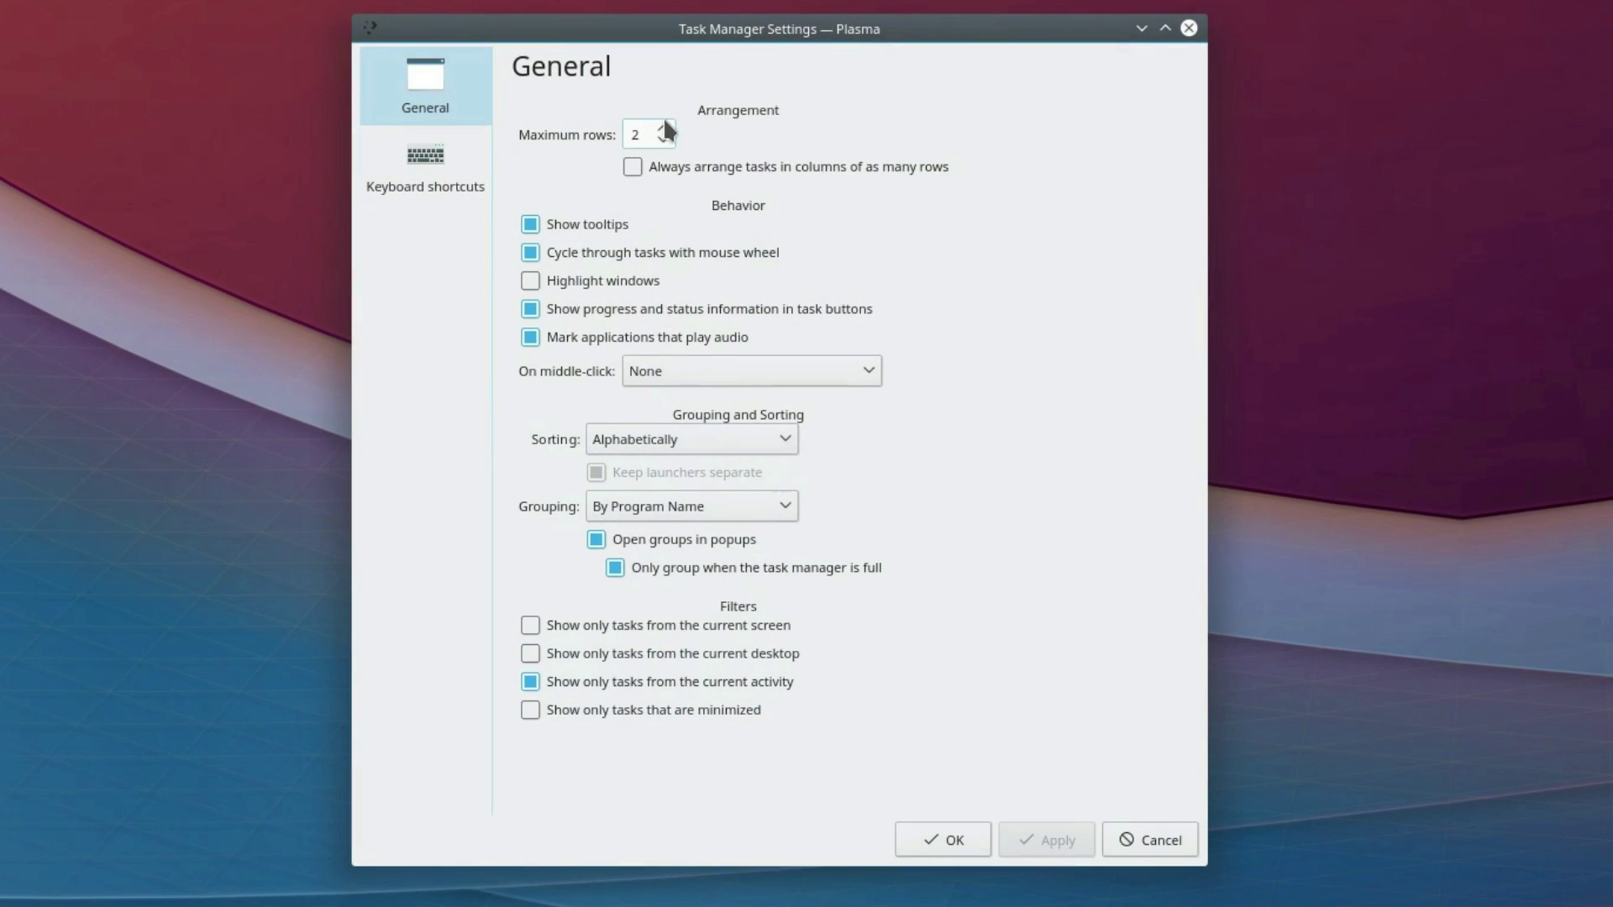
# Change Maximum rows to 1 and then back to 2
pyautogui.click(662, 138)
pyautogui.click(662, 128)
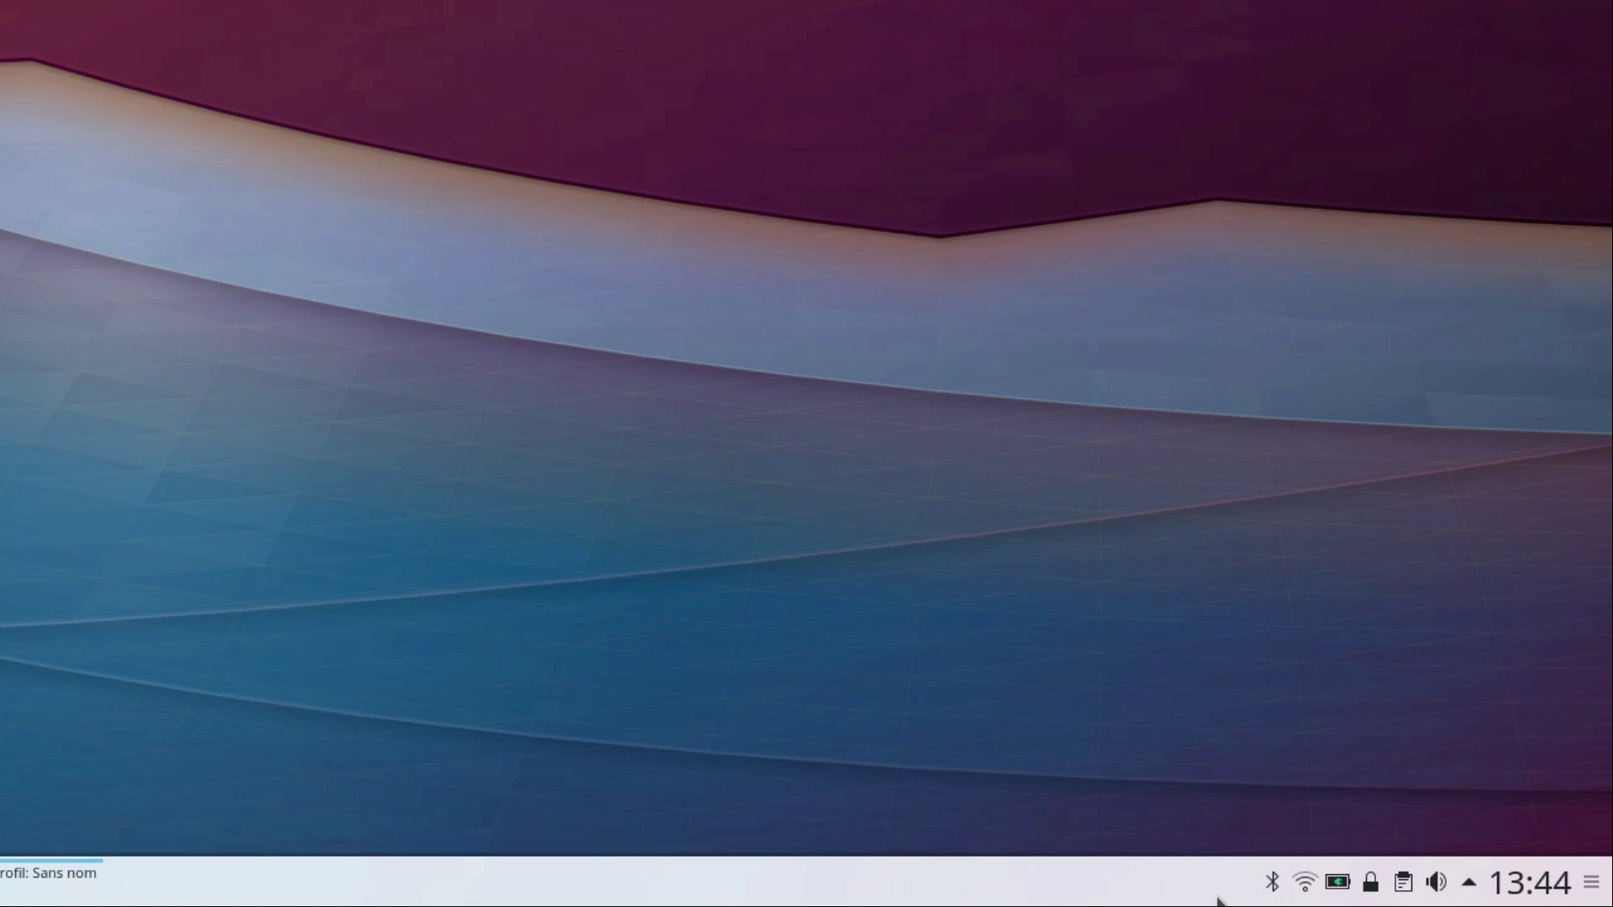
pyautogui.moveTo(1409, 888)
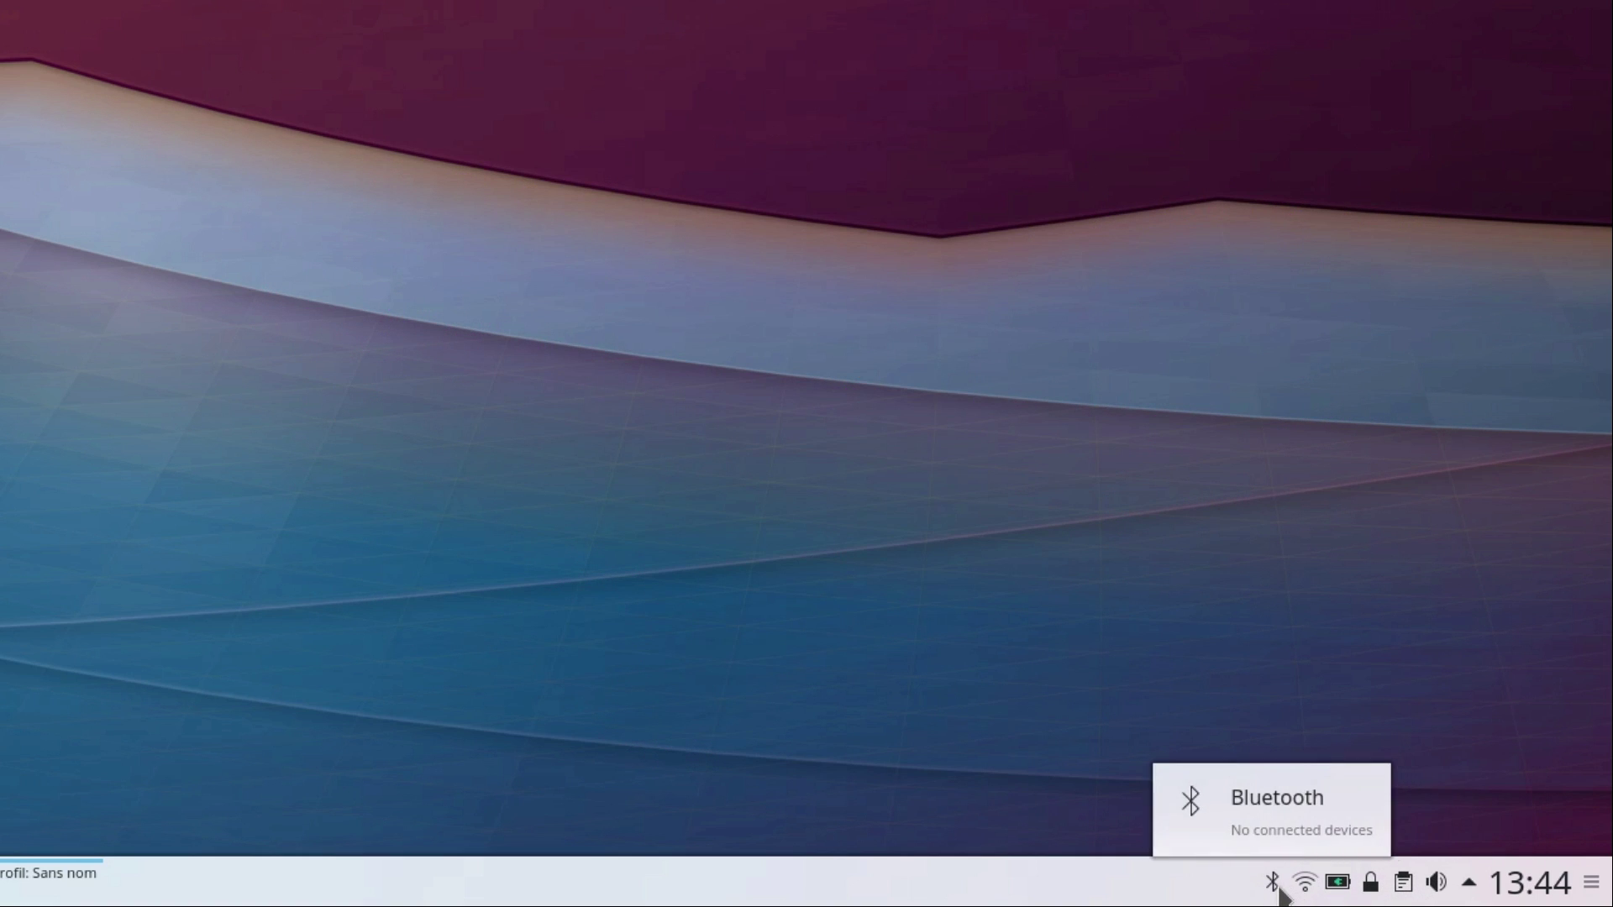
pyautogui.moveTo(1308, 890)
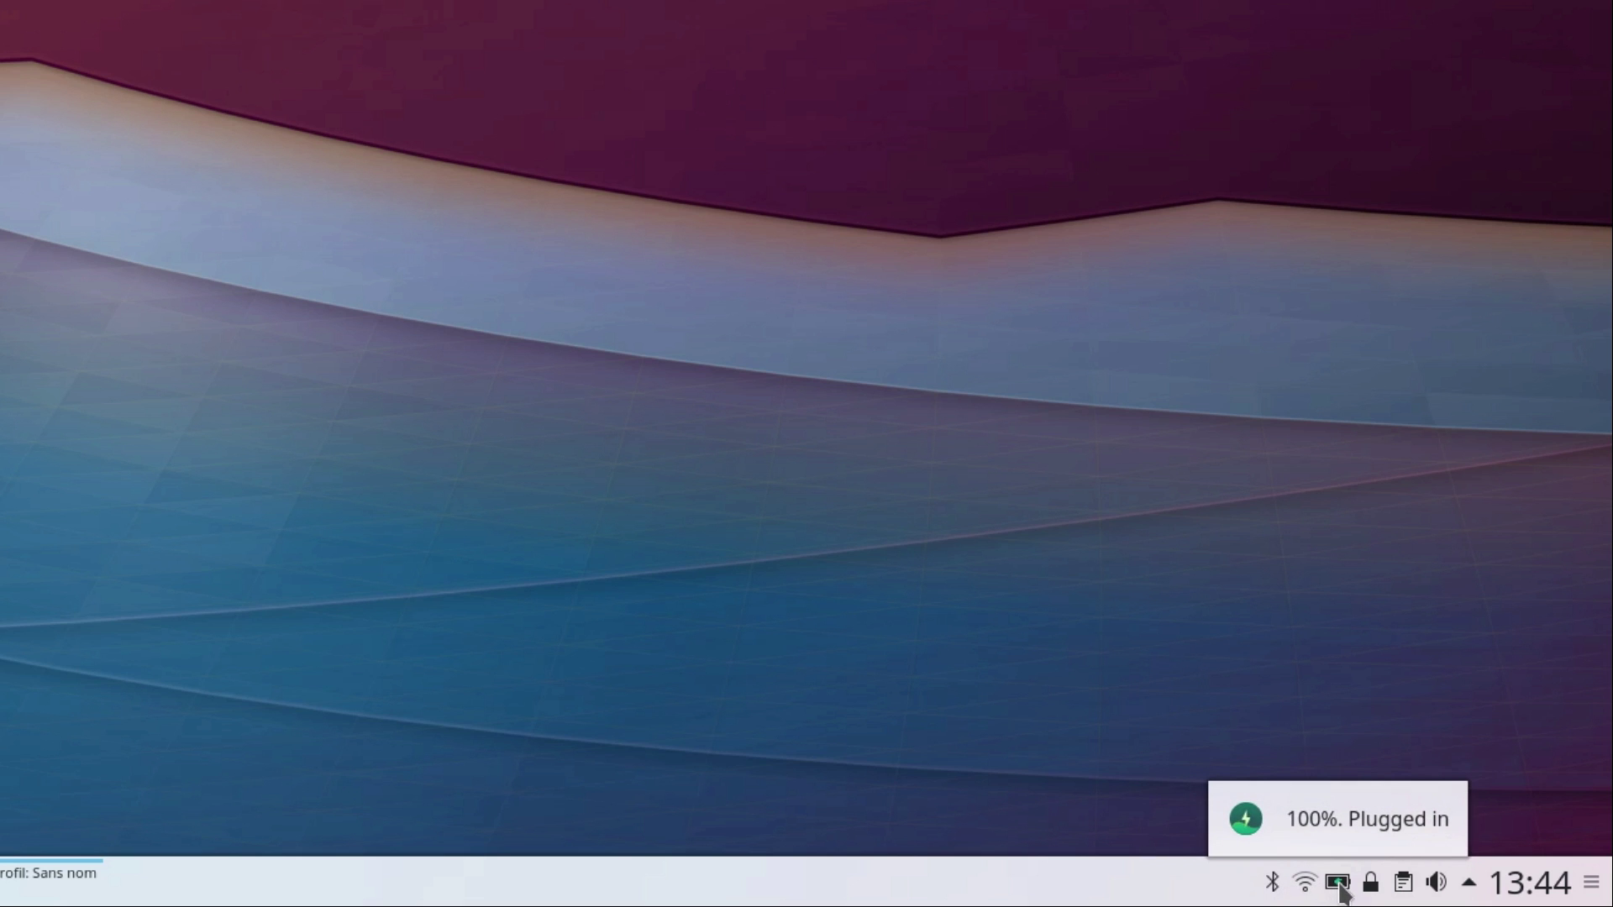
pyautogui.click(1374, 889)
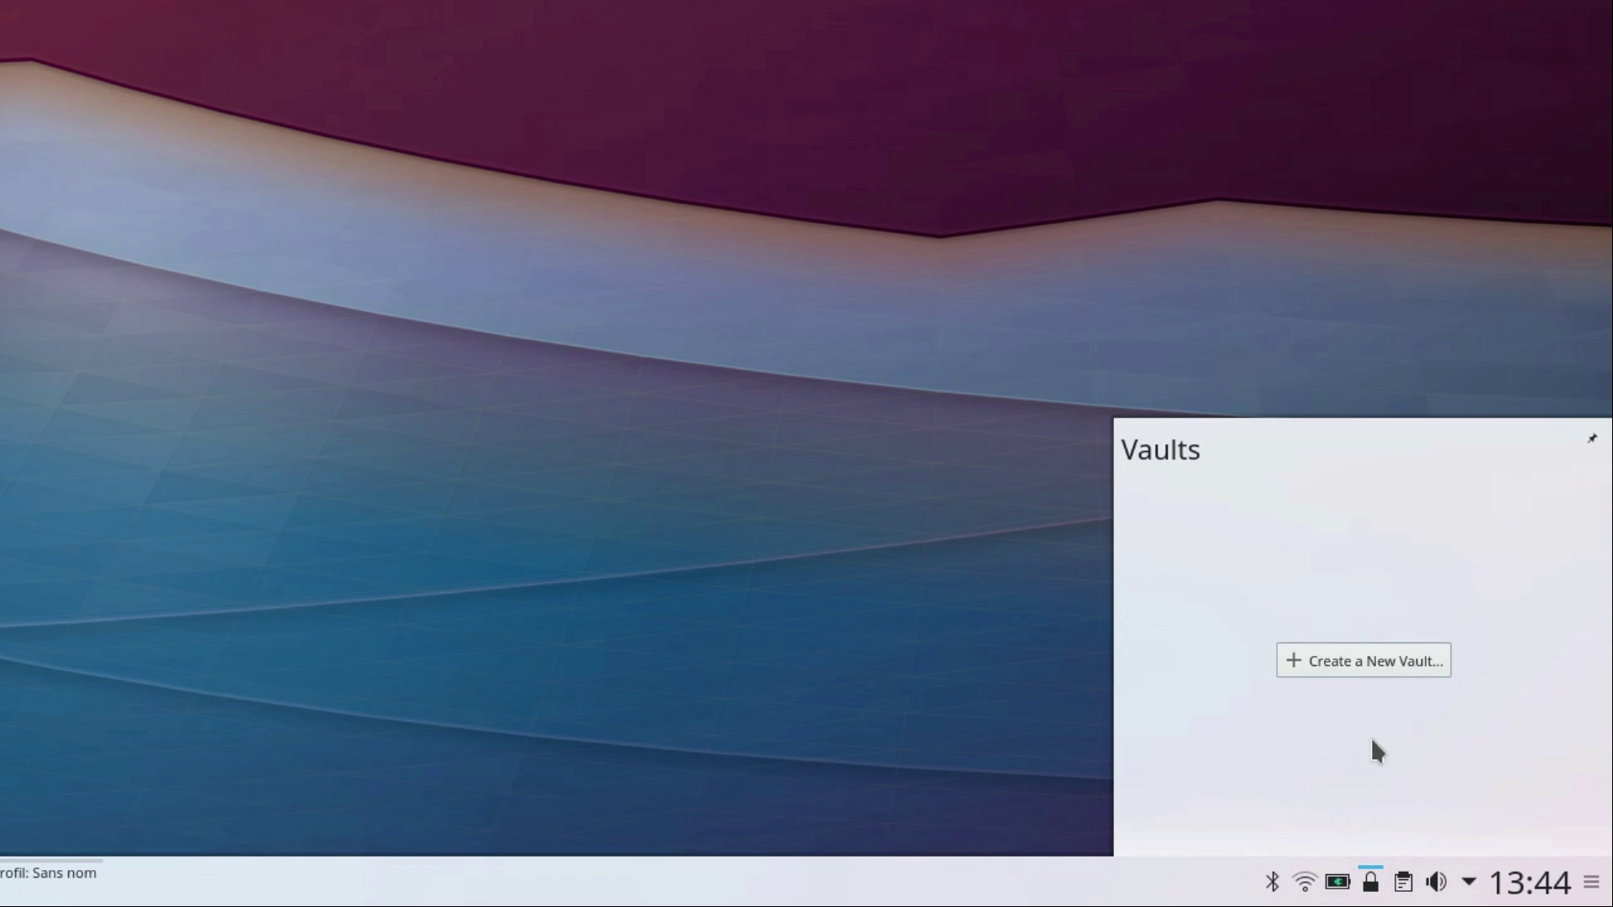
pyautogui.click(1370, 892)
pyautogui.click(1439, 879)
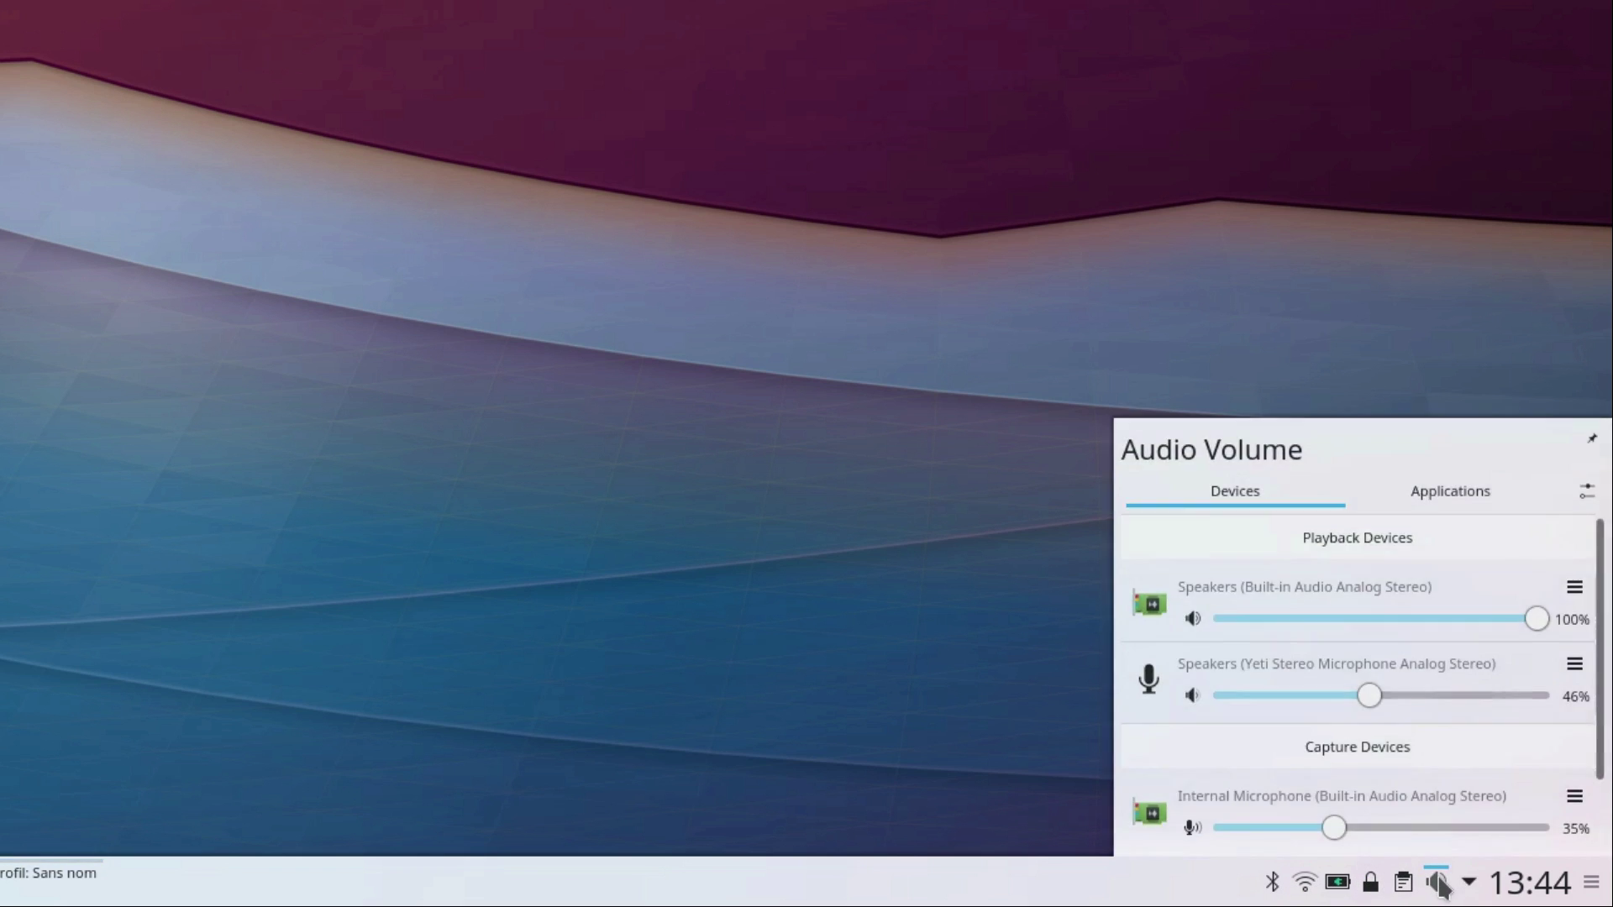
pyautogui.click(1474, 504)
pyautogui.click(1261, 501)
pyautogui.click(1466, 888)
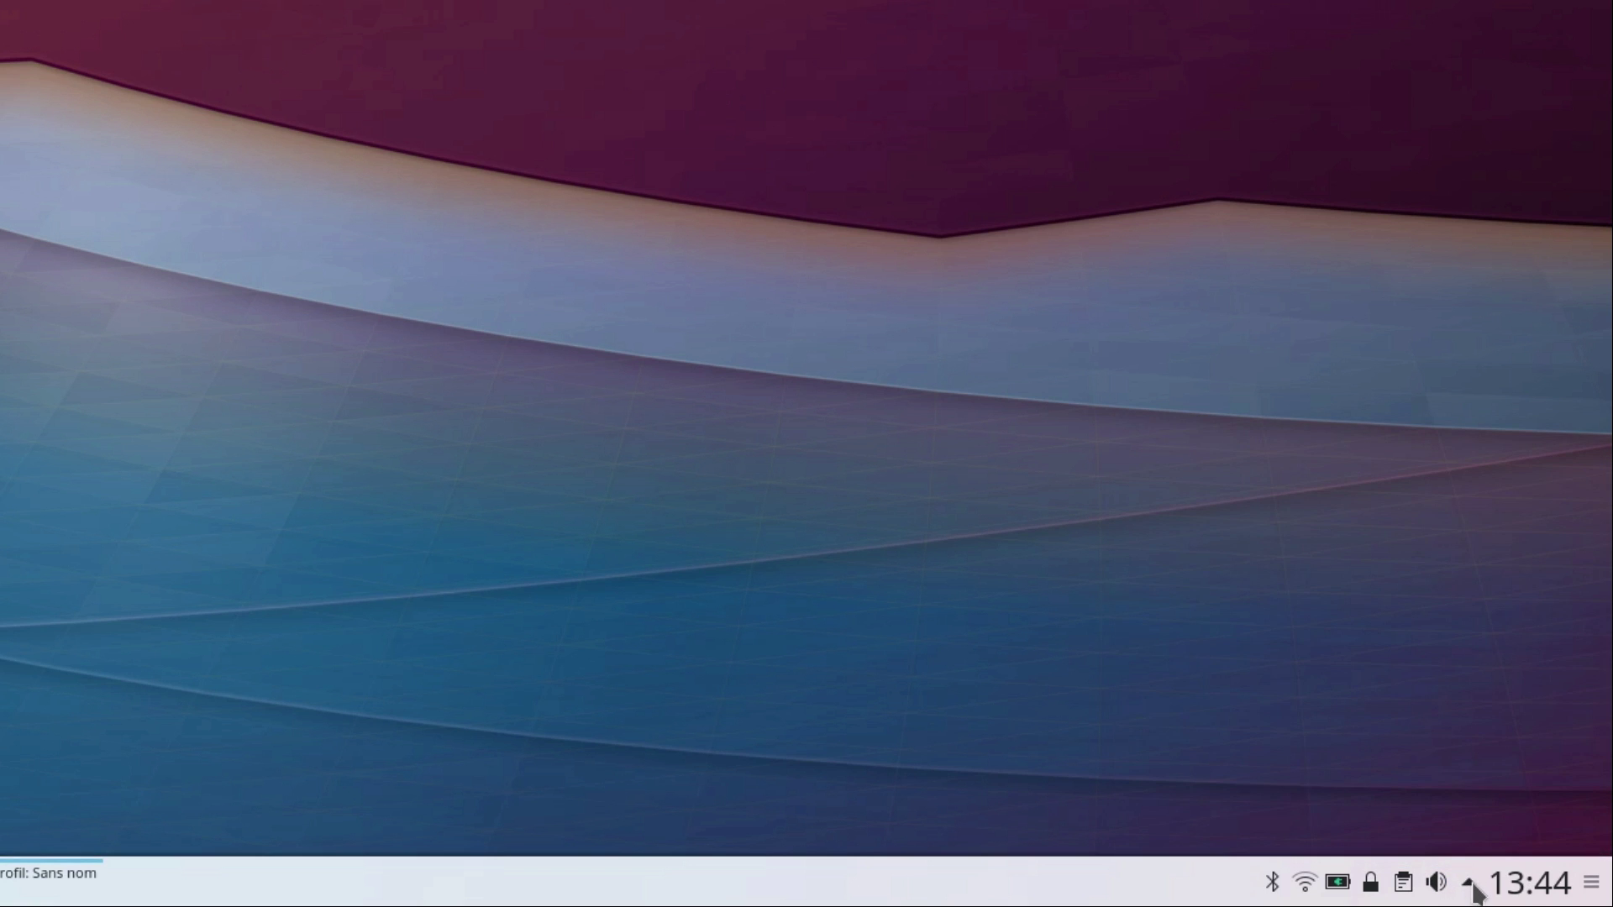
pyautogui.click(1468, 882)
pyautogui.click(1245, 500)
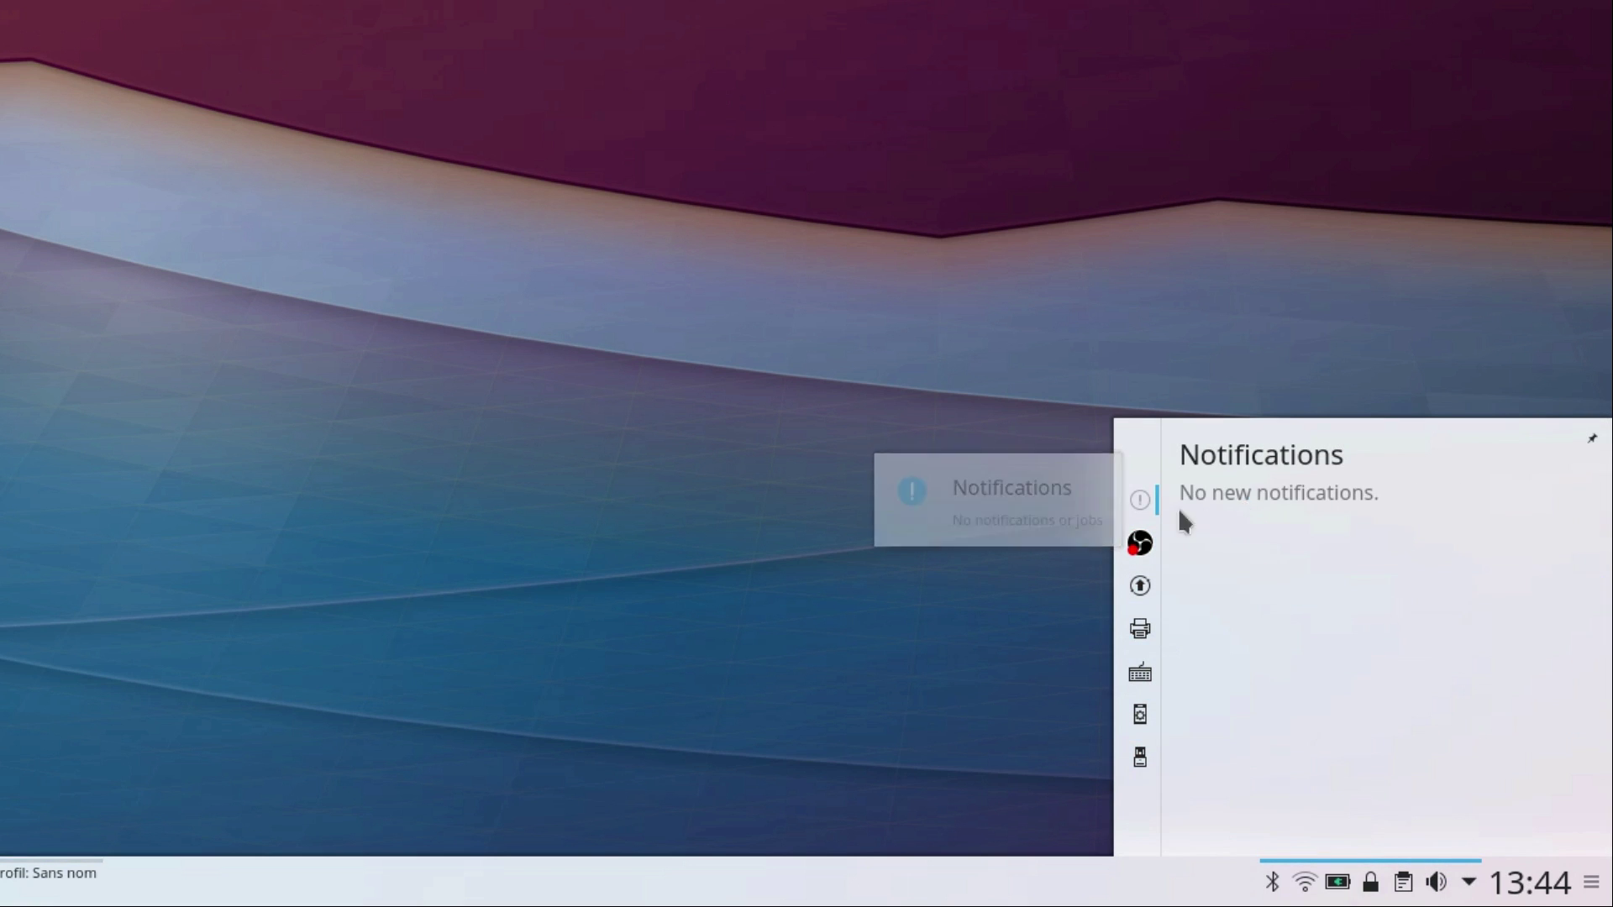
pyautogui.click(1143, 584)
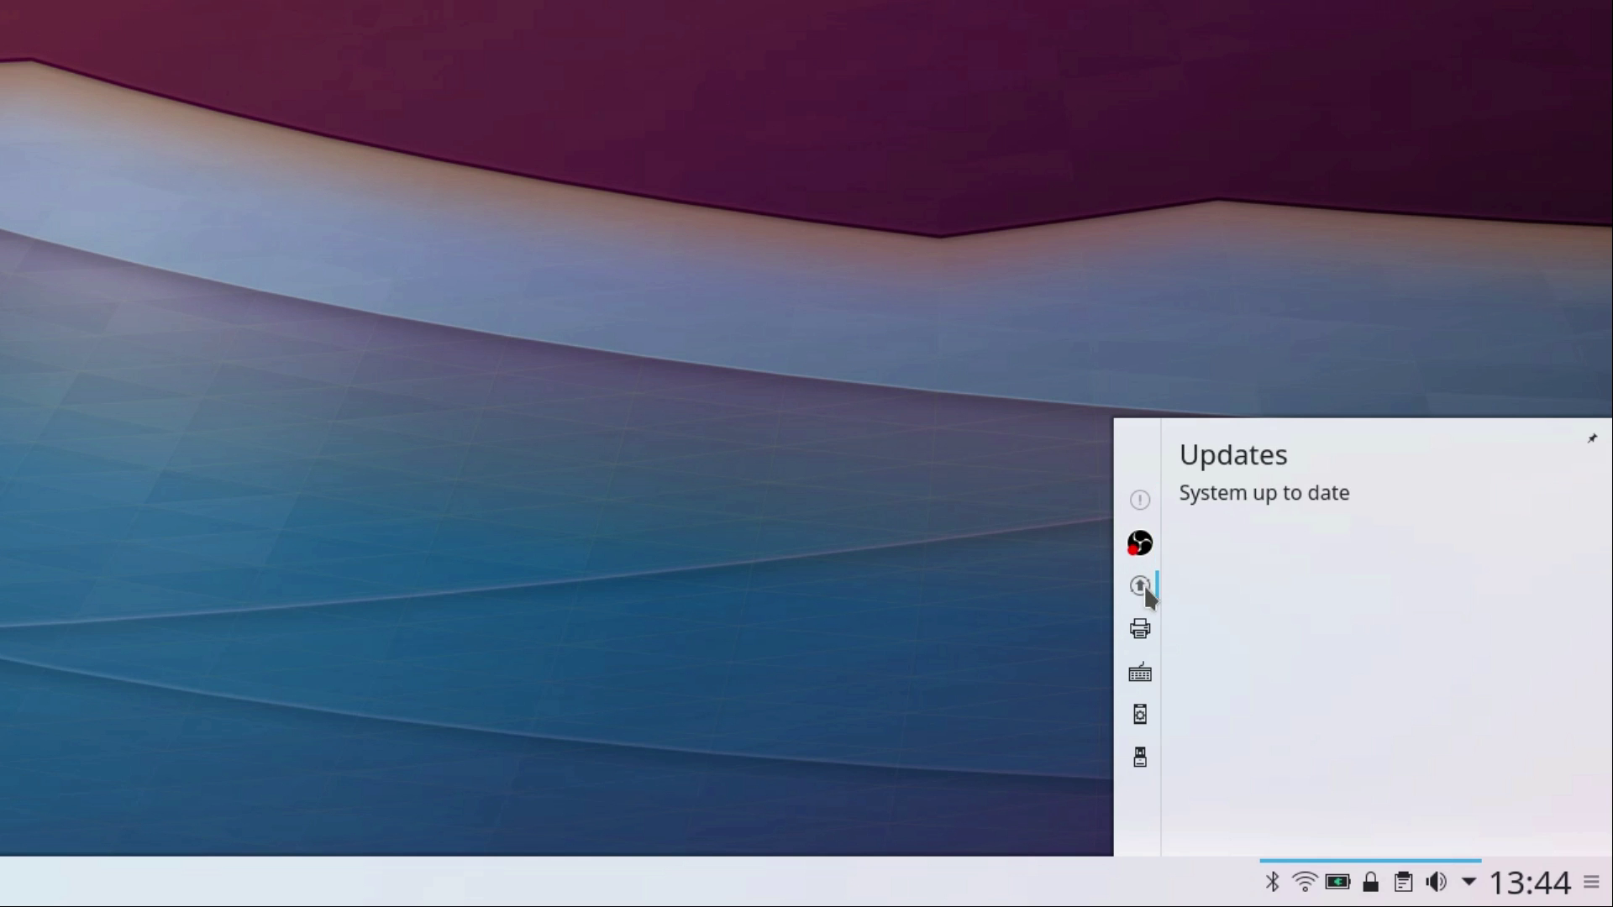
pyautogui.click(1145, 630)
pyautogui.click(1141, 674)
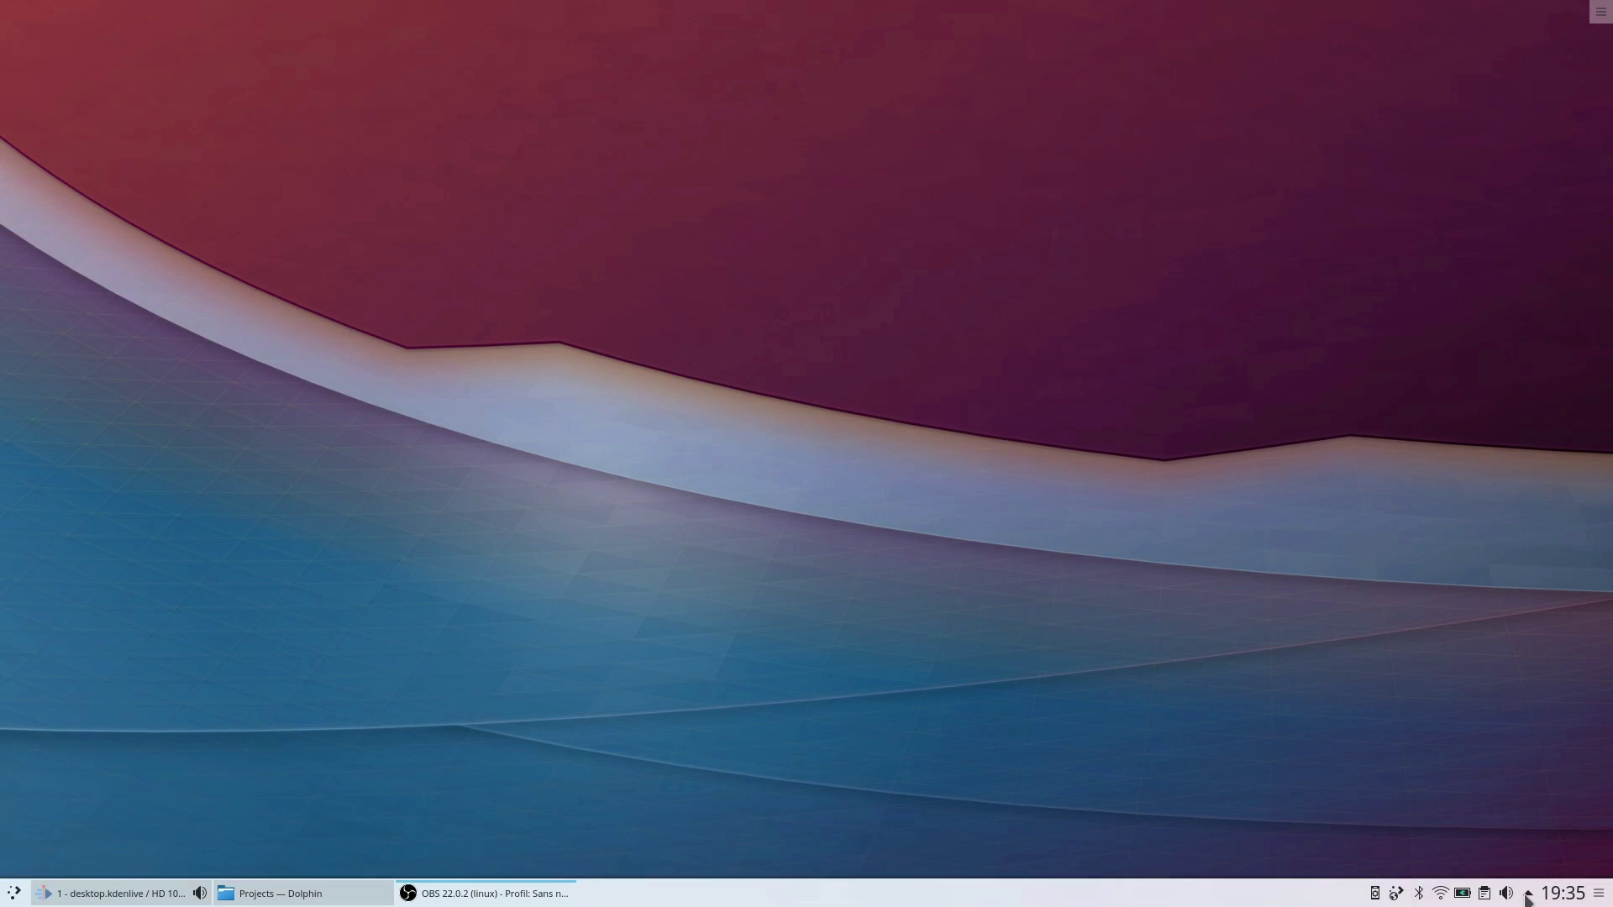
# Enable the Vaults item in the System Tray settings and apply the change
pyautogui.rightClick(1527, 897)
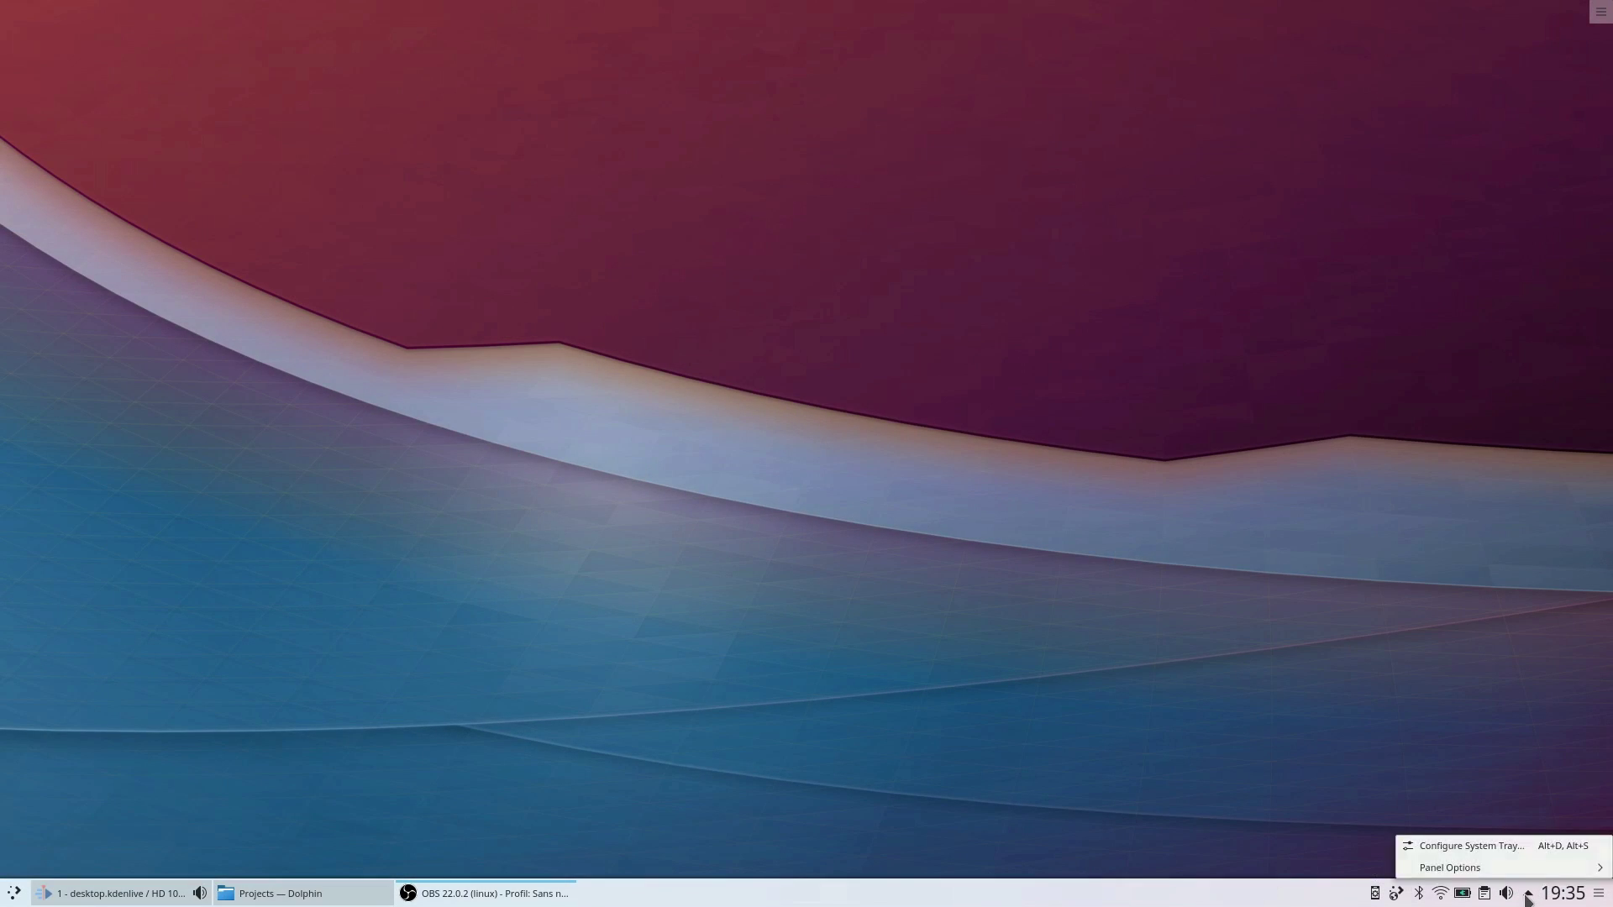
pyautogui.click(1478, 846)
pyautogui.scroll(-3, 919, 492)
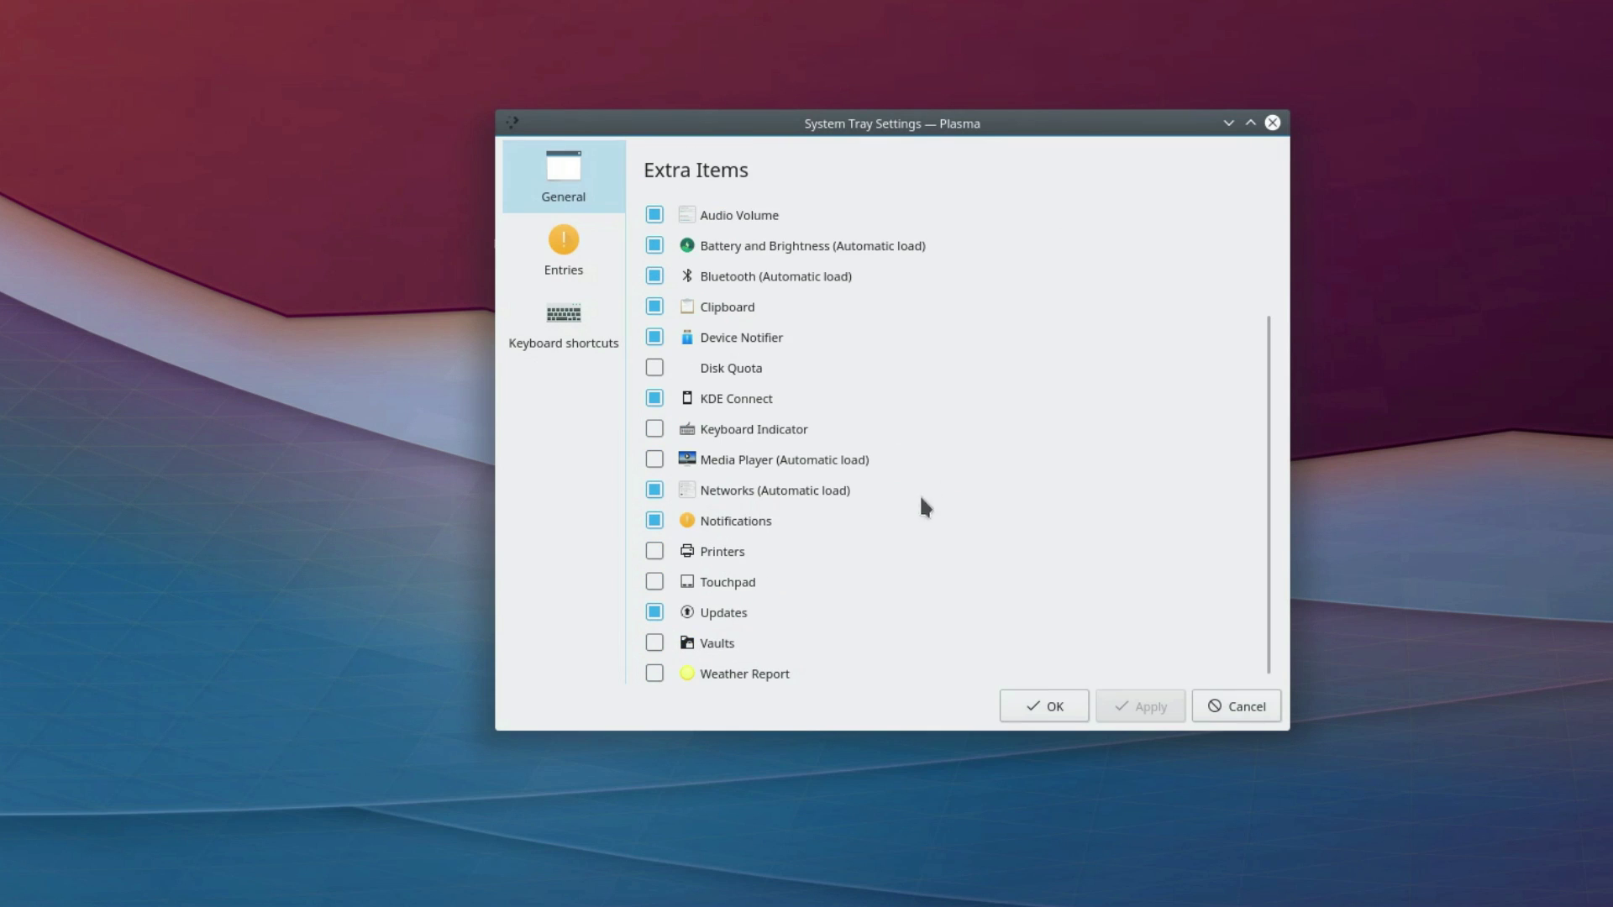
pyautogui.click(655, 645)
pyautogui.click(1144, 714)
pyautogui.click(1044, 711)
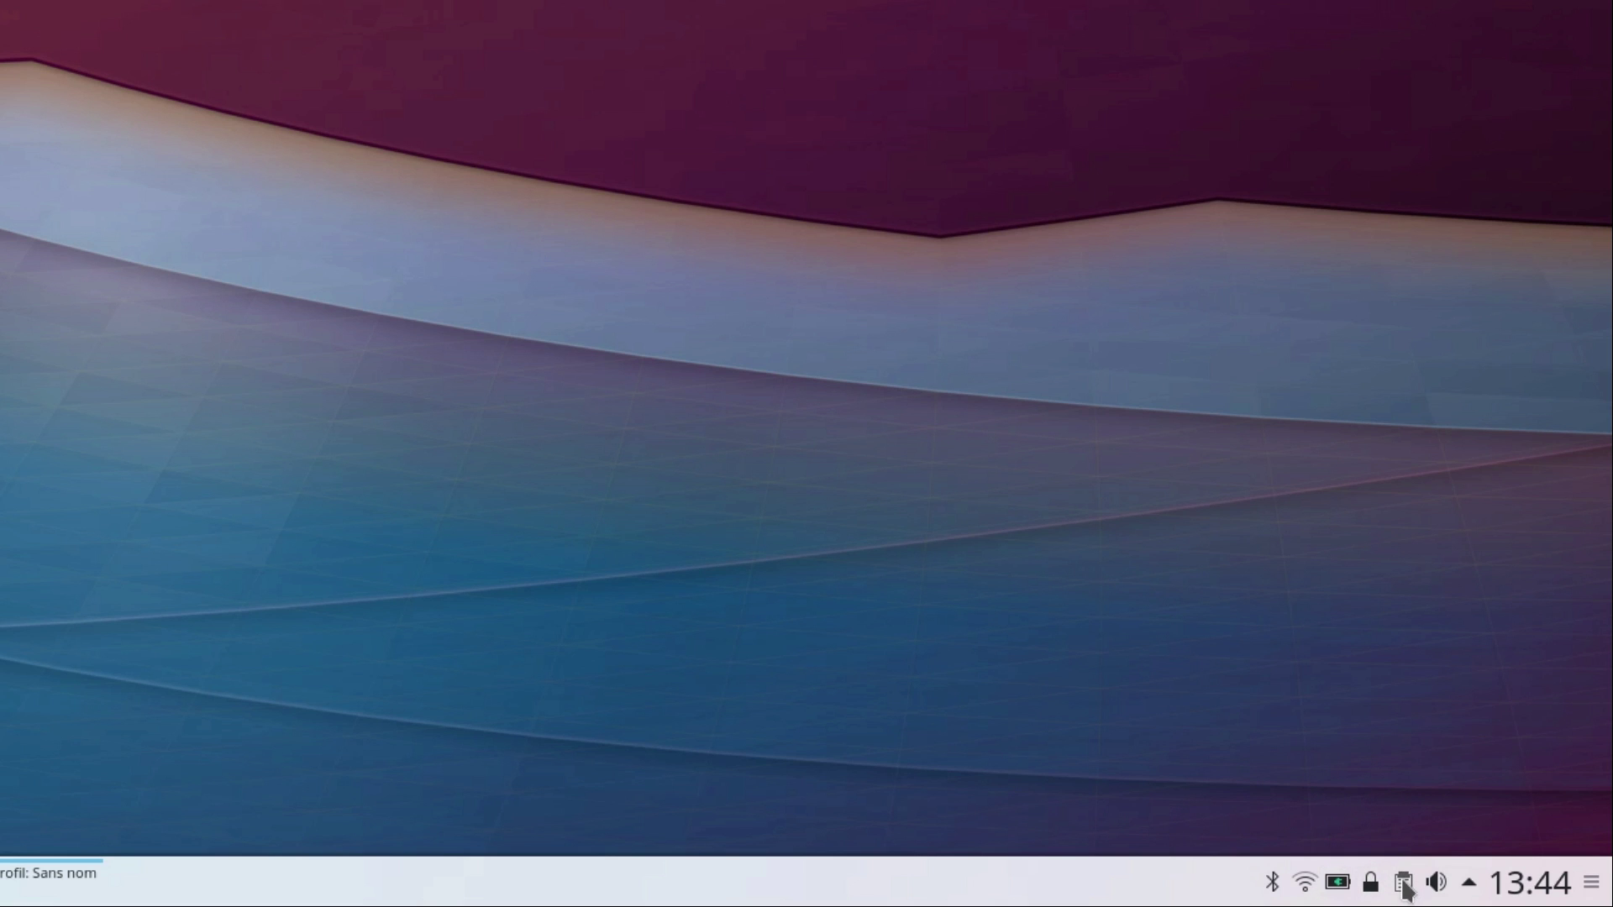
# Filter the clipboard history by 'sudo', then close it
pyautogui.click(1403, 883)
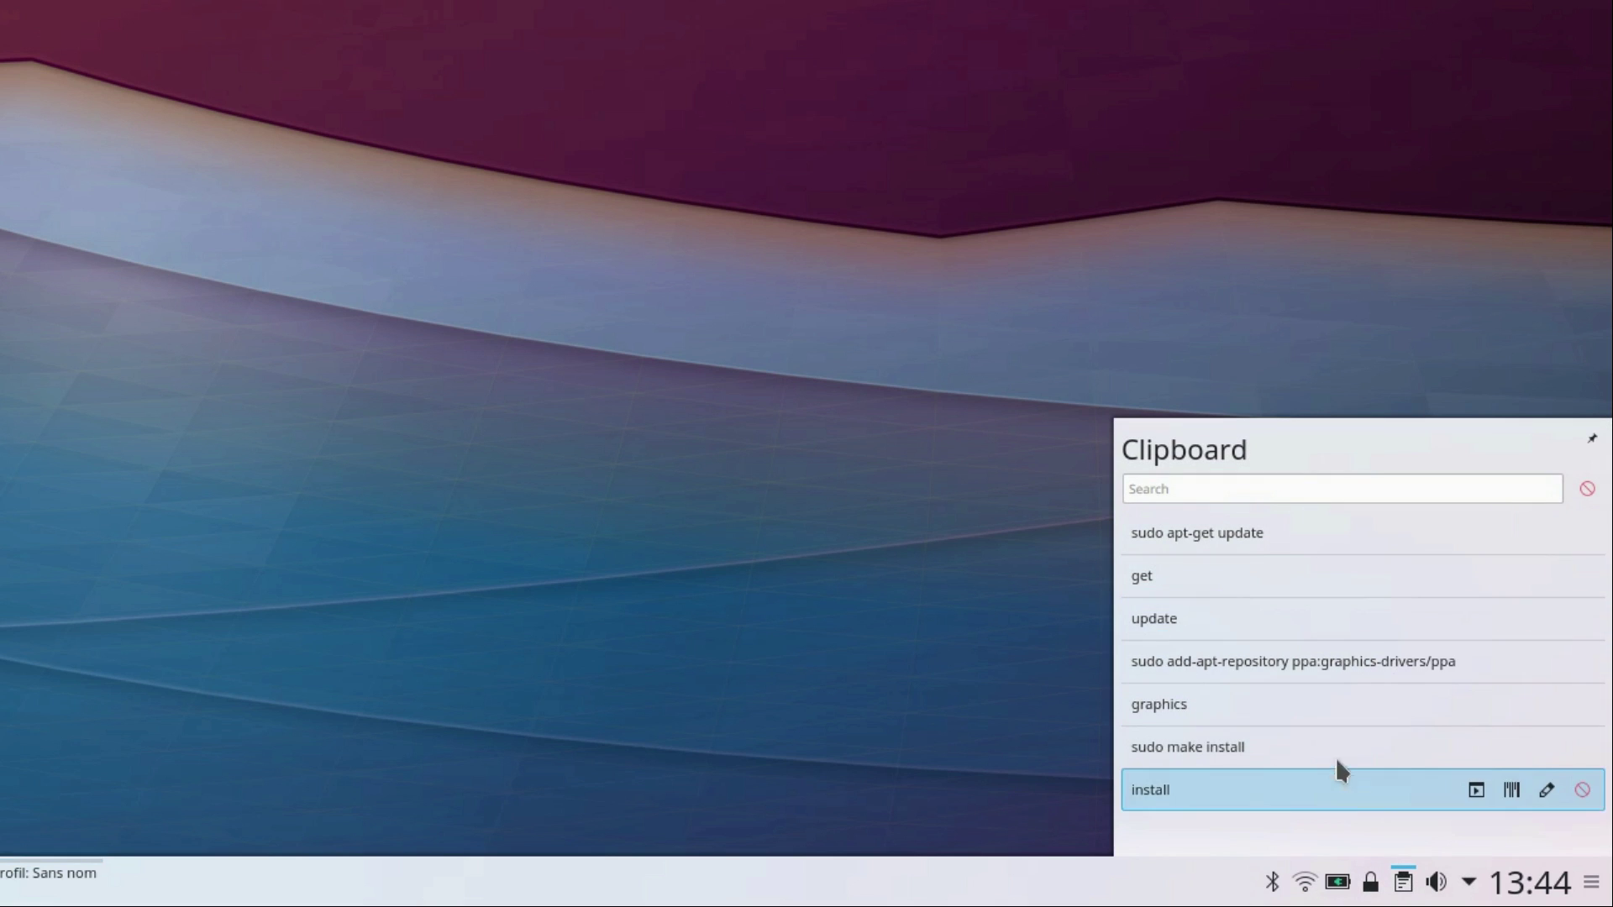
pyautogui.click(1339, 486)
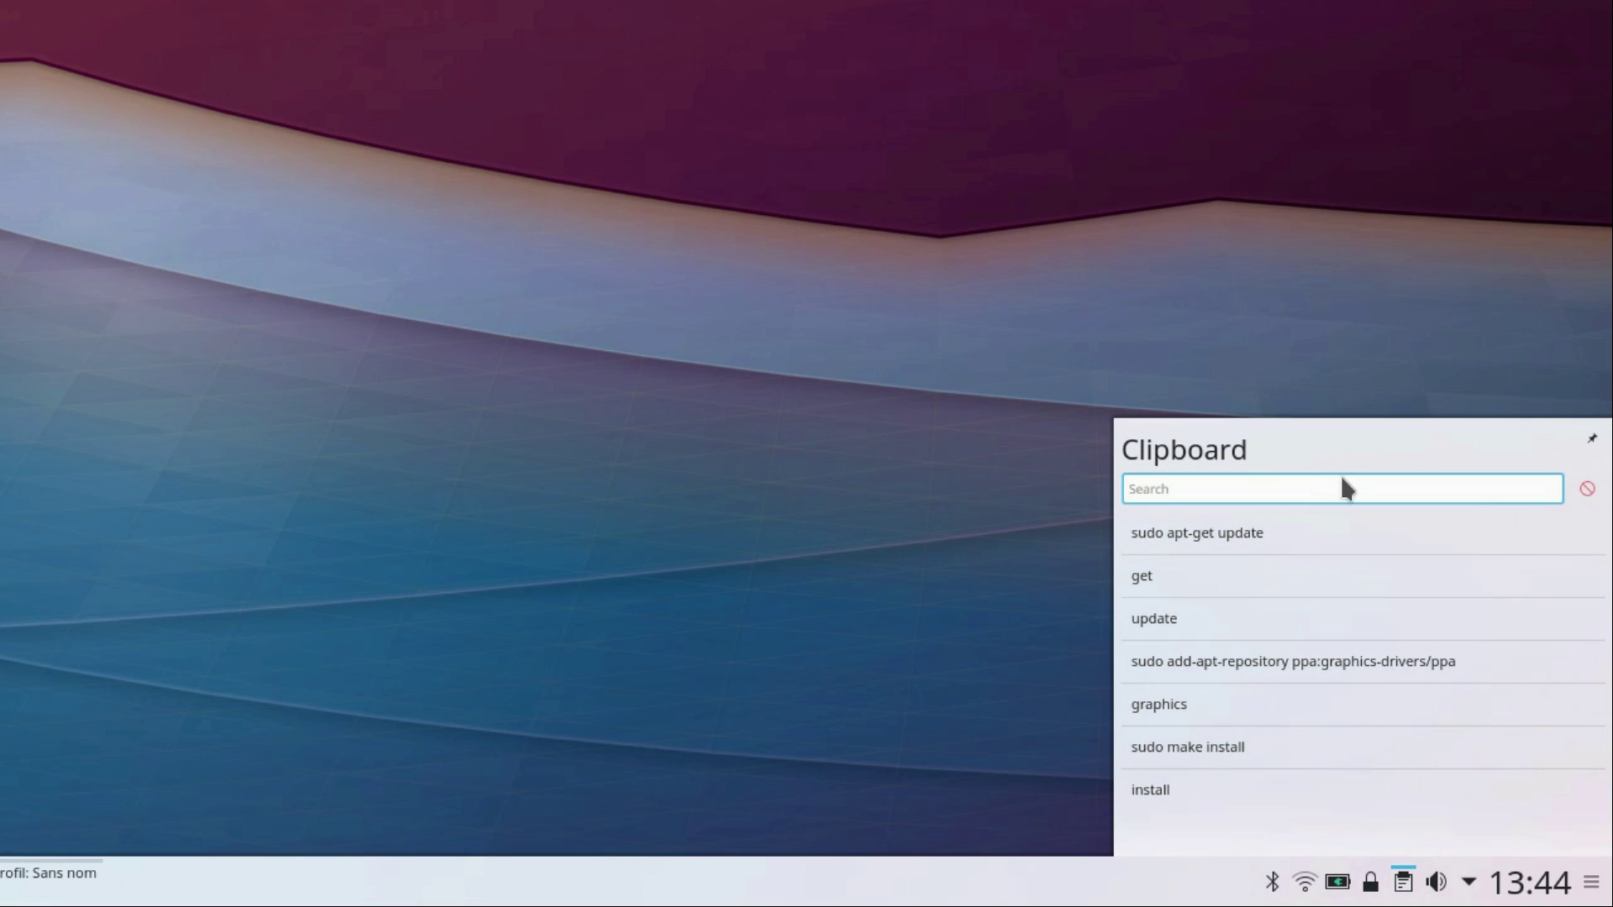
pyautogui.write('sudo')
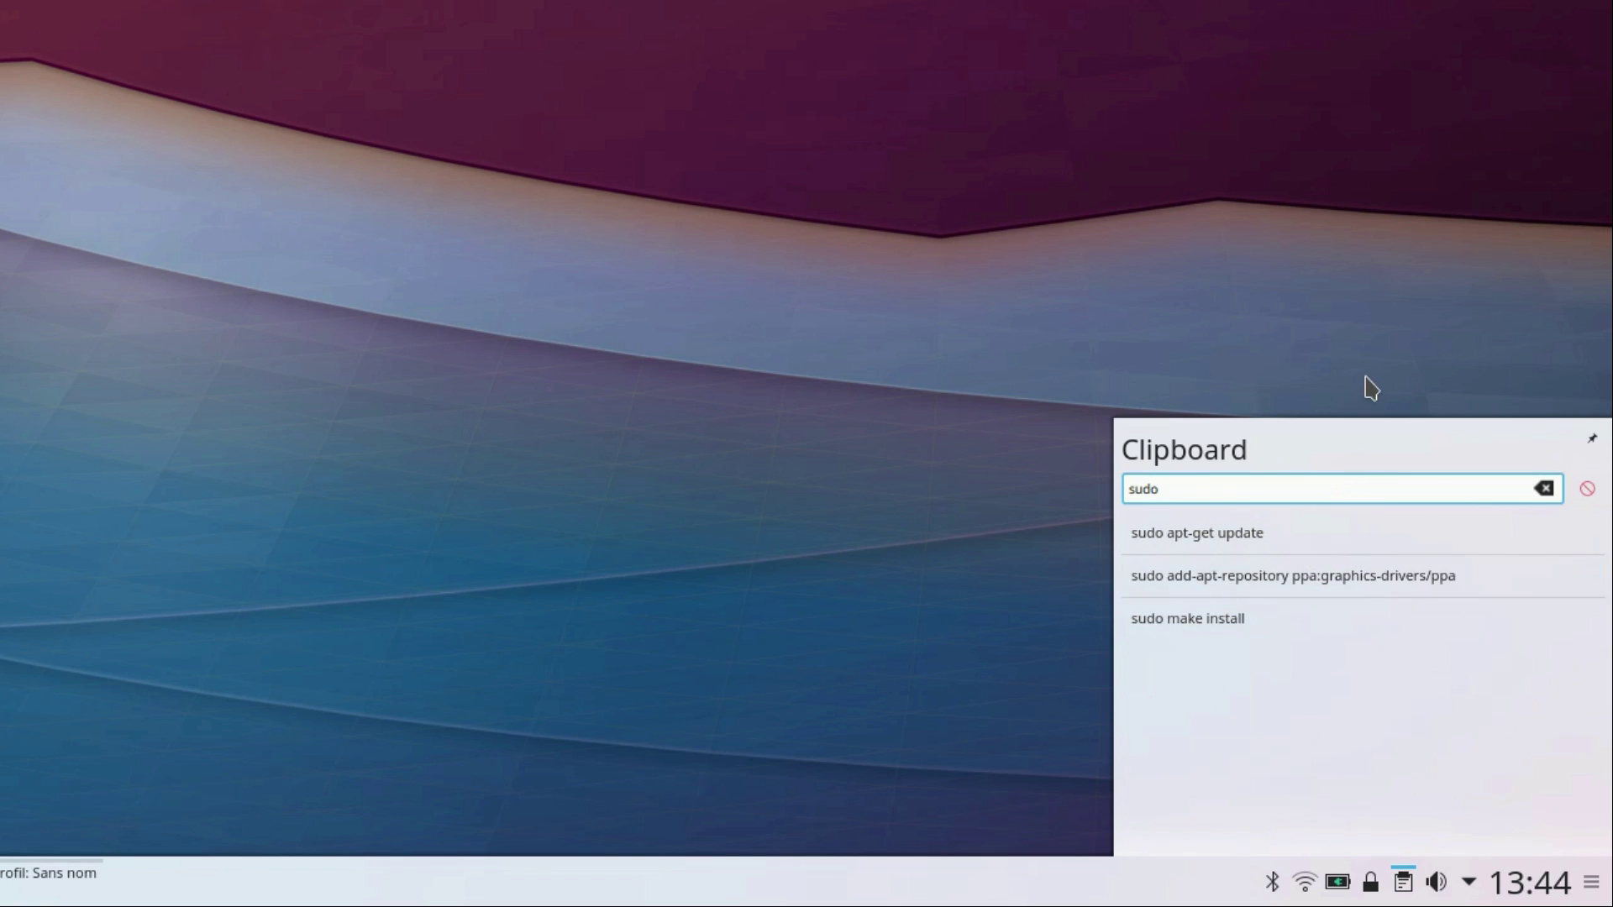
pyautogui.click(1366, 379)
# Open the Audio Volume tray applet and scroll through its devices
pyautogui.click(1438, 882)
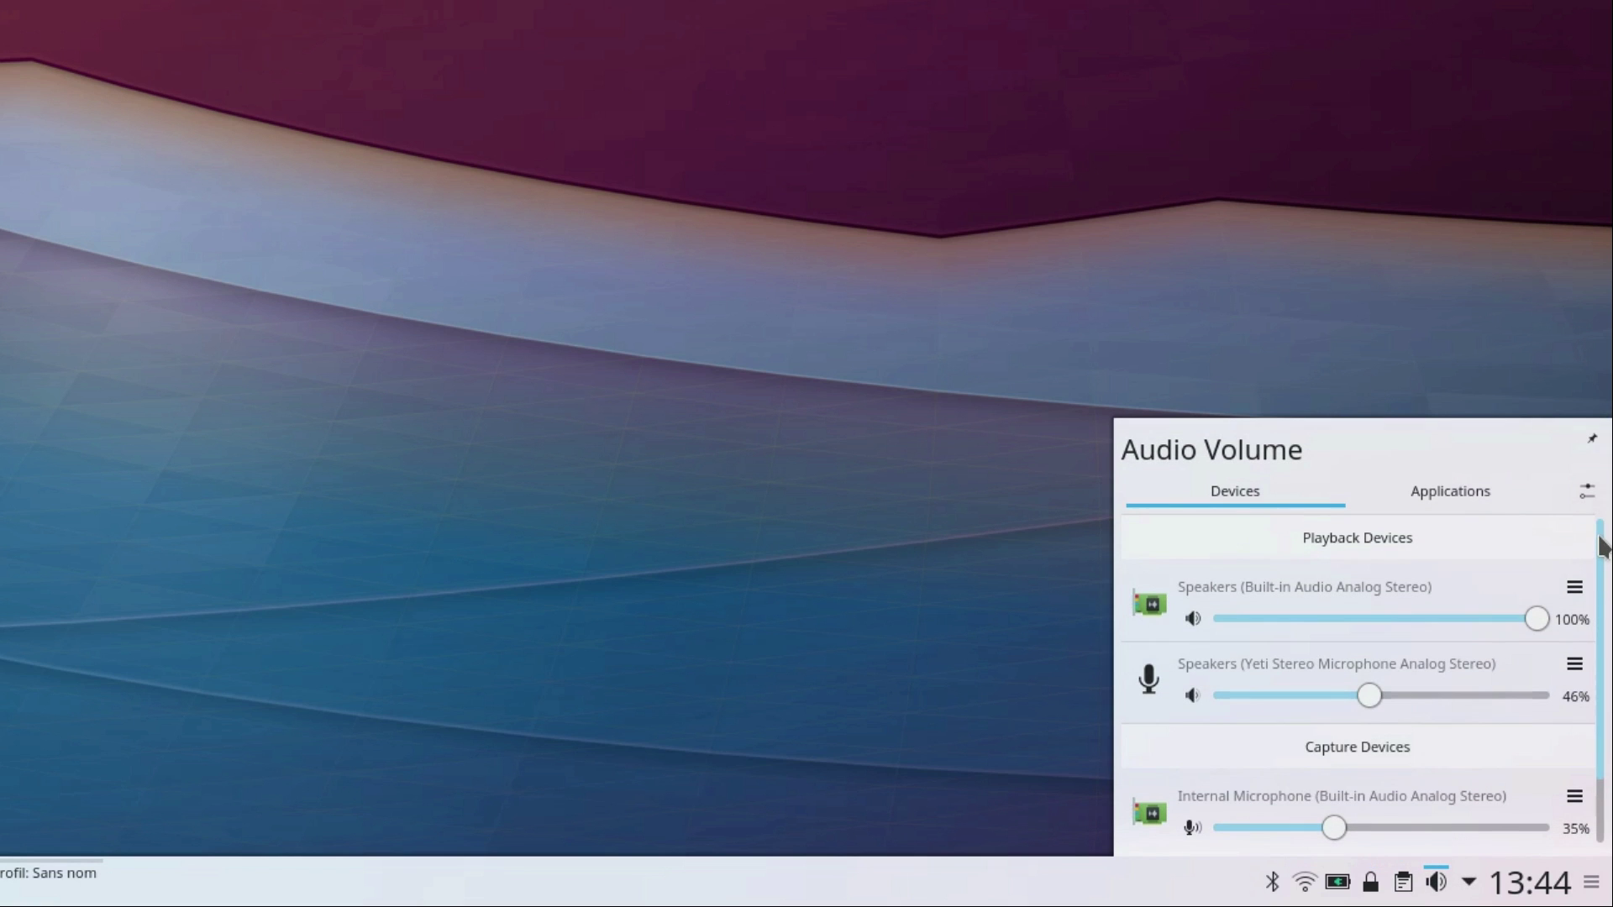
pyautogui.scroll(-1, 1603, 546)
pyautogui.scroll(1, 1606, 646)
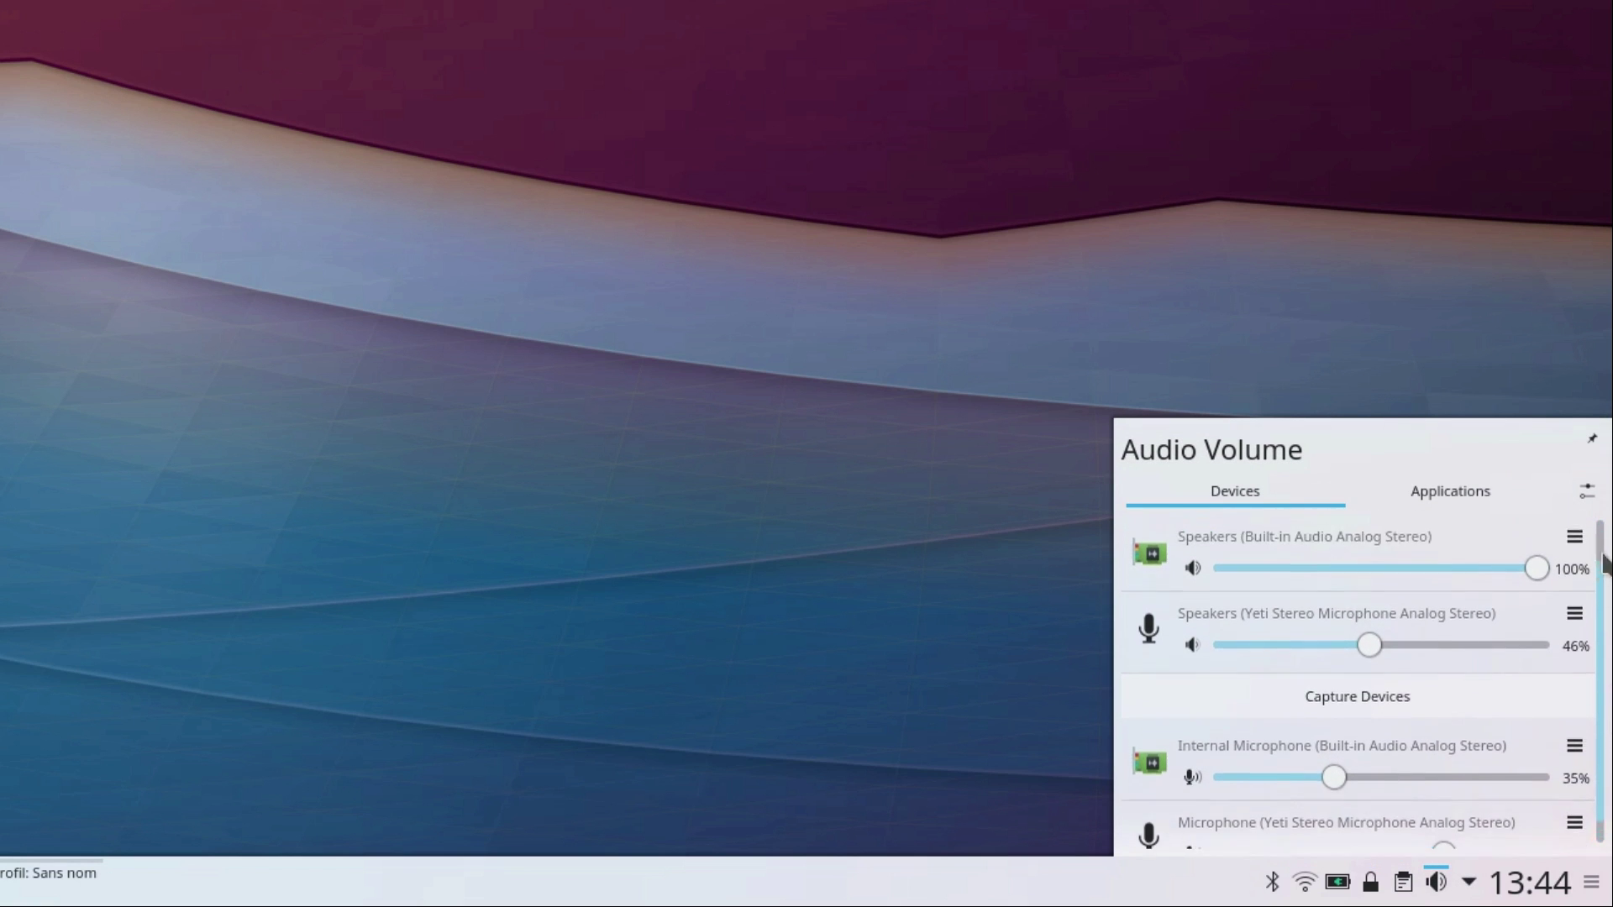
# Show per-application audio streams, then open the Add Widgets explorer from the desktop toolbox
pyautogui.click(1428, 484)
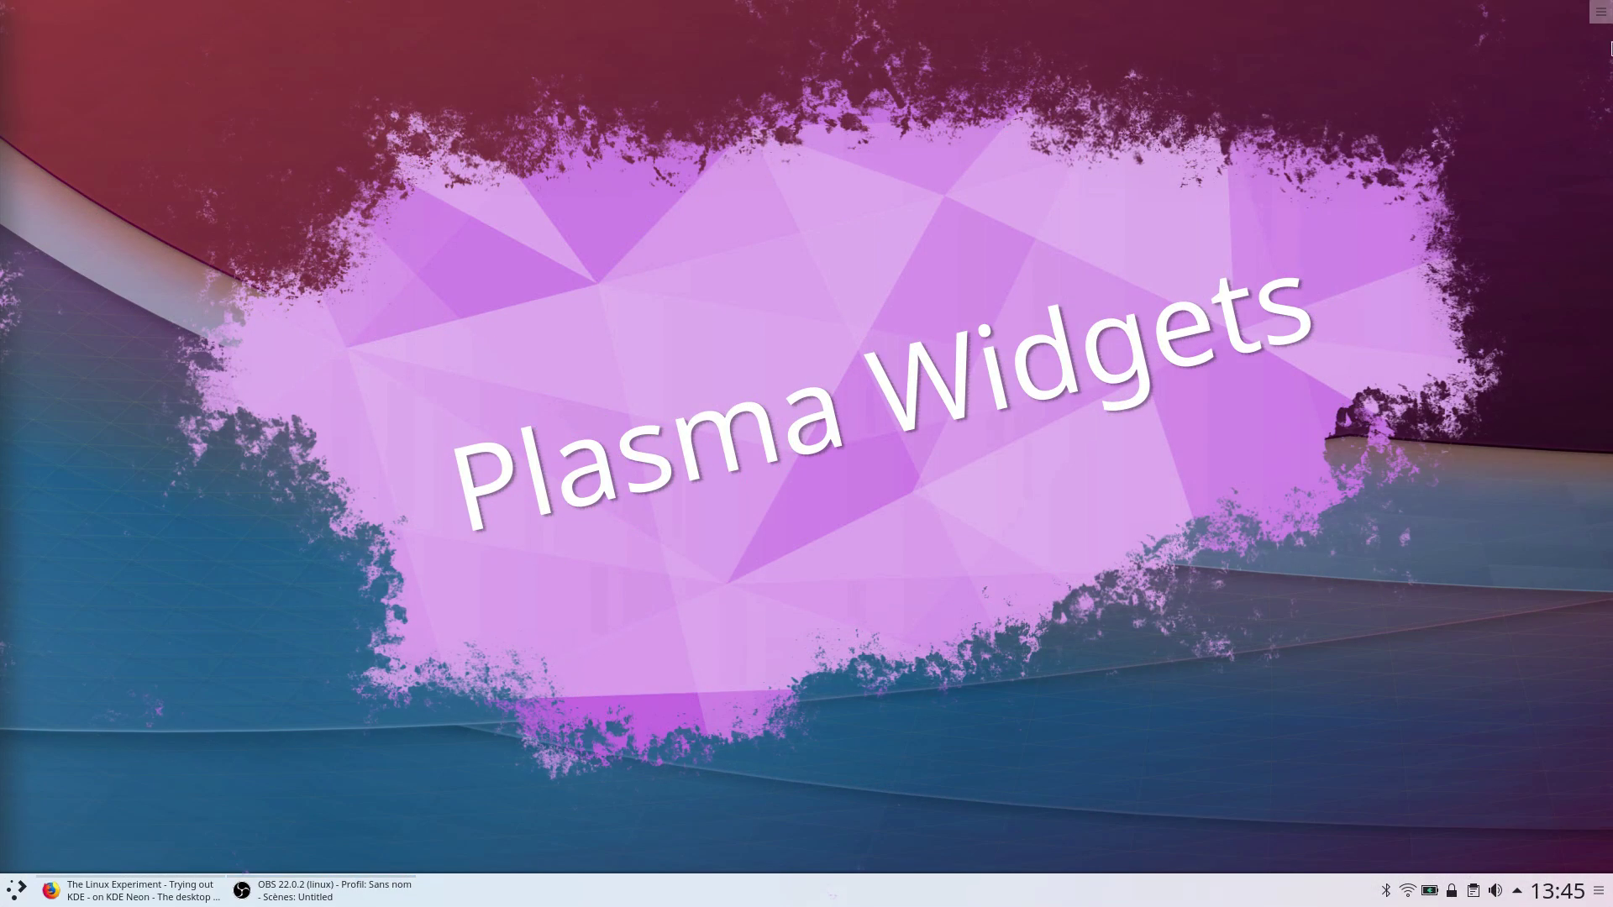
pyautogui.click(1600, 12)
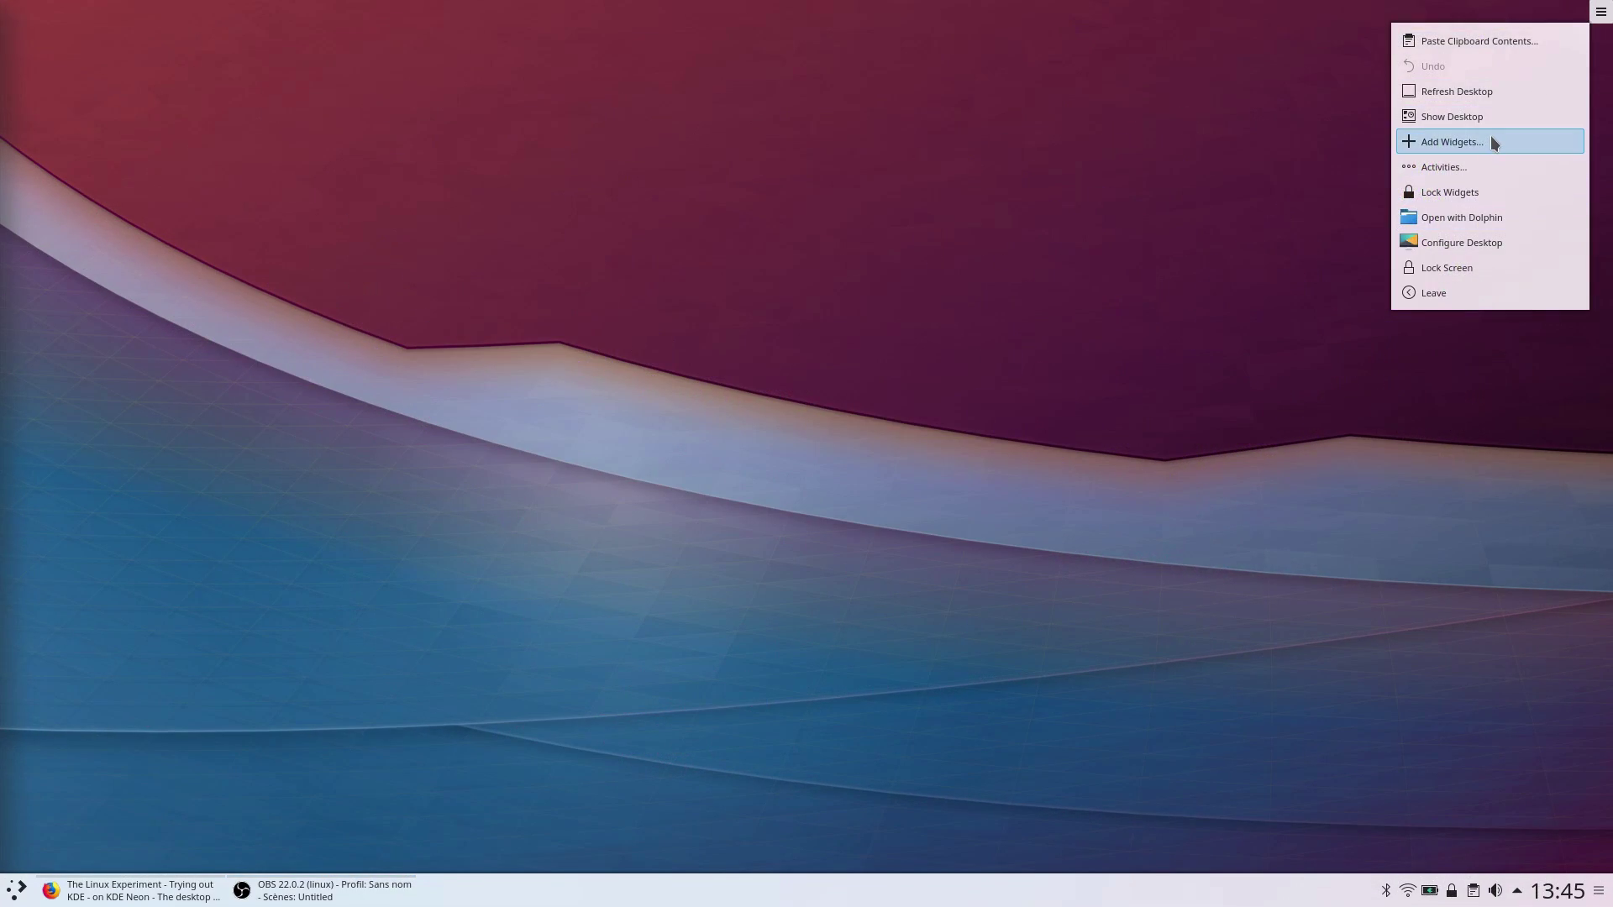
pyautogui.click(1490, 139)
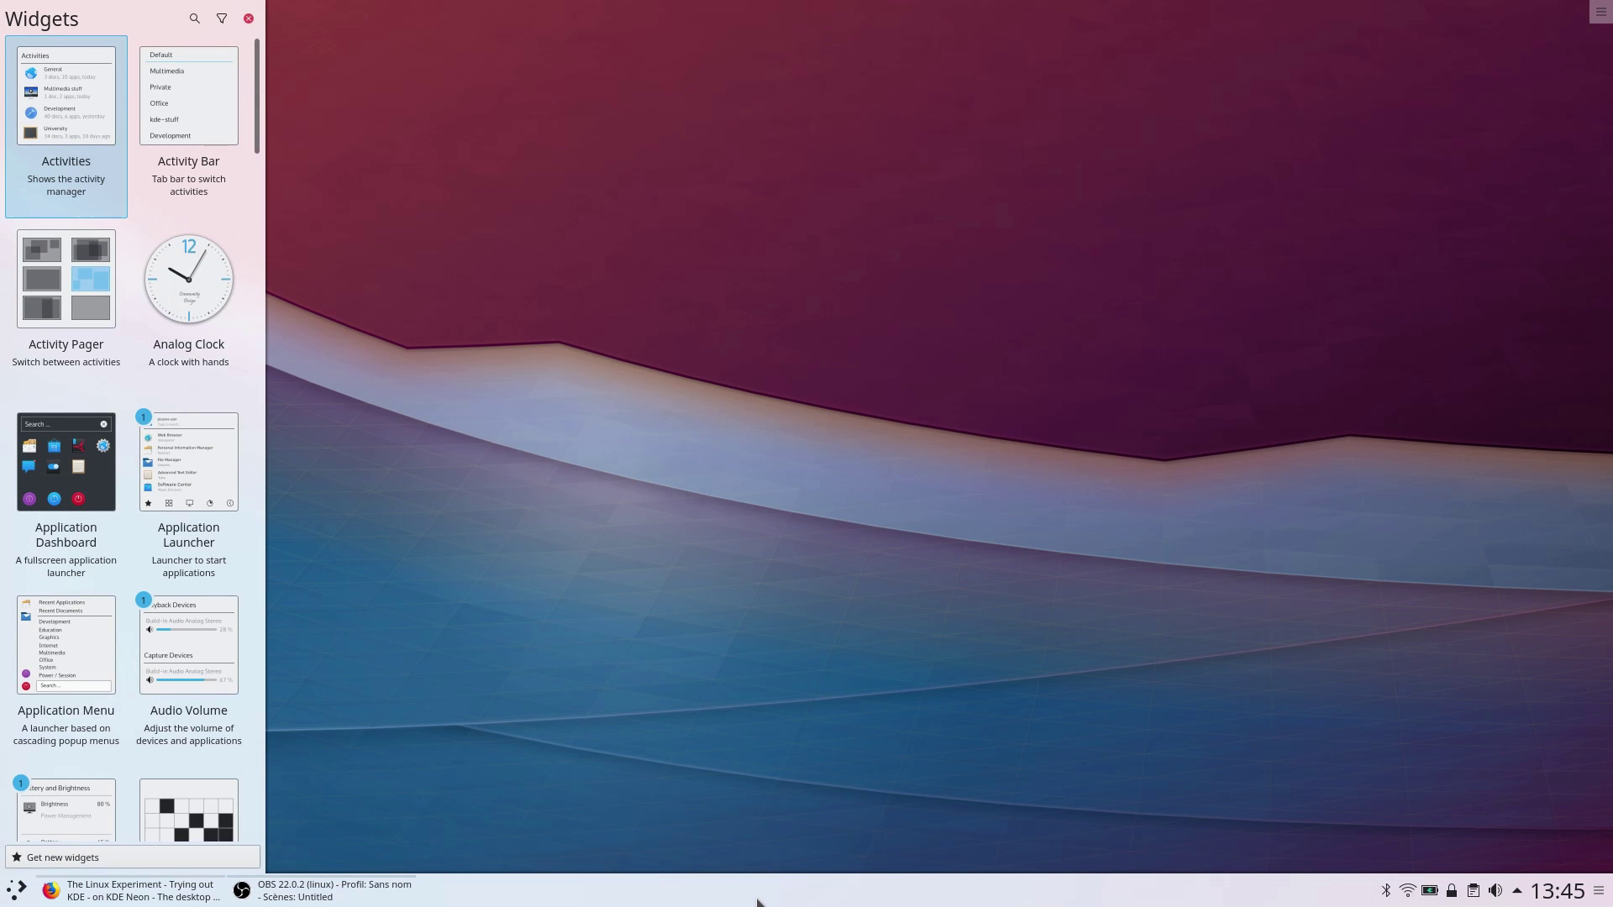
# View the Firefox taskbar entry's window actions, then dismiss them
pyautogui.rightClick(120, 894)
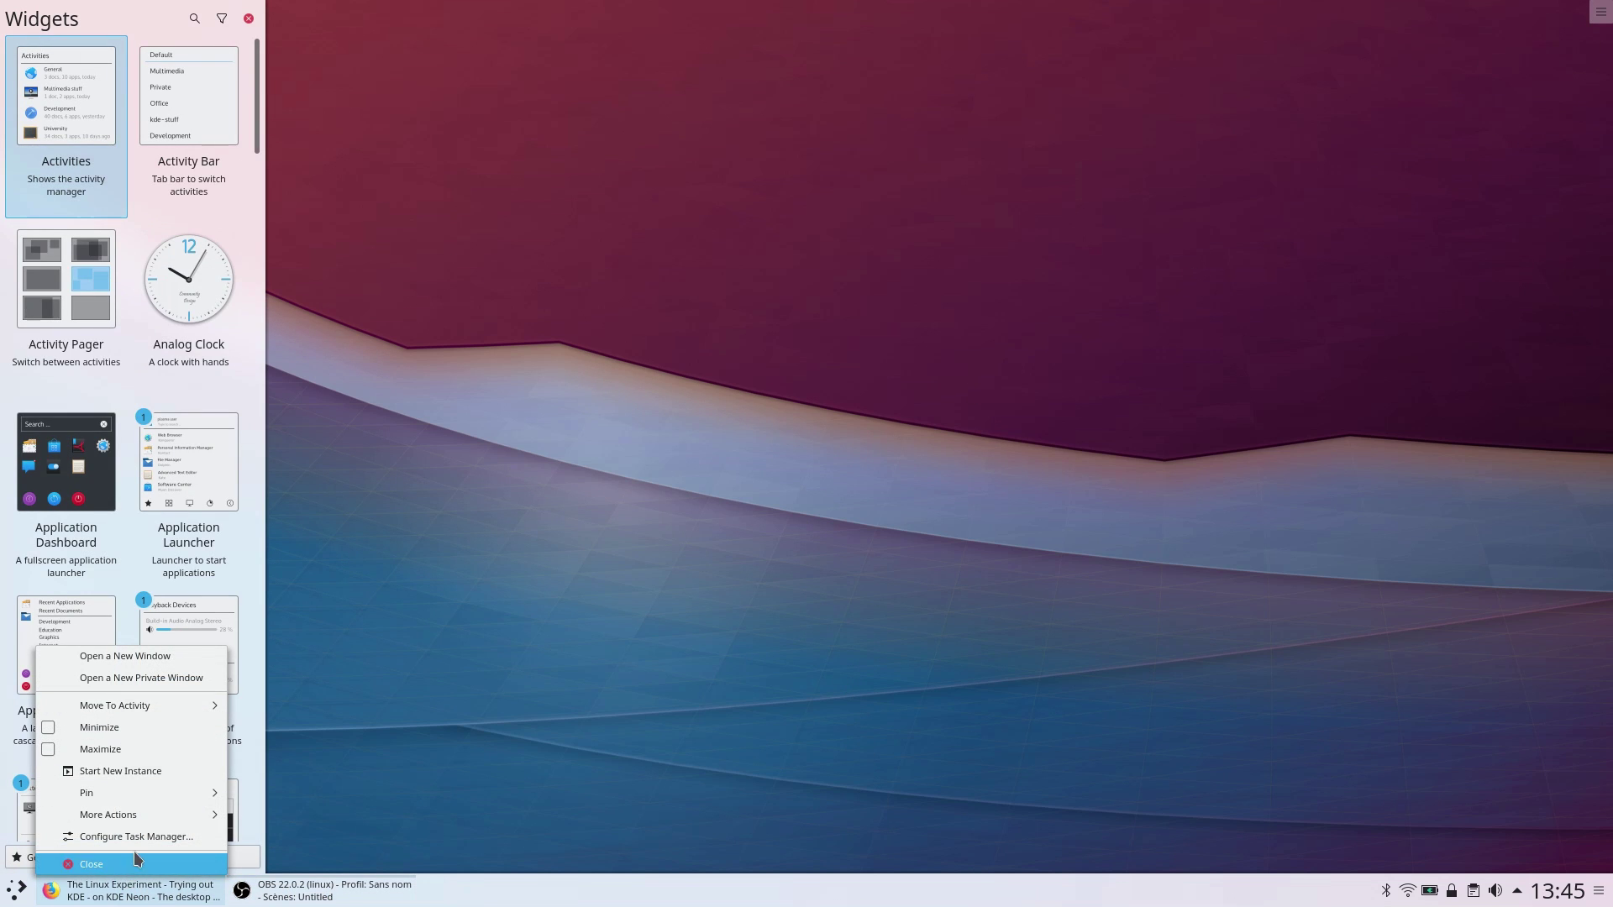
pyautogui.click(280, 212)
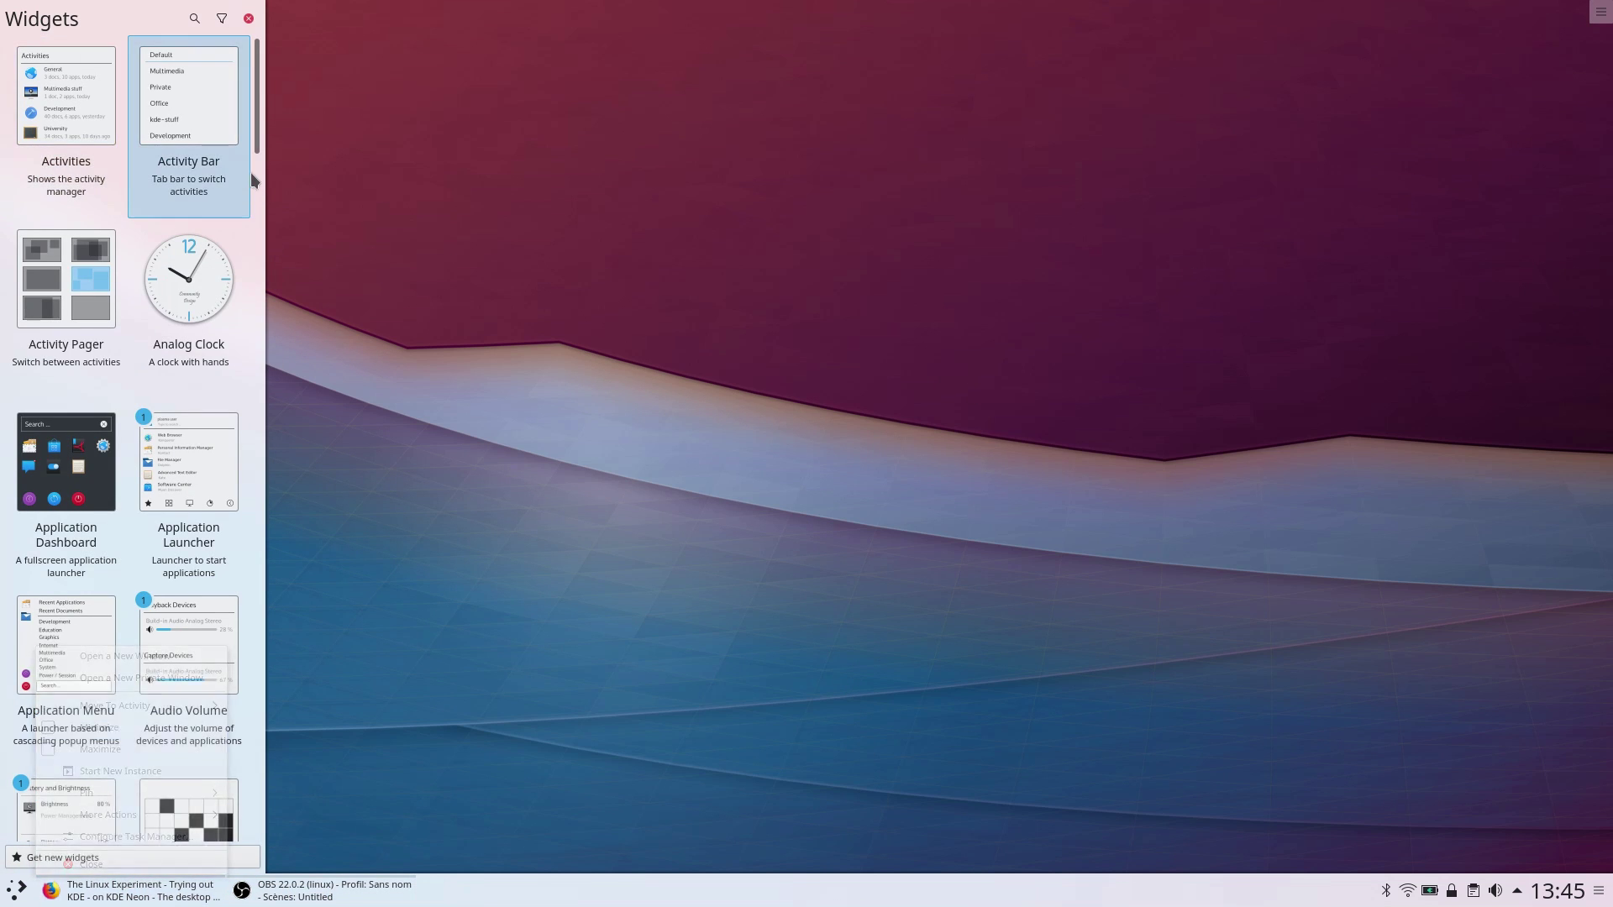
pyautogui.moveTo(259, 97); pyautogui.dragTo(288, 144)
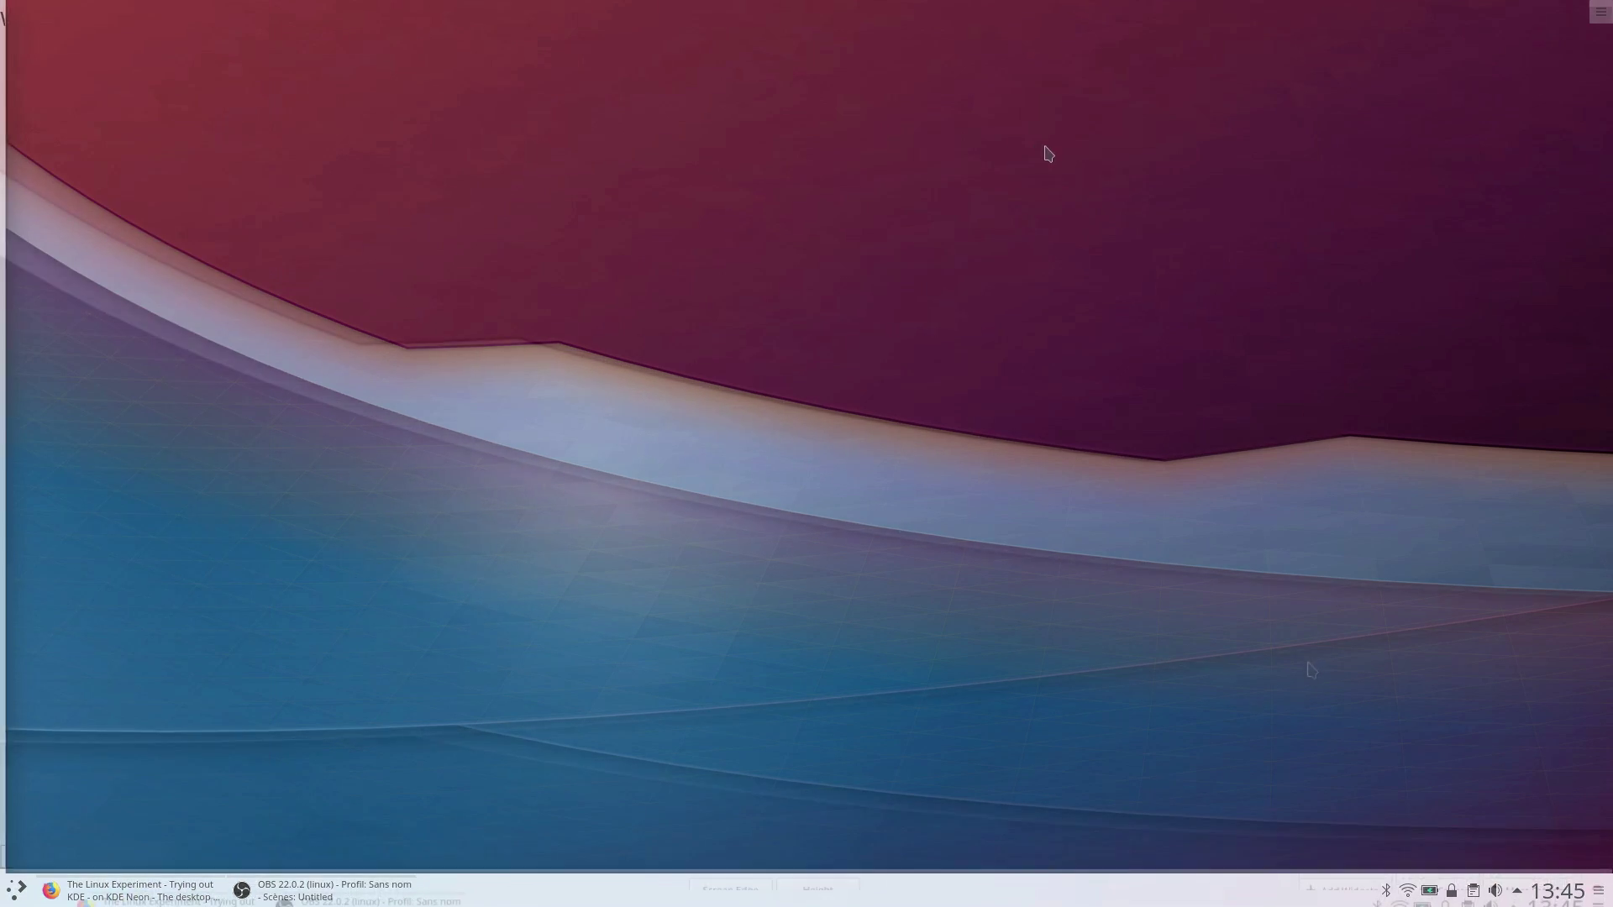
# Browse the desktop context menu's Add Panel submenu, then reopen the desktop options menu
pyautogui.rightClick(1301, 352)
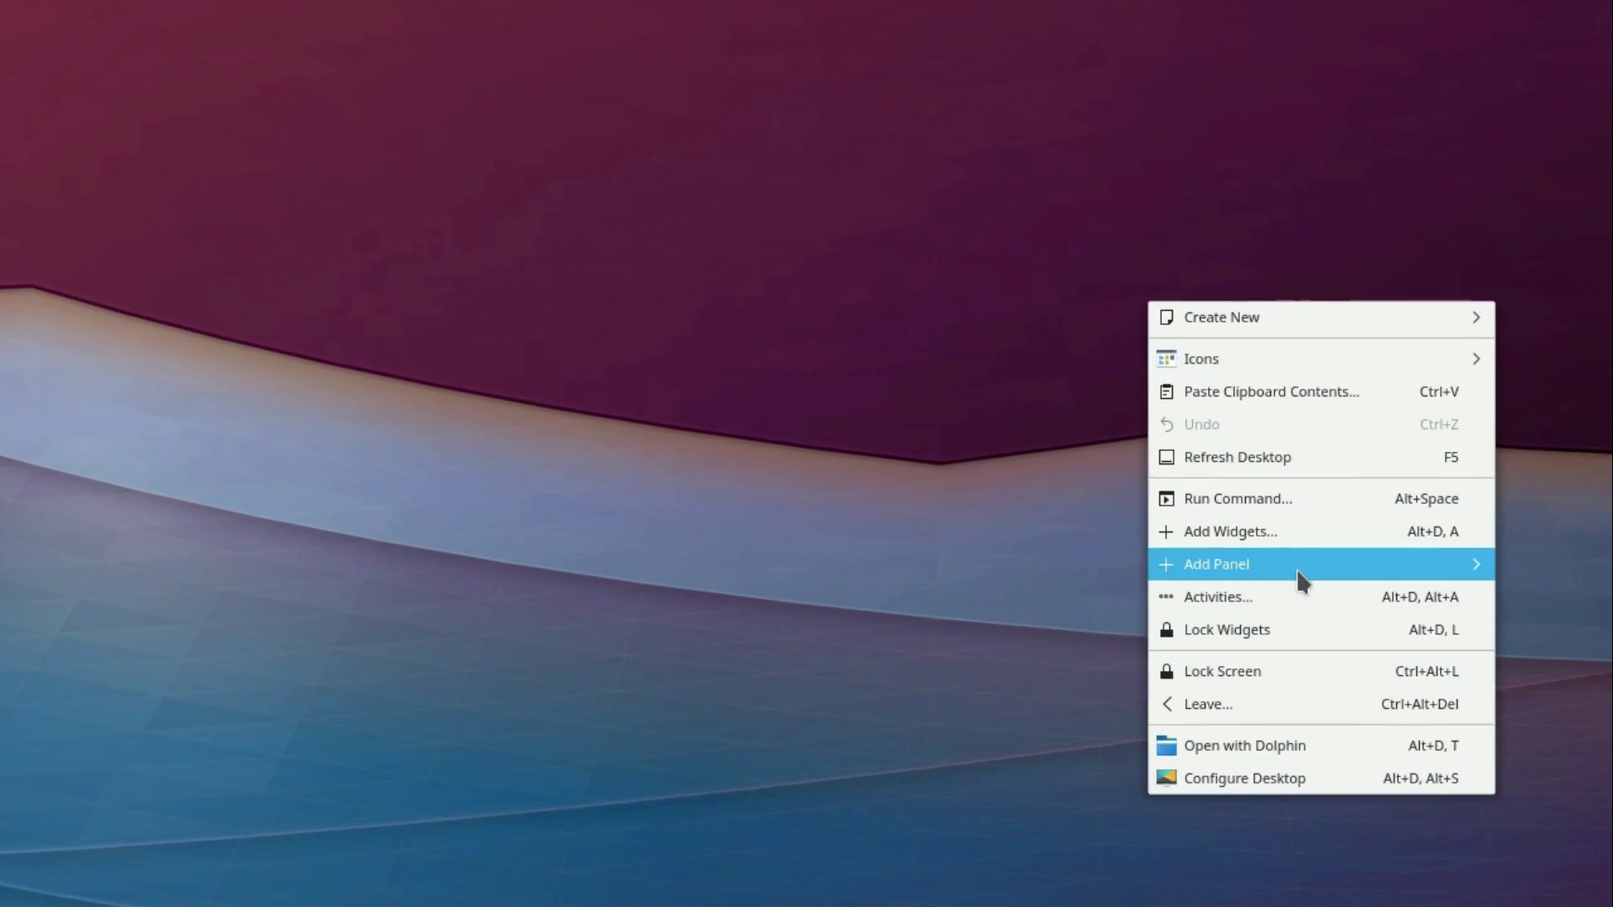
pyautogui.moveTo(1297, 568)
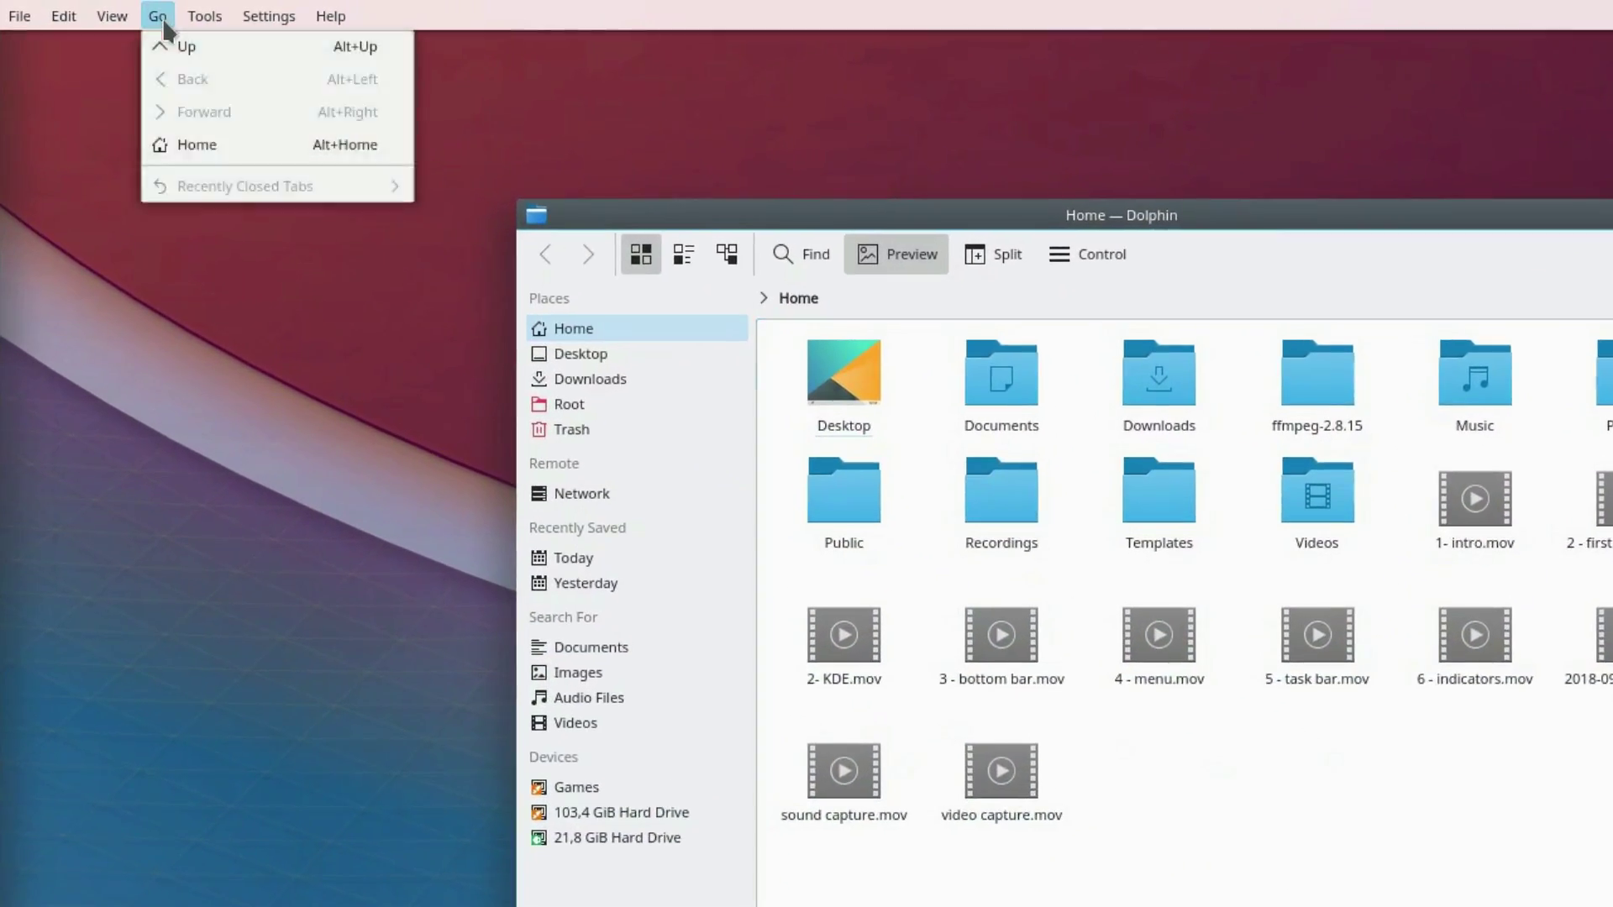
pyautogui.click(1601, 15)
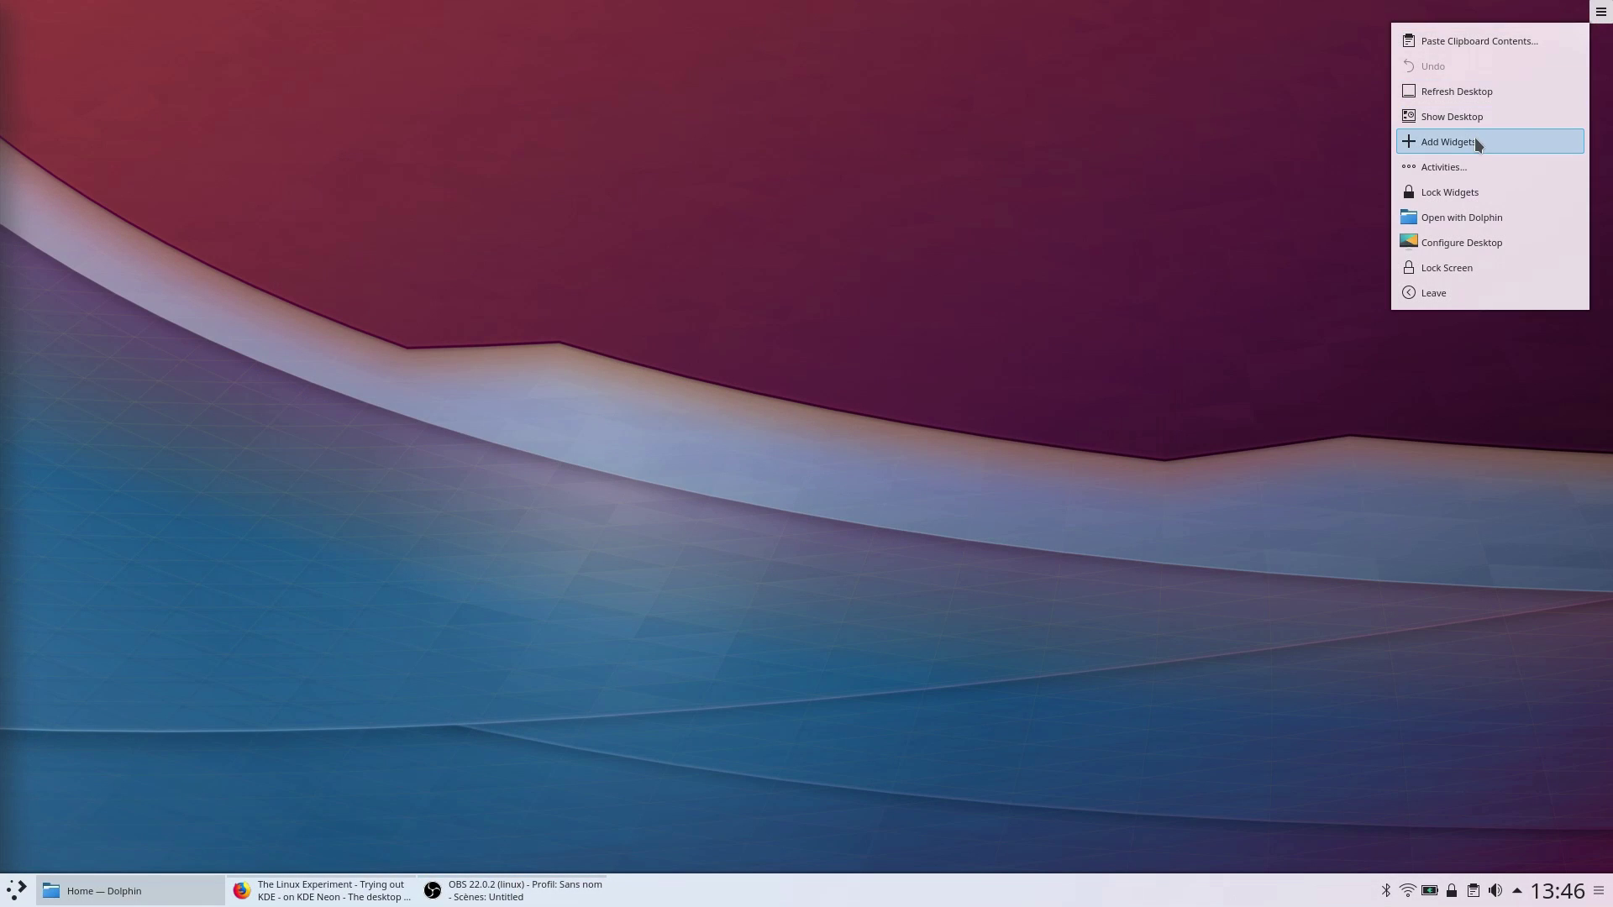
# Drop an Analog Clock widget on the desktop, drag it top-right, then remove it
pyautogui.click(1474, 138)
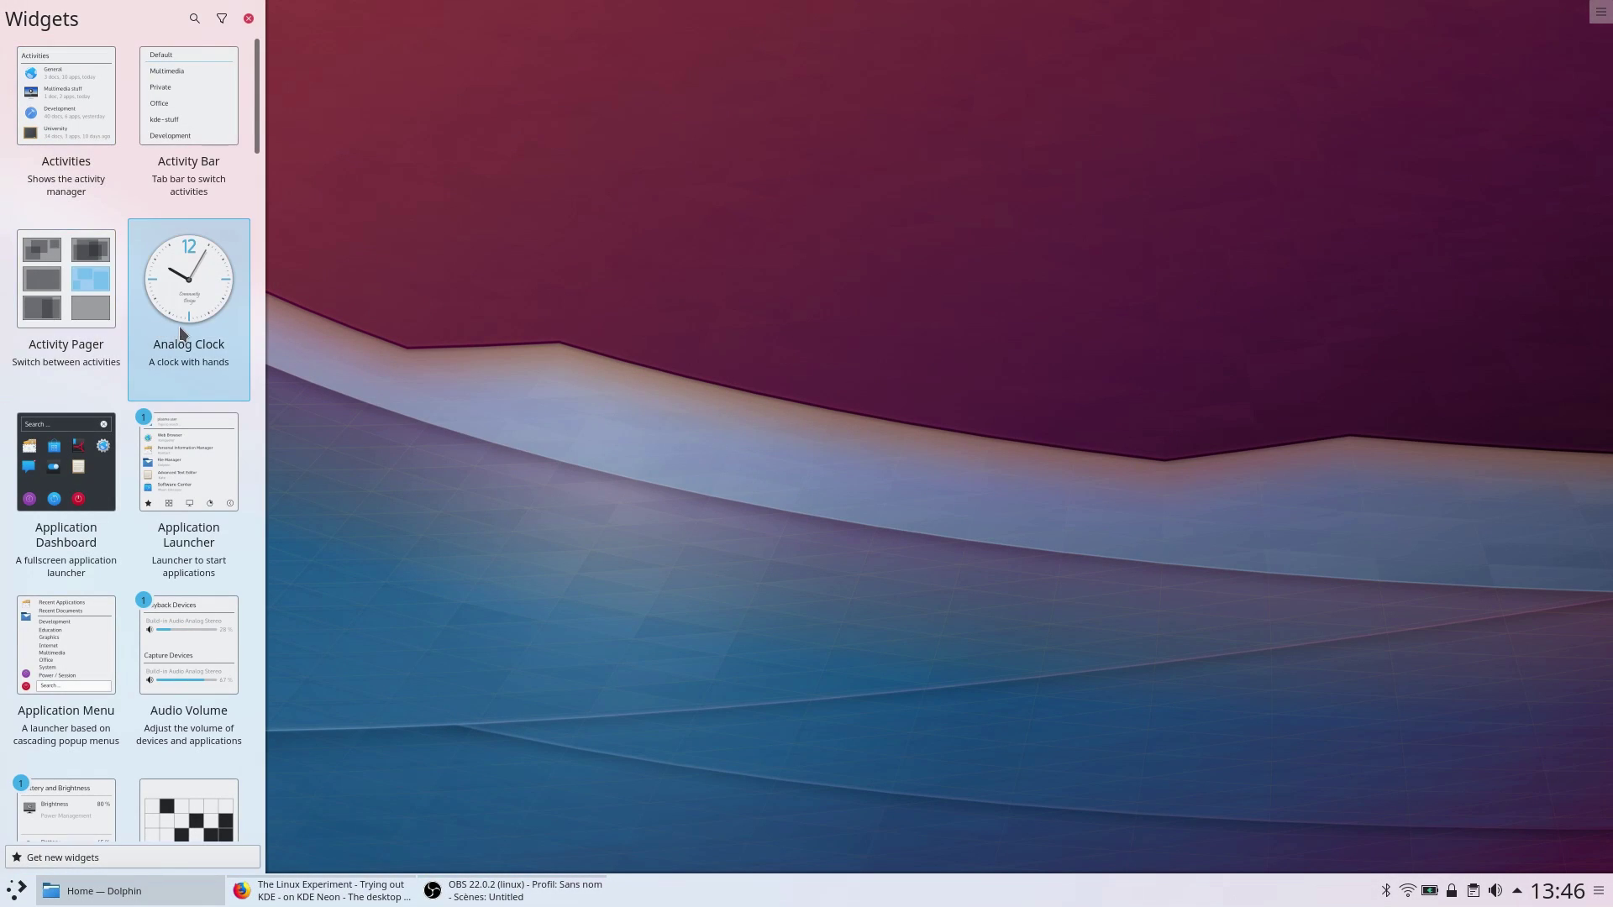
pyautogui.moveTo(179, 323); pyautogui.dragTo(845, 294)
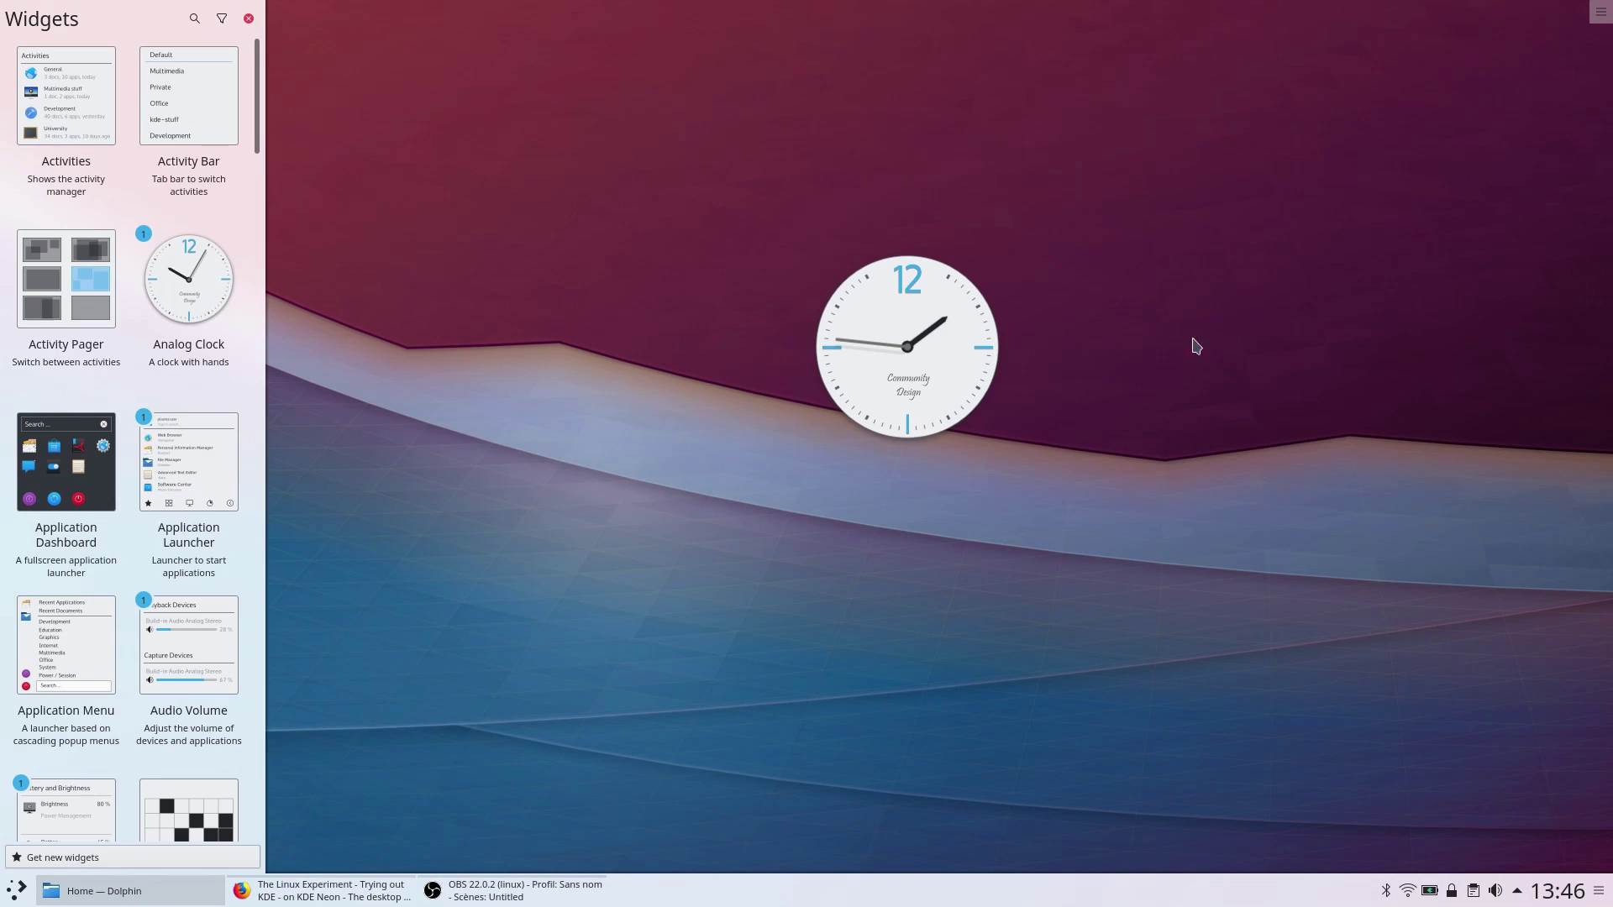
pyautogui.click(1600, 15)
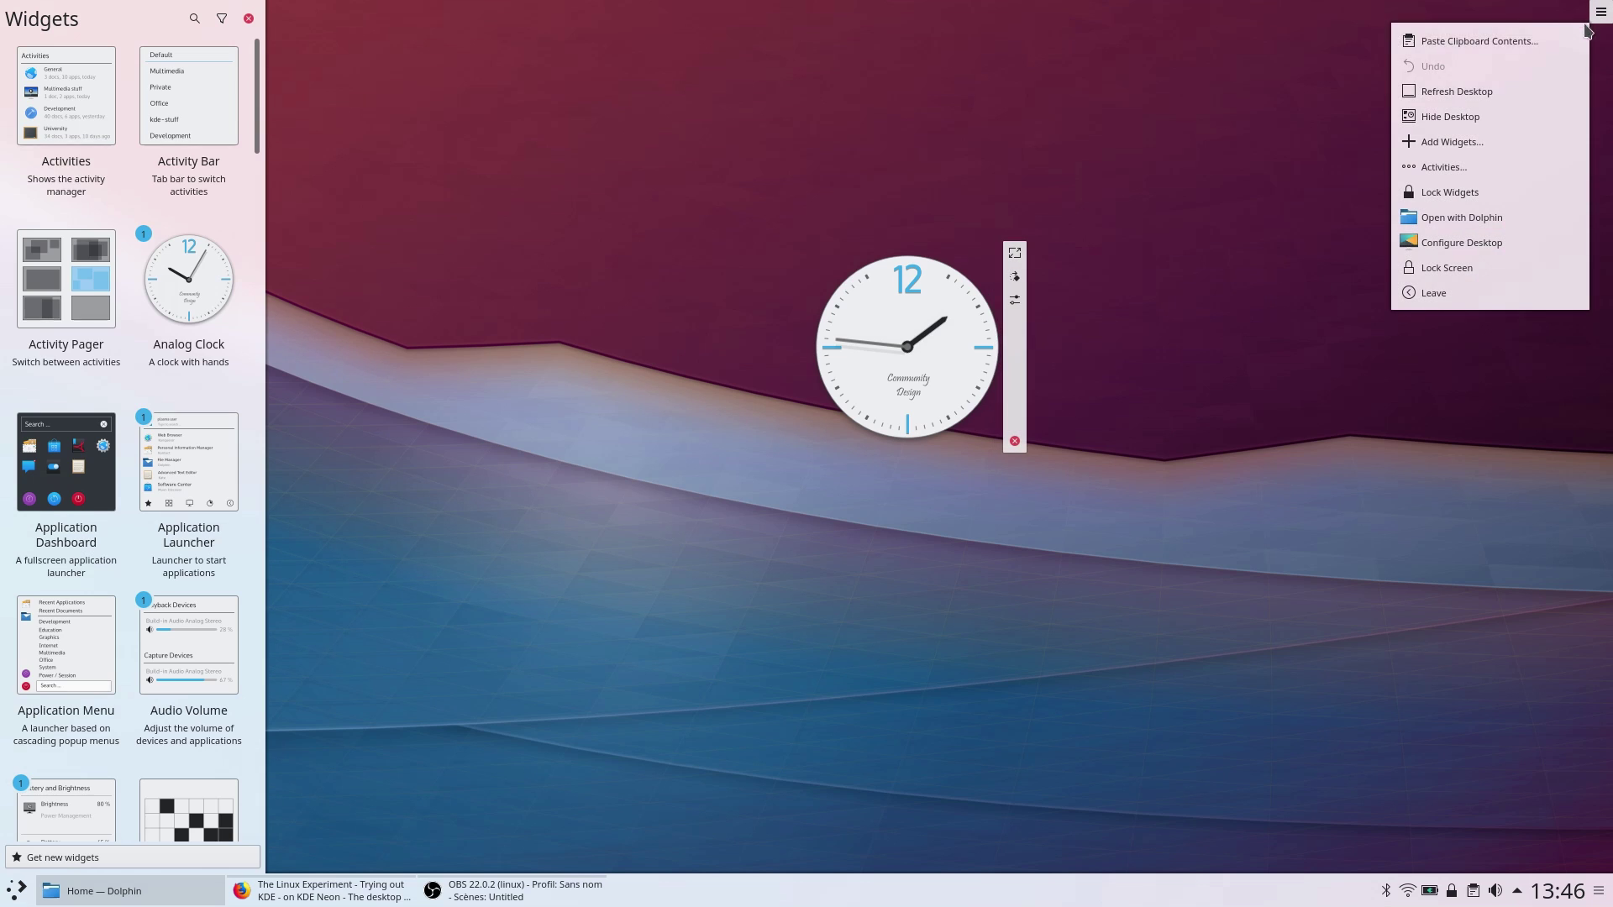
pyautogui.click(1012, 350)
pyautogui.moveTo(1012, 350); pyautogui.dragTo(1584, 133)
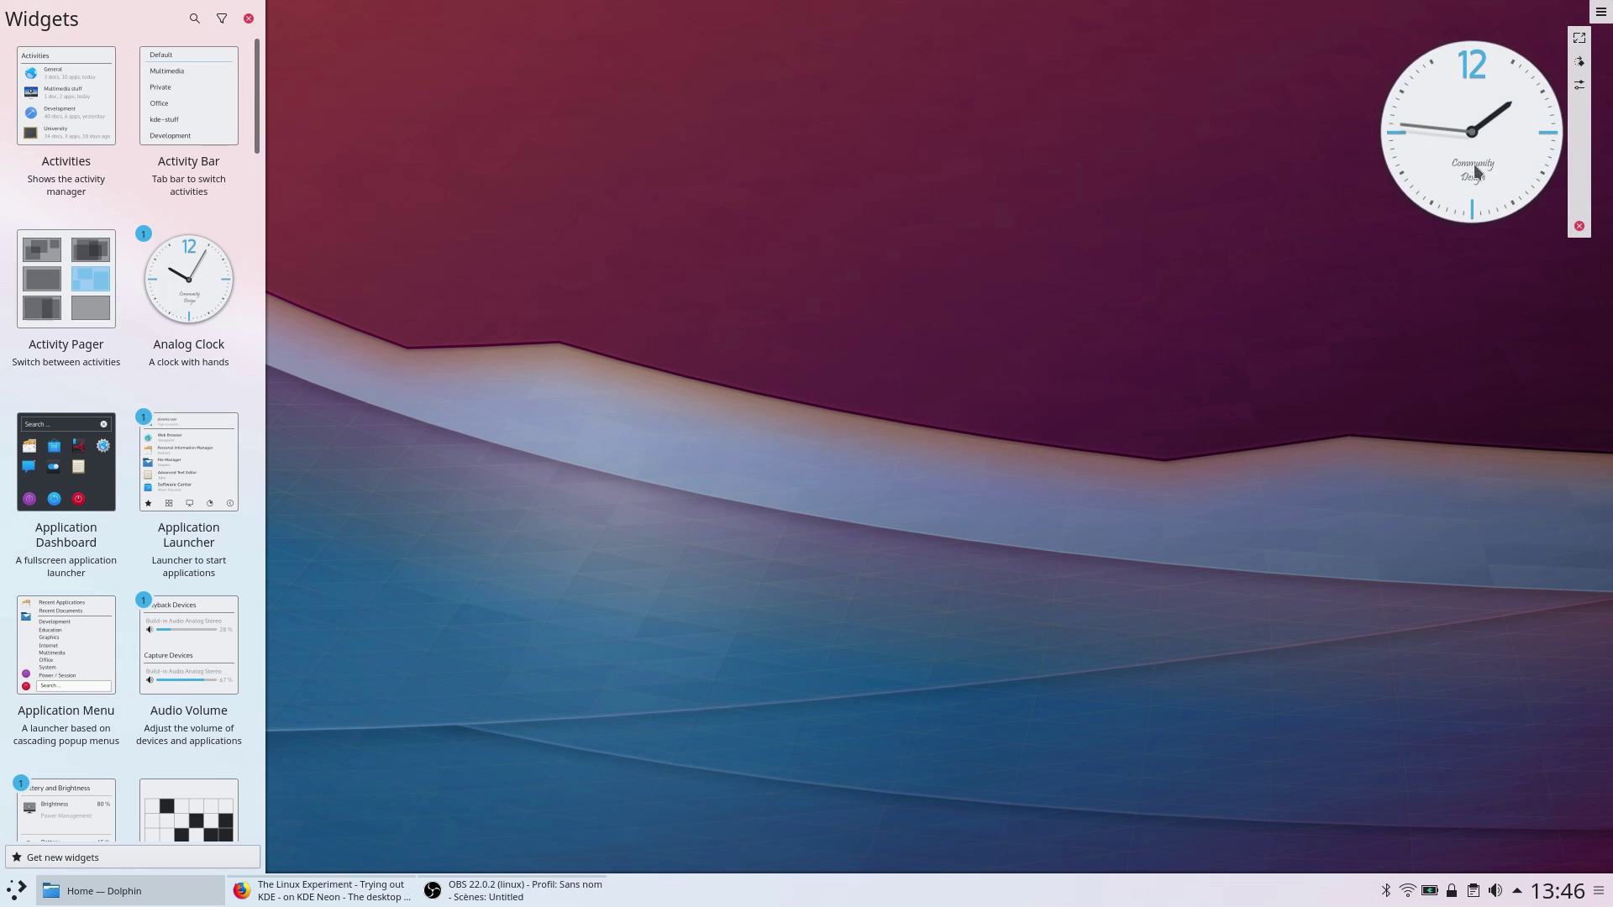
pyautogui.click(1579, 226)
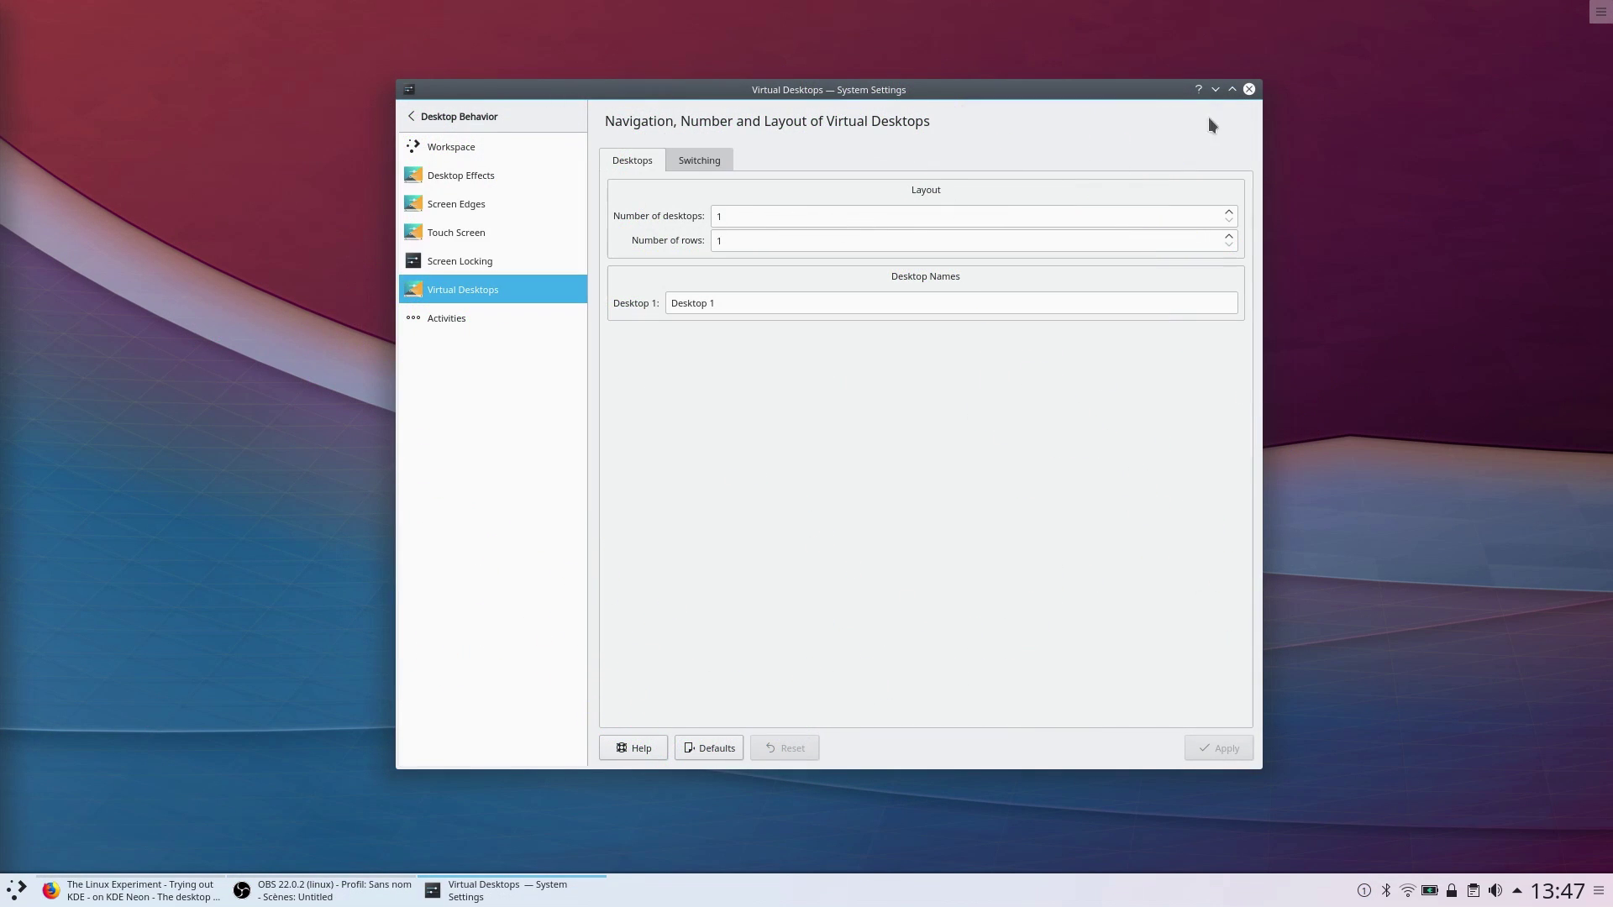
# Close the Virtual Desktops settings window and switch to the Widget Hell activity
pyautogui.click(1250, 89)
pyautogui.click(1601, 13)
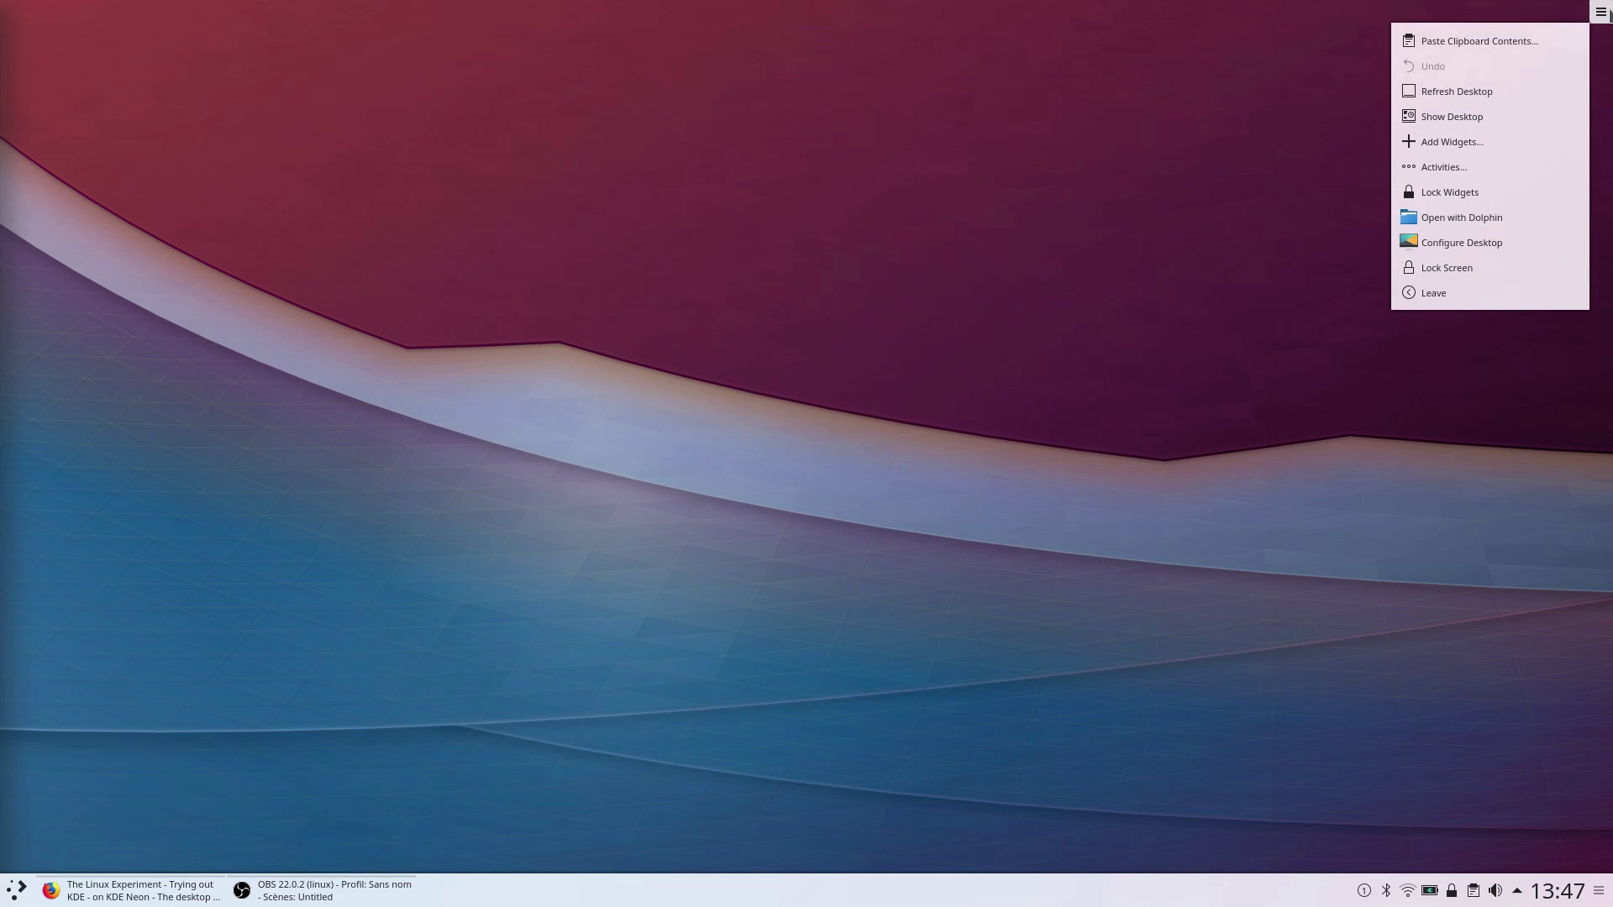
pyautogui.click(1458, 171)
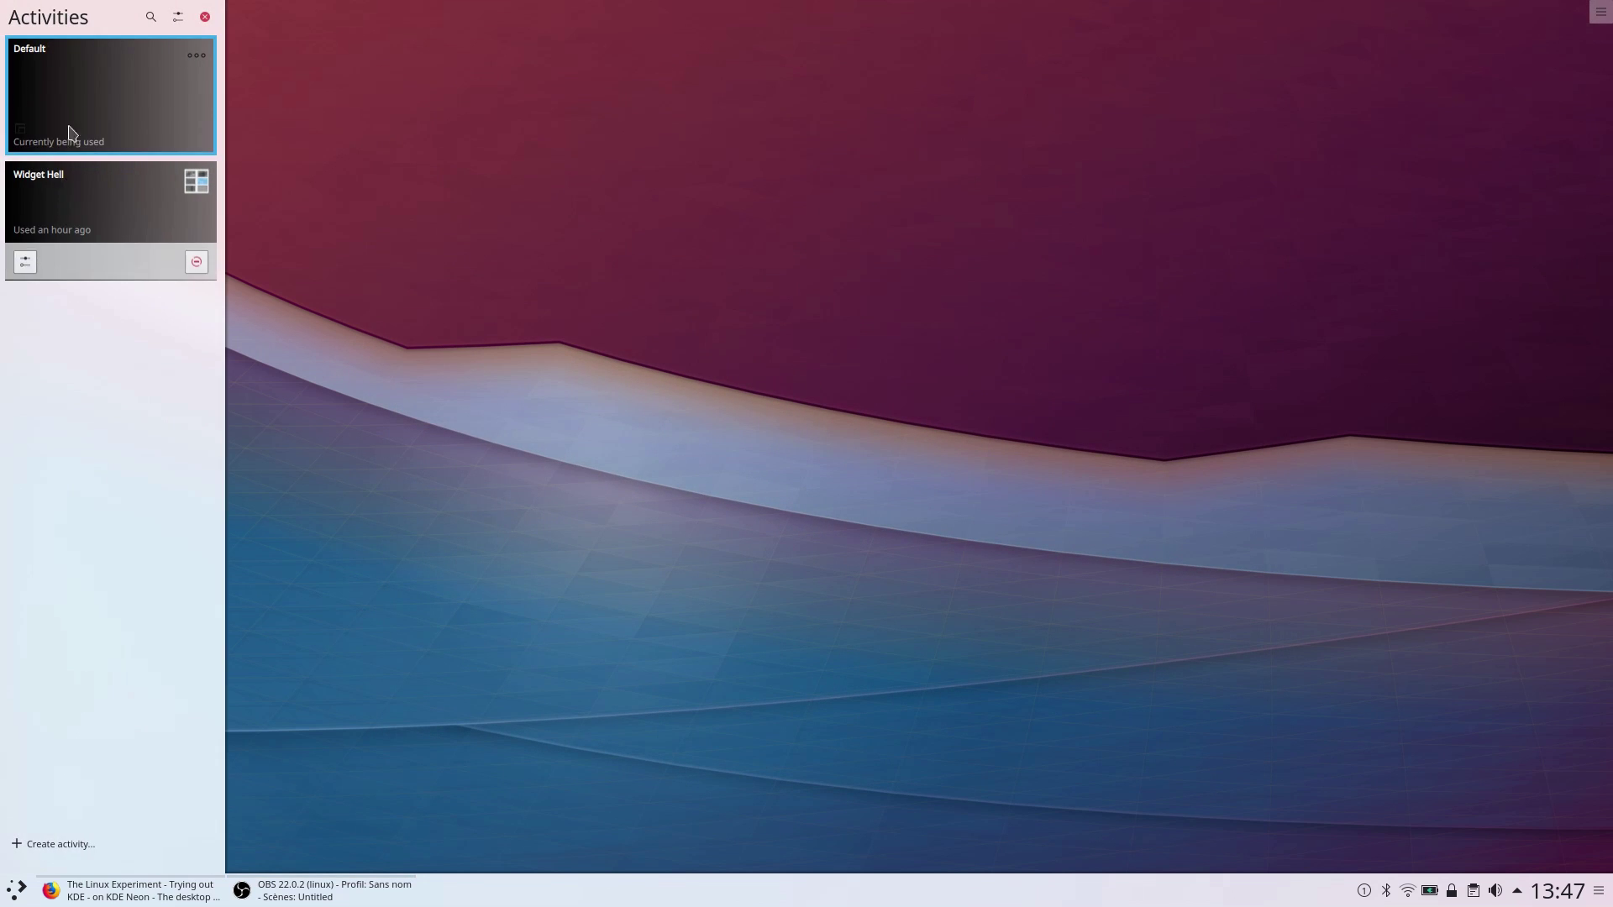
pyautogui.moveTo(81, 231)
pyautogui.click(204, 264)
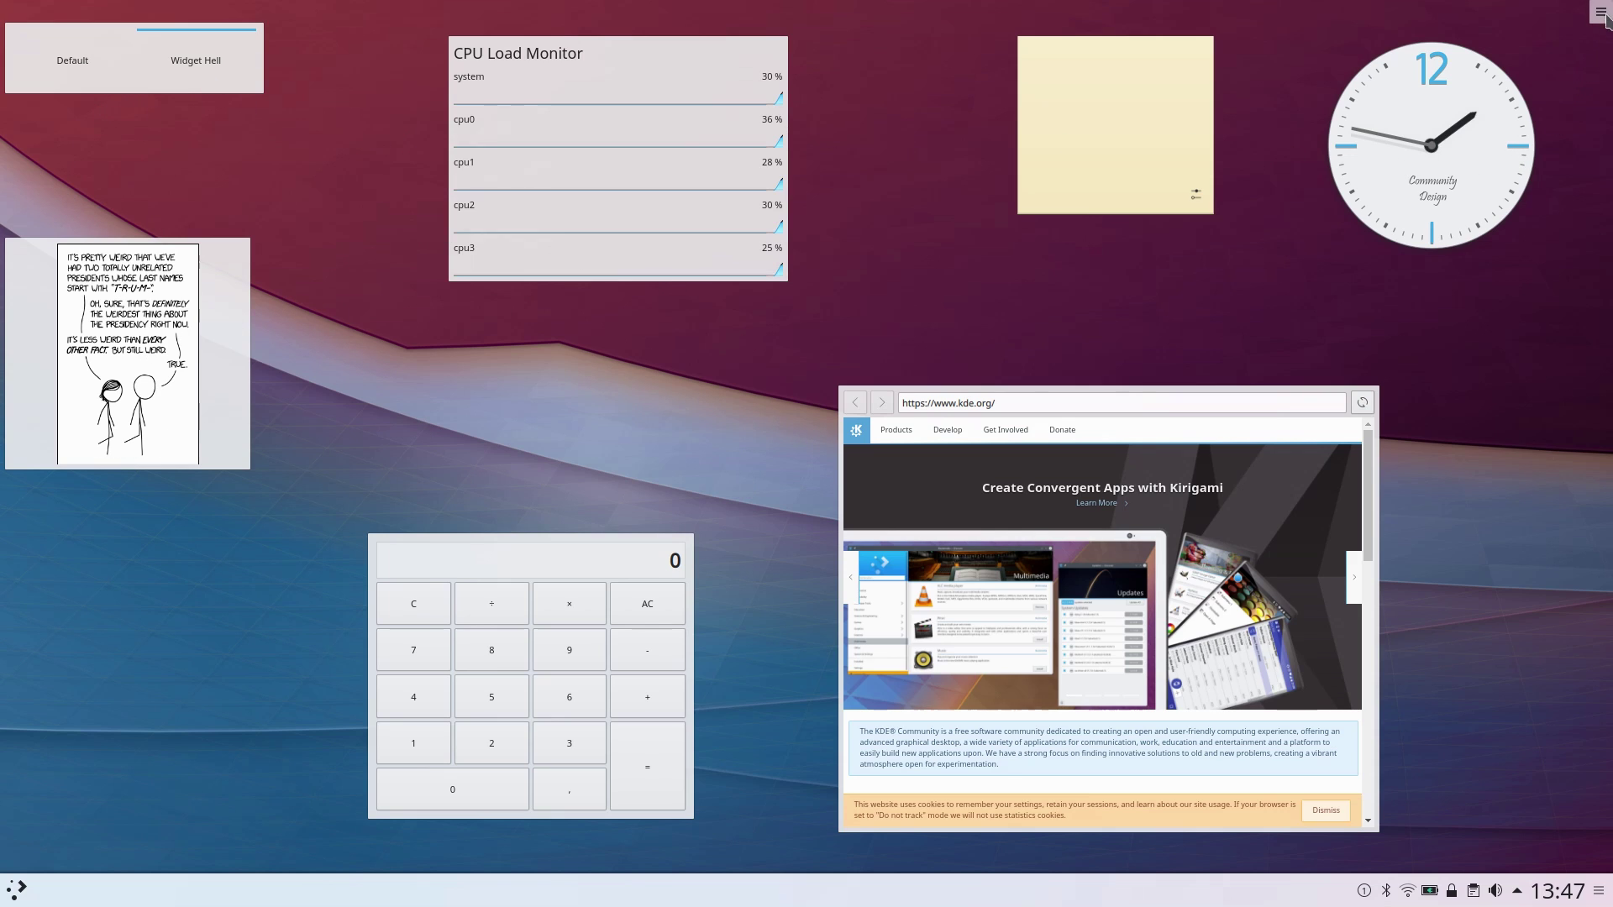
# Shrink the CPU Load Monitor widget, then confirm creating a new activity
pyautogui.click(1600, 11)
pyautogui.moveTo(789, 48); pyautogui.dragTo(631, 218)
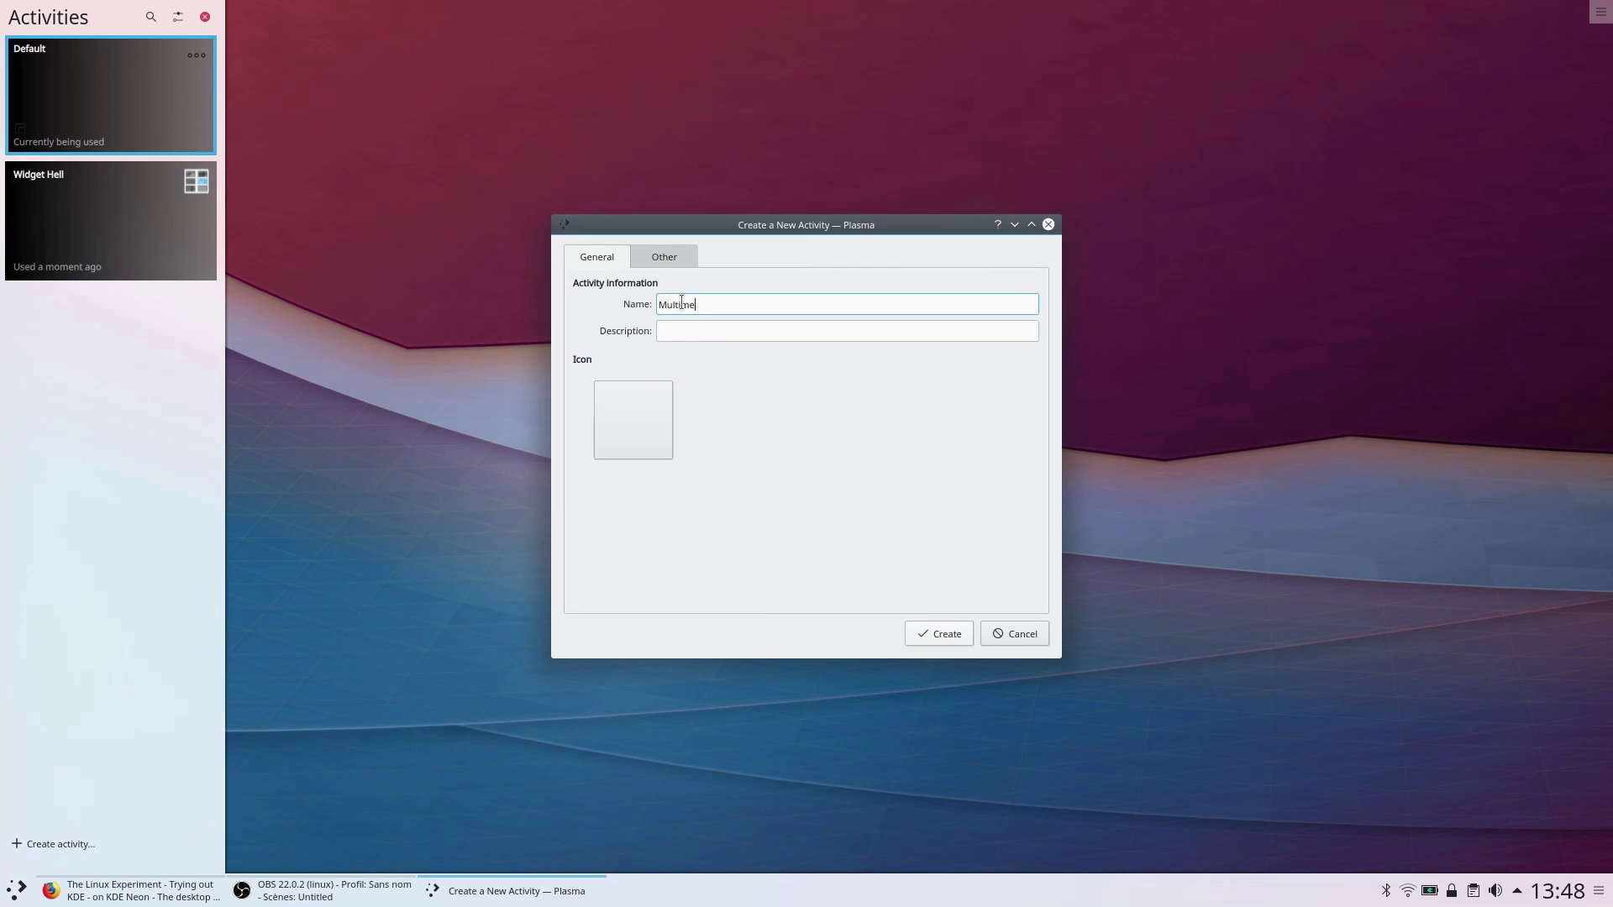
pyautogui.click(940, 633)
# On the new activity, drag widgets from the widget explorer list onto the empty desktop
pyautogui.click(110, 360)
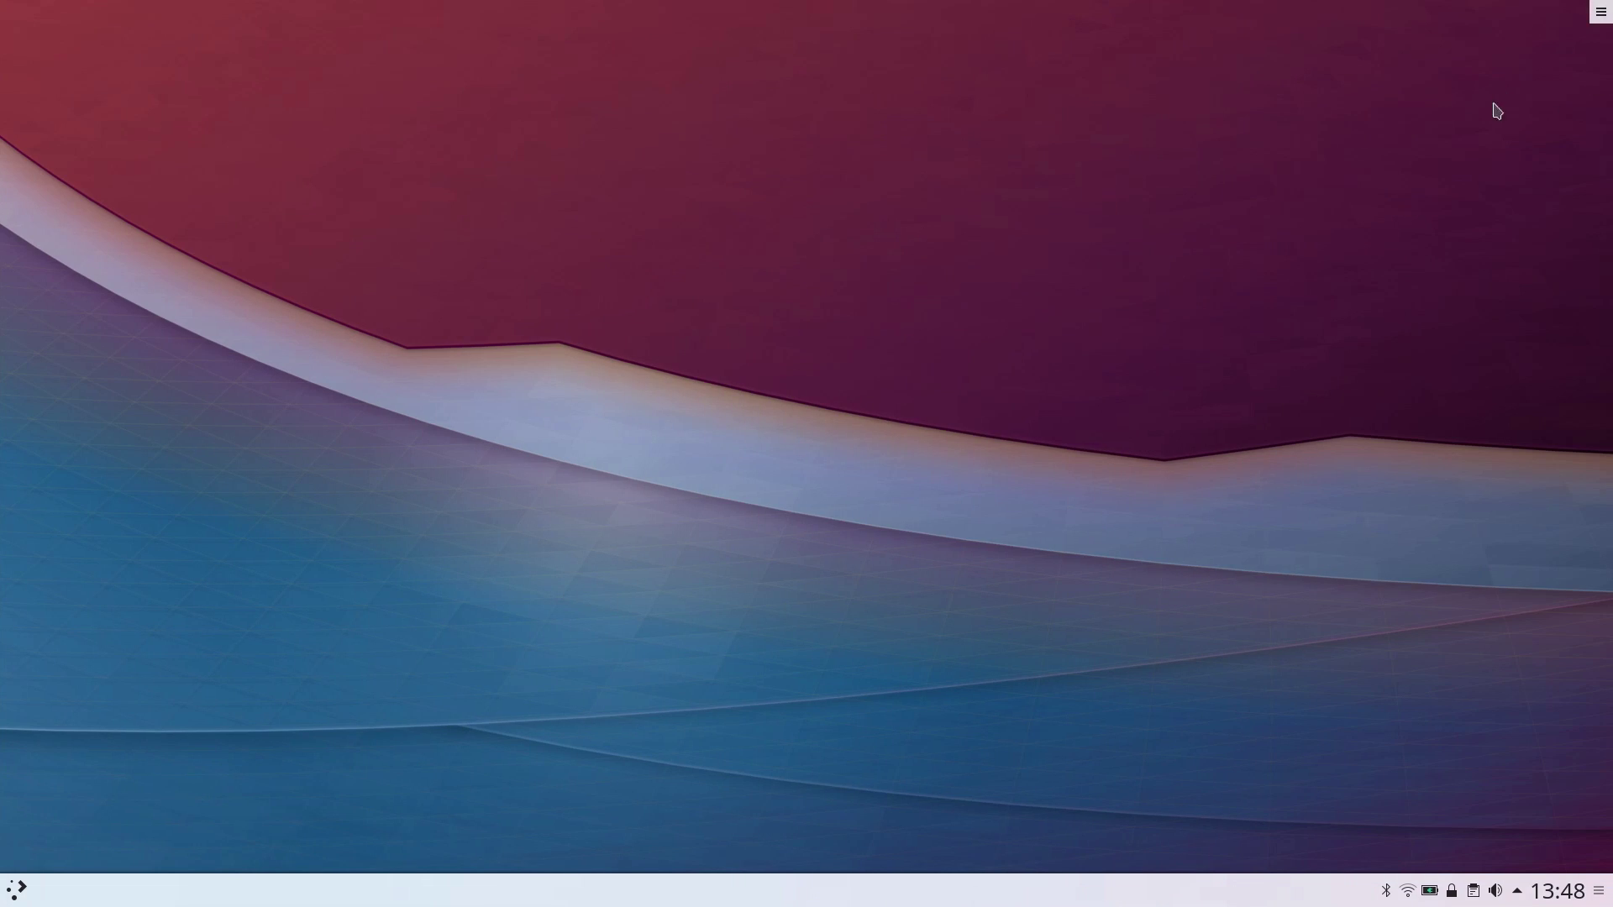
pyautogui.click(1600, 12)
pyautogui.click(1426, 137)
pyautogui.scroll(-4, 87, 638)
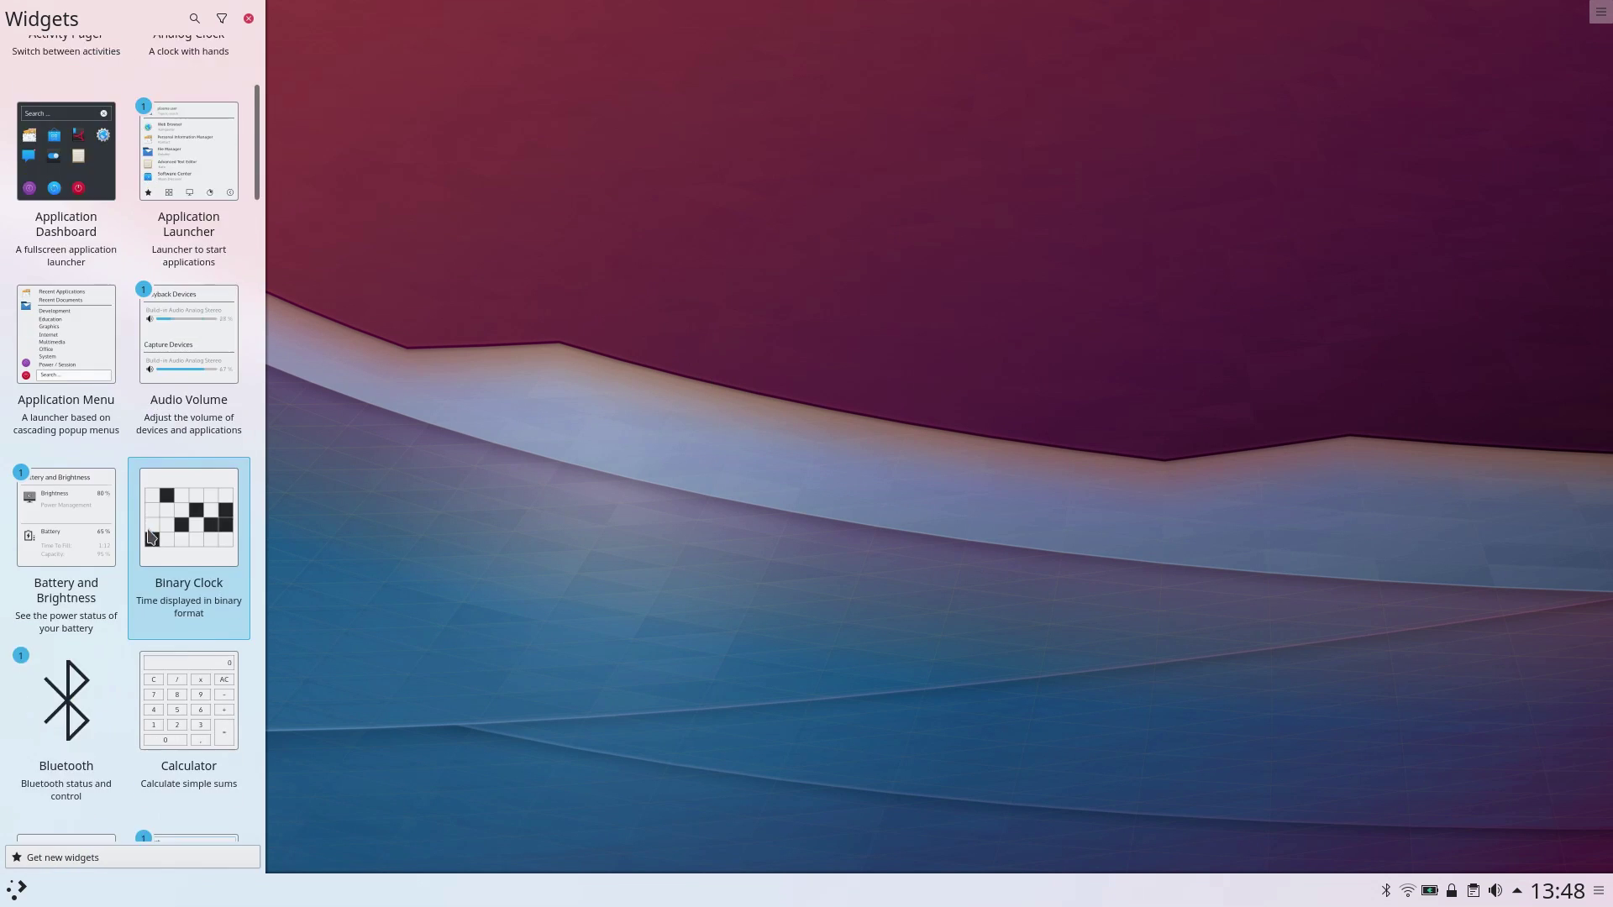
pyautogui.scroll(-20, 146, 535)
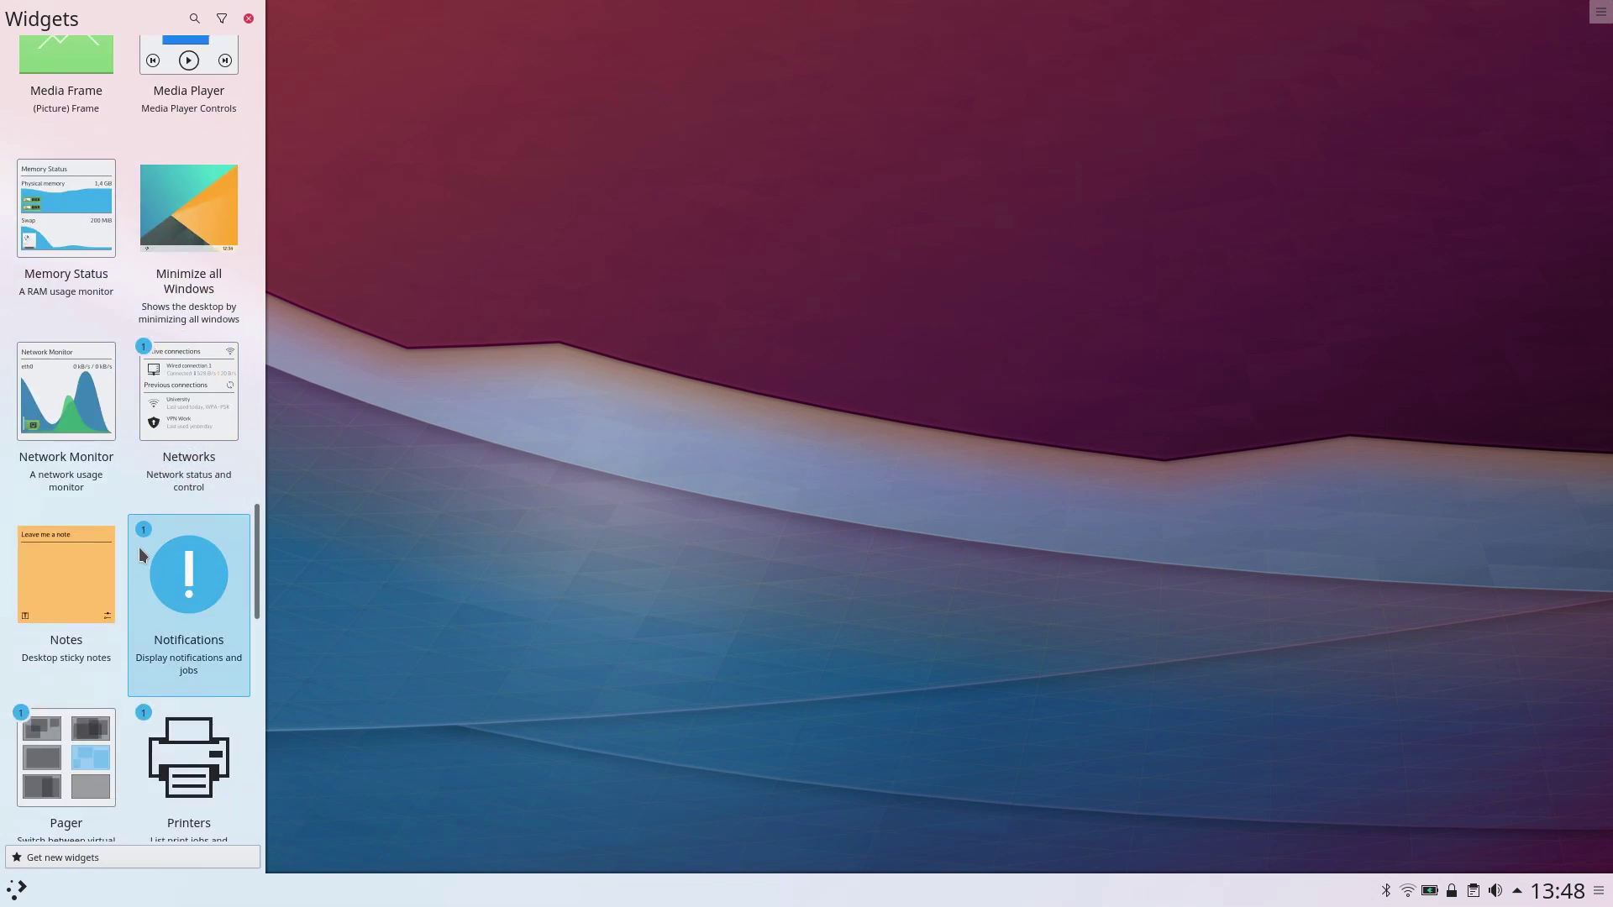
pyautogui.scroll(-20, 141, 554)
pyautogui.scroll(20, 143, 562)
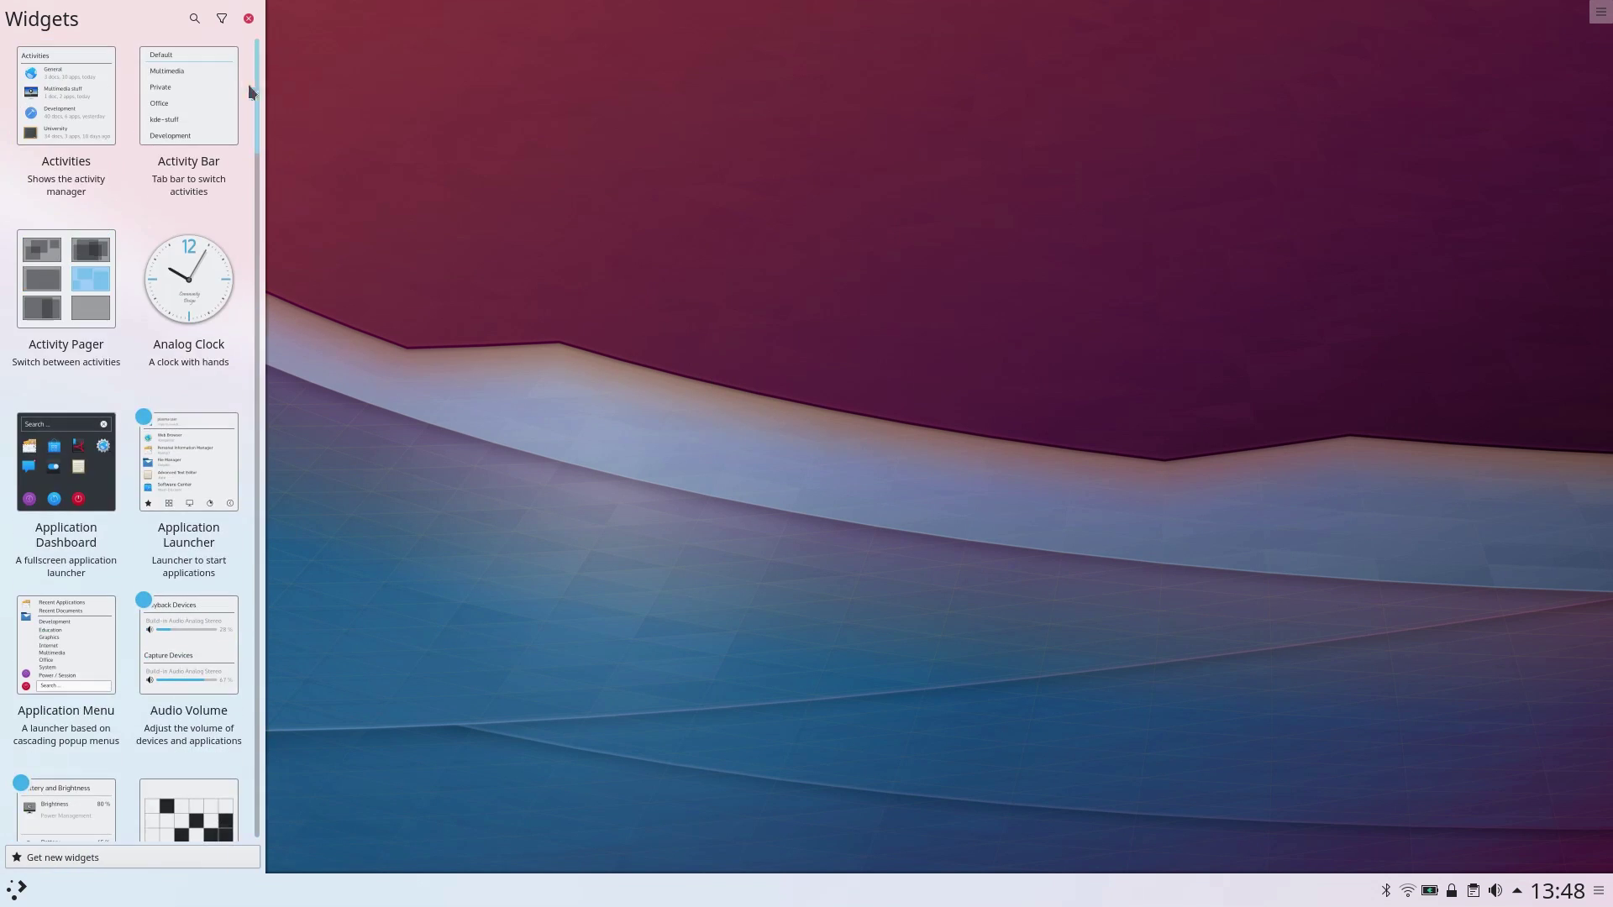
pyautogui.scroll(-4, 248, 88)
pyautogui.press('XF86AudioRaiseVolume')
pyautogui.scroll(-20, 185, 428)
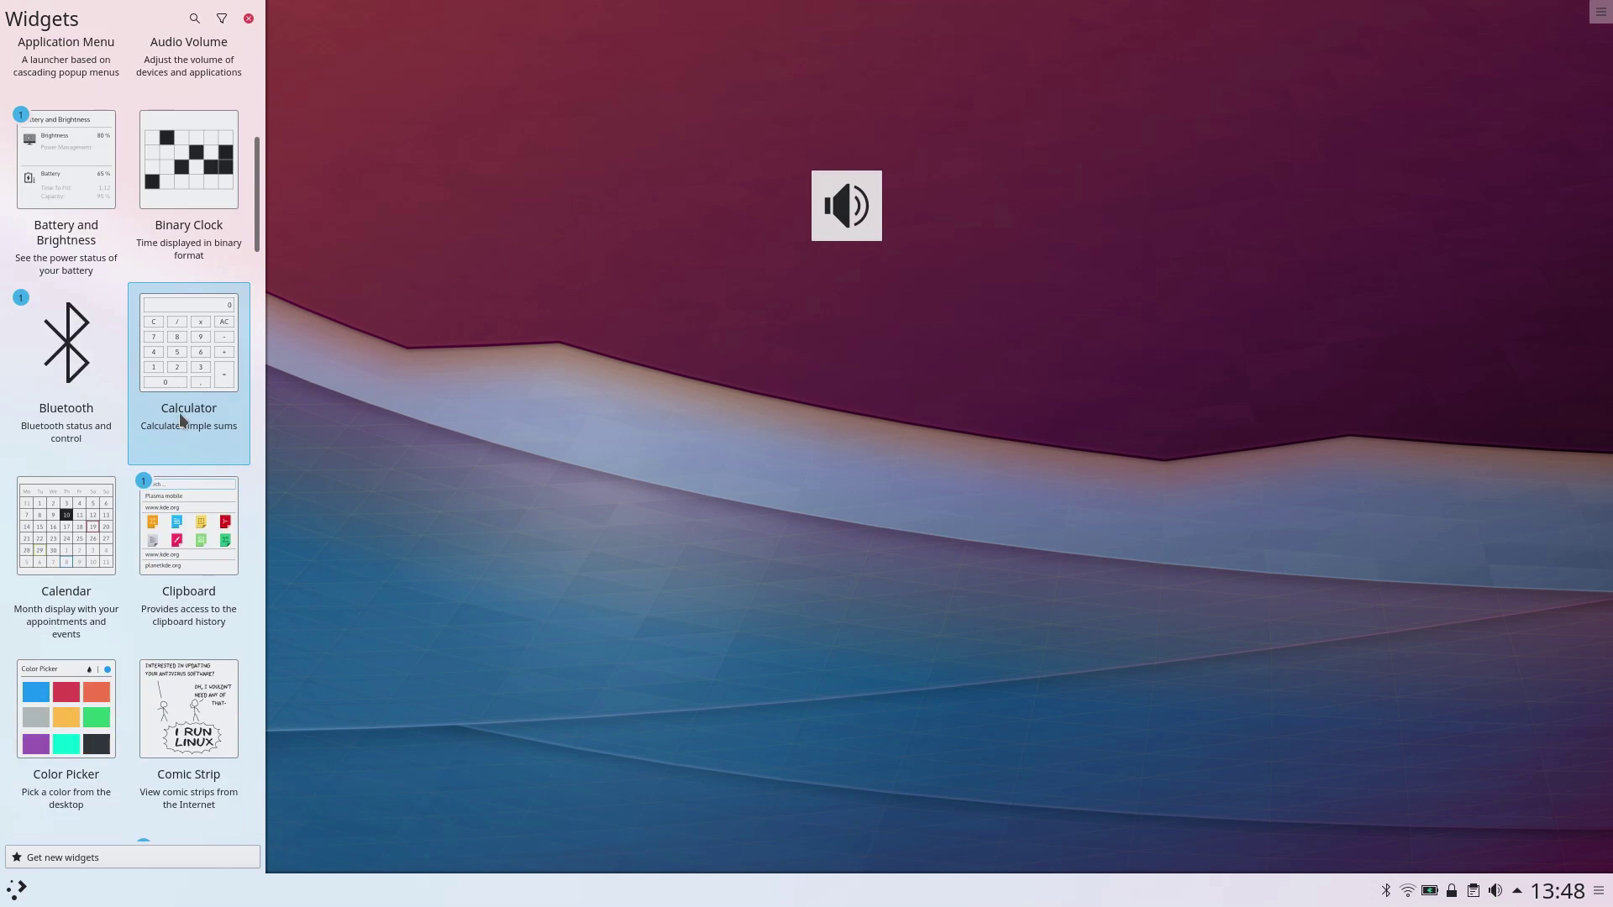
pyautogui.scroll(-5, 167, 454)
pyautogui.moveTo(167, 454); pyautogui.dragTo(604, 277)
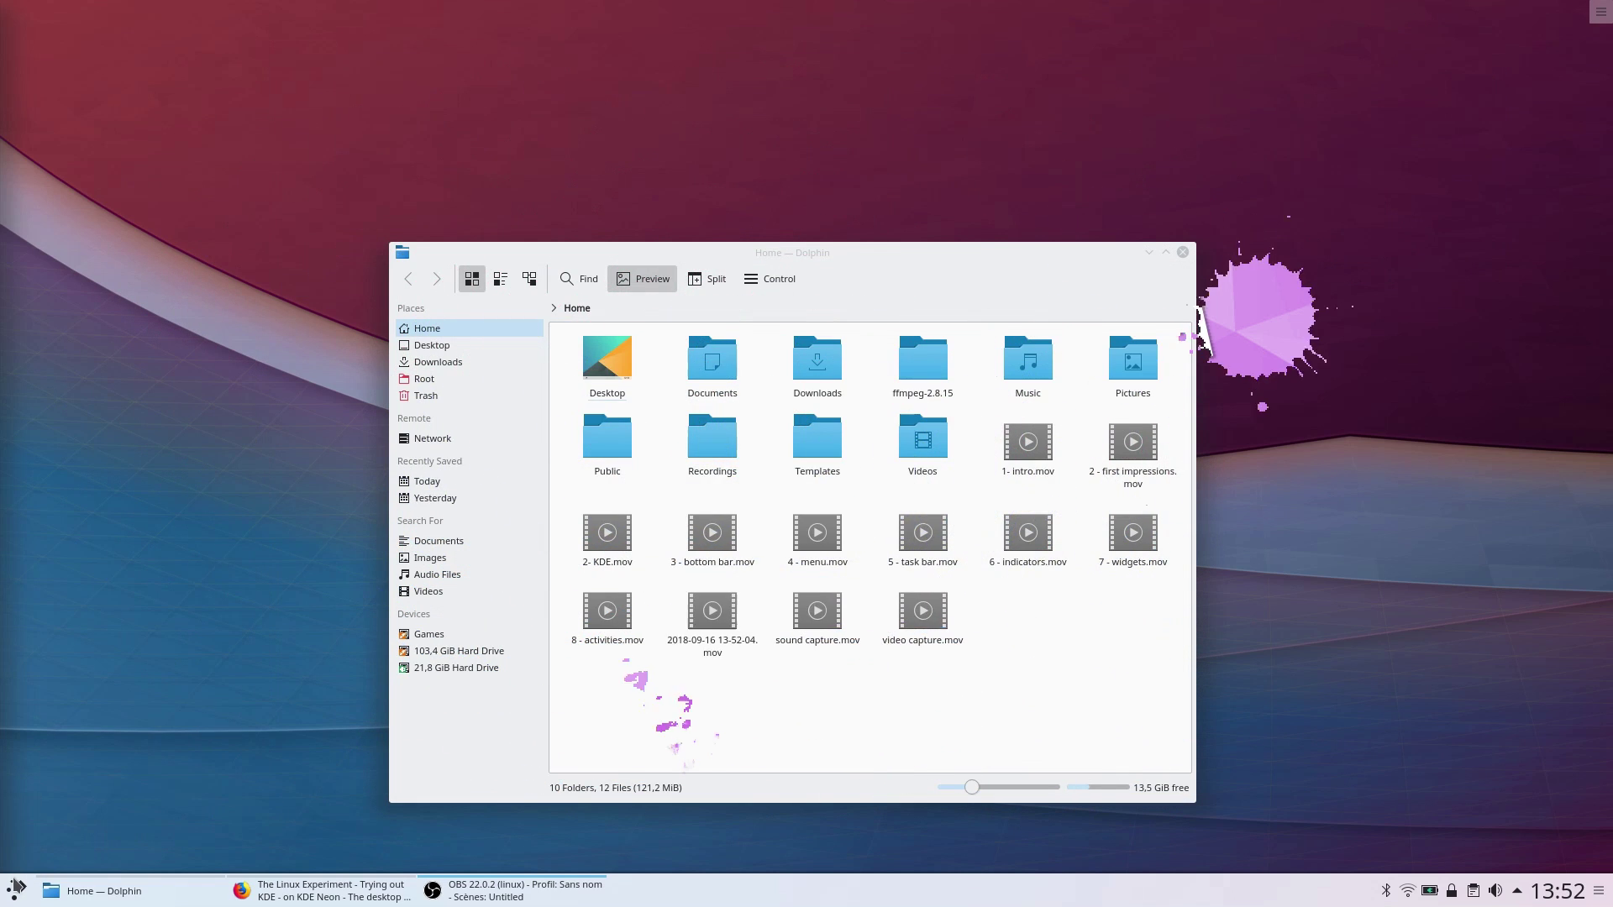
# Move the Dolphin file manager window to the screen centre and close it
pyautogui.click(15, 888)
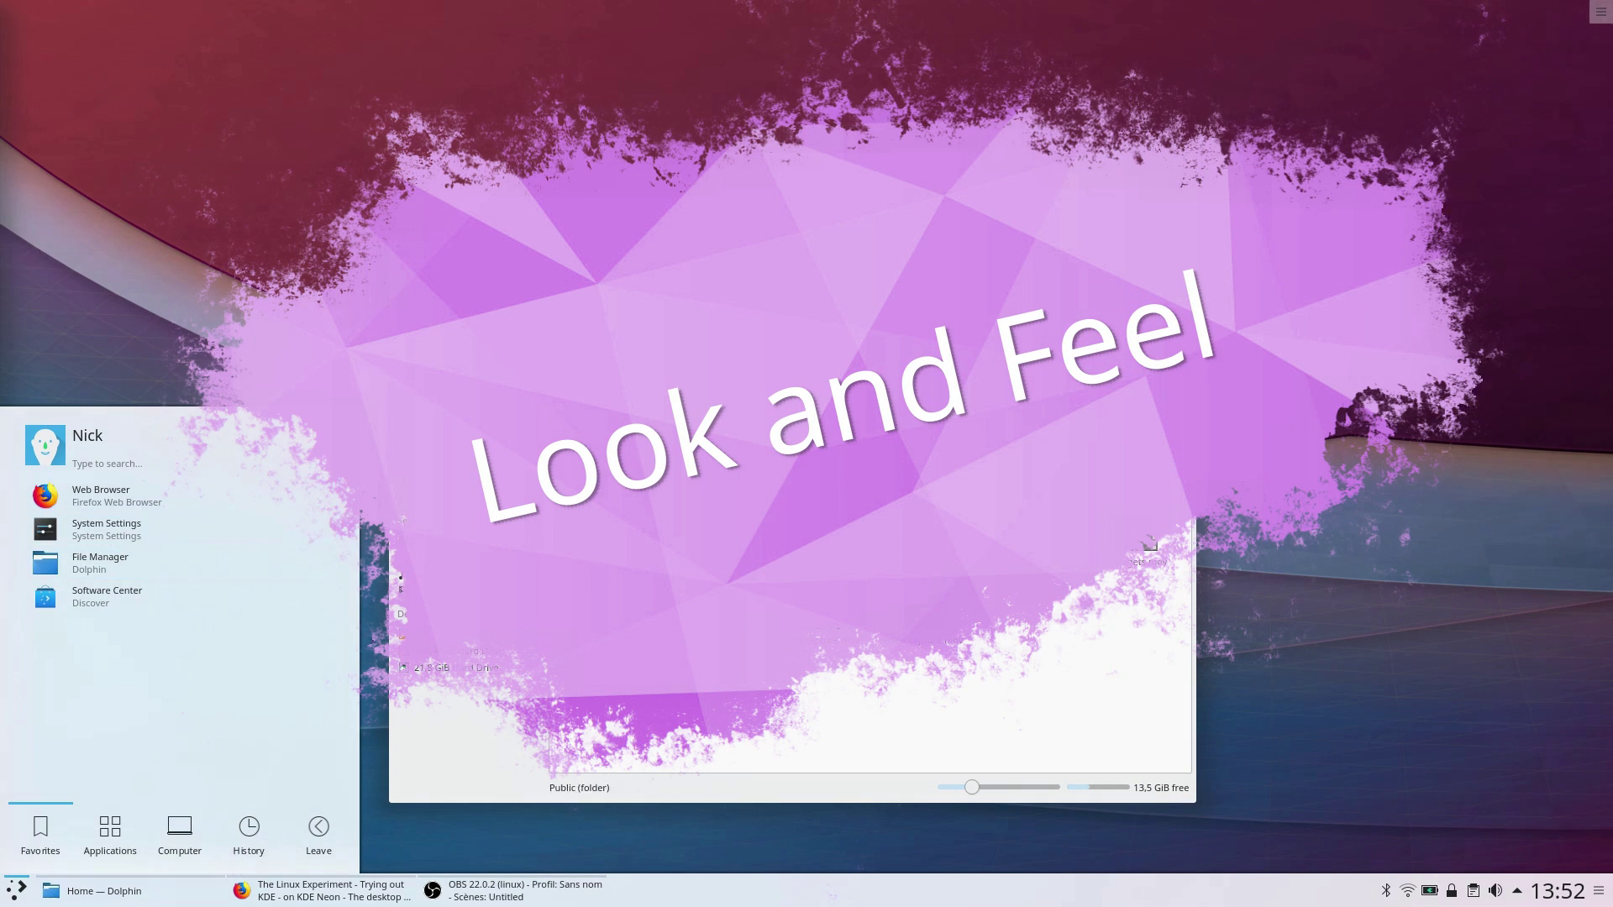
pyautogui.moveTo(798, 291); pyautogui.dragTo(136, 567)
pyautogui.click(15, 887)
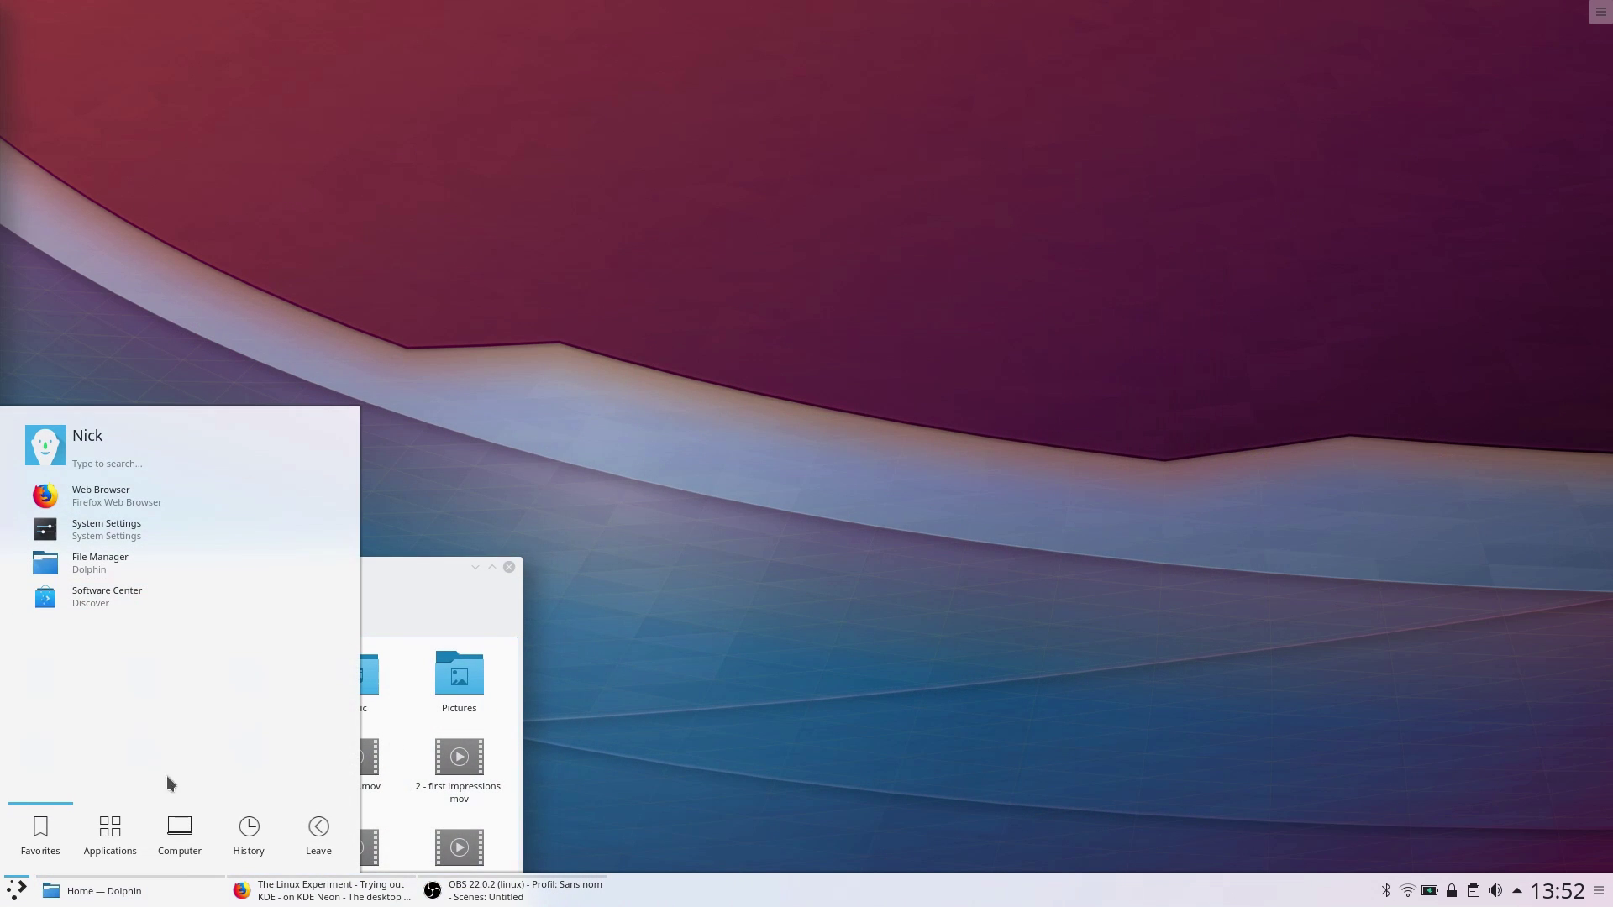
pyautogui.moveTo(402, 567); pyautogui.dragTo(1101, 176)
pyautogui.click(1196, 184)
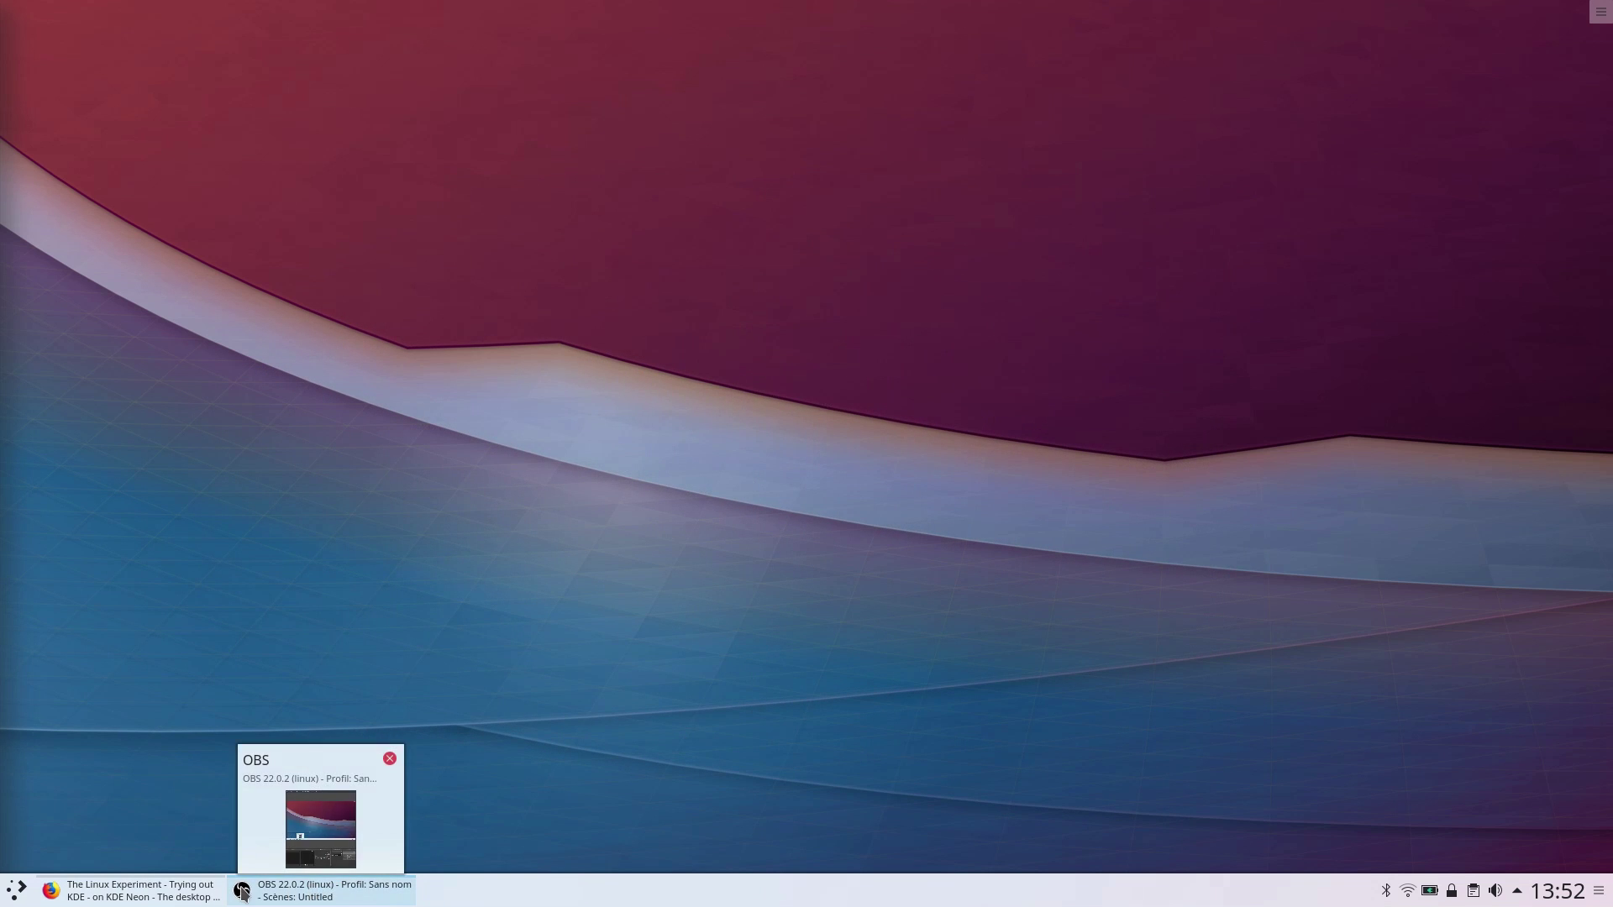
# Show the Bluetooth devices panel, then the list of available Wi-Fi networks
pyautogui.moveTo(71, 894)
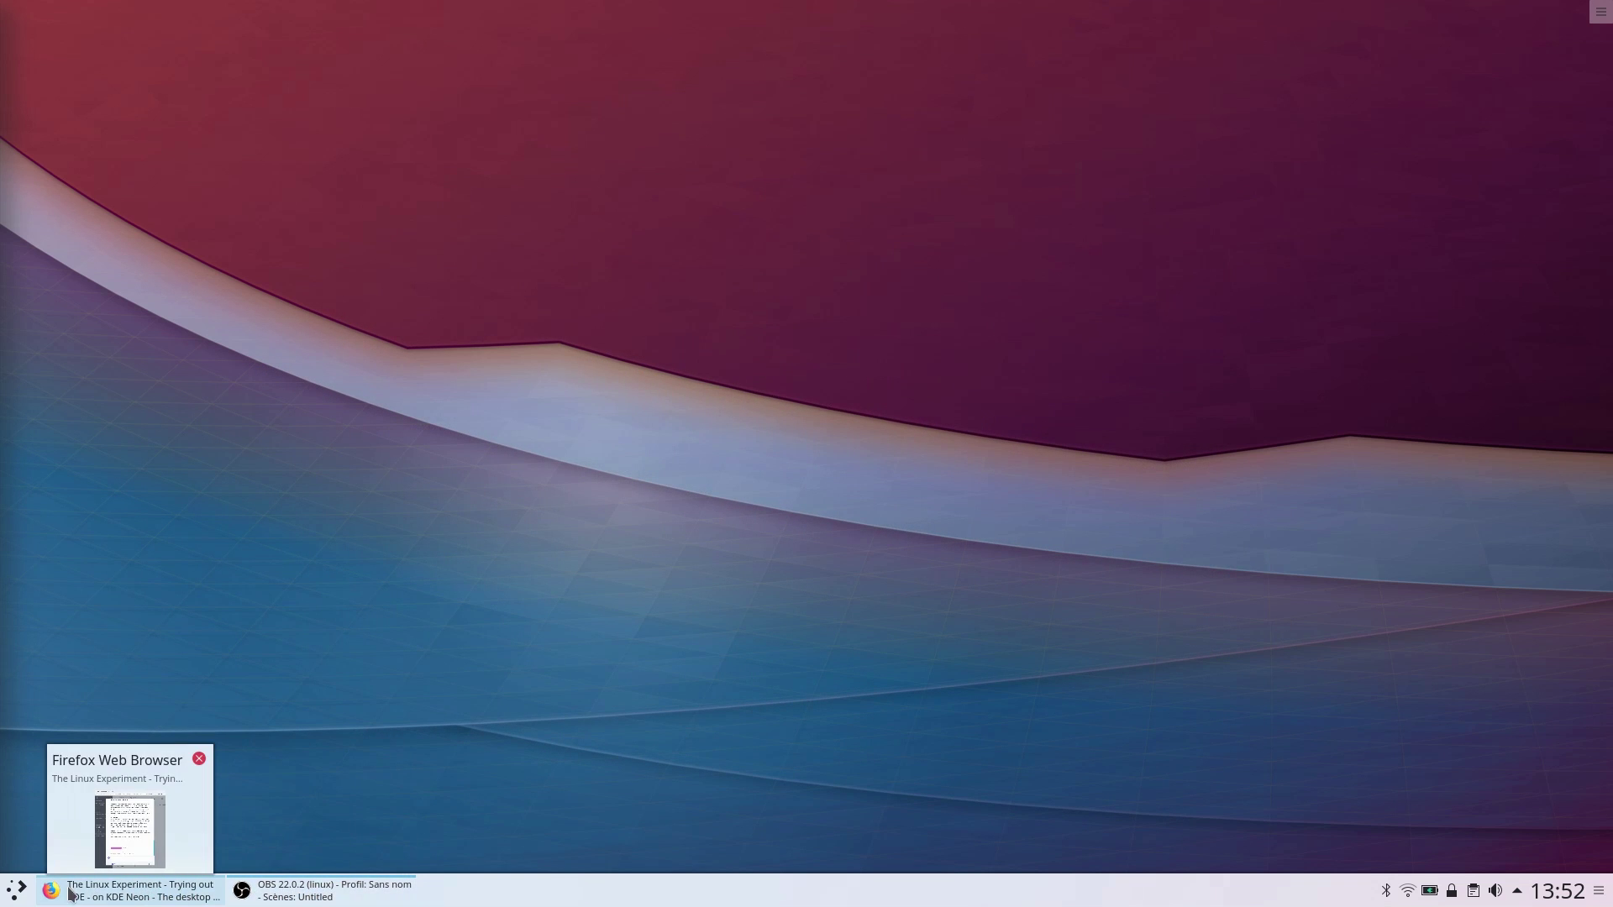
pyautogui.click(15, 892)
pyautogui.click(15, 891)
pyautogui.click(15, 892)
pyautogui.click(16, 892)
pyautogui.click(1387, 892)
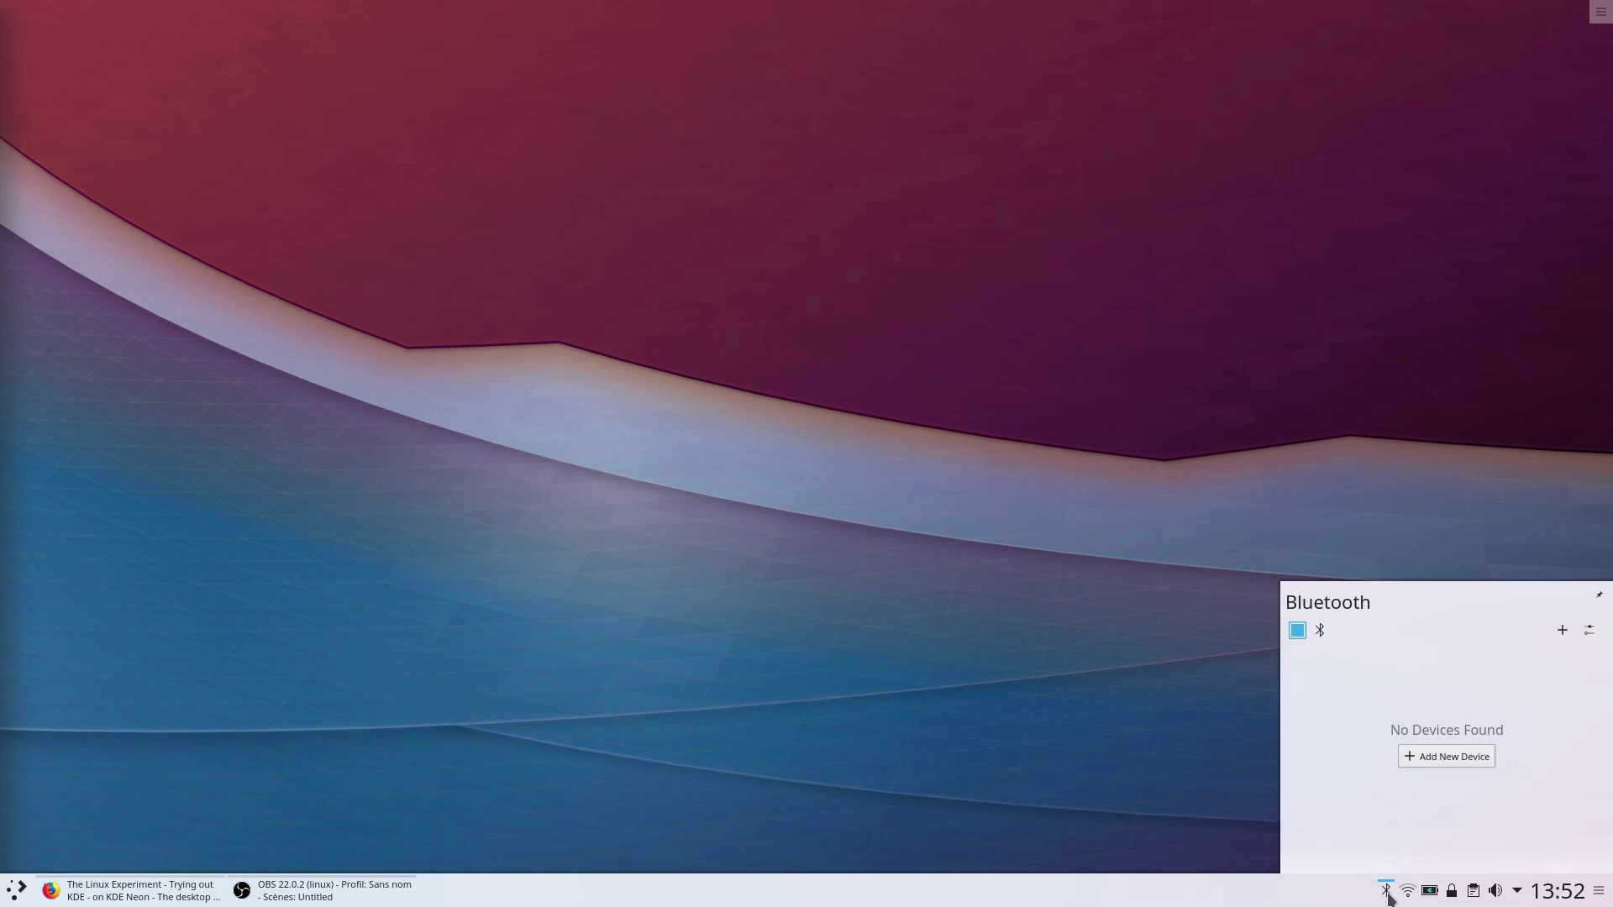
pyautogui.click(1409, 893)
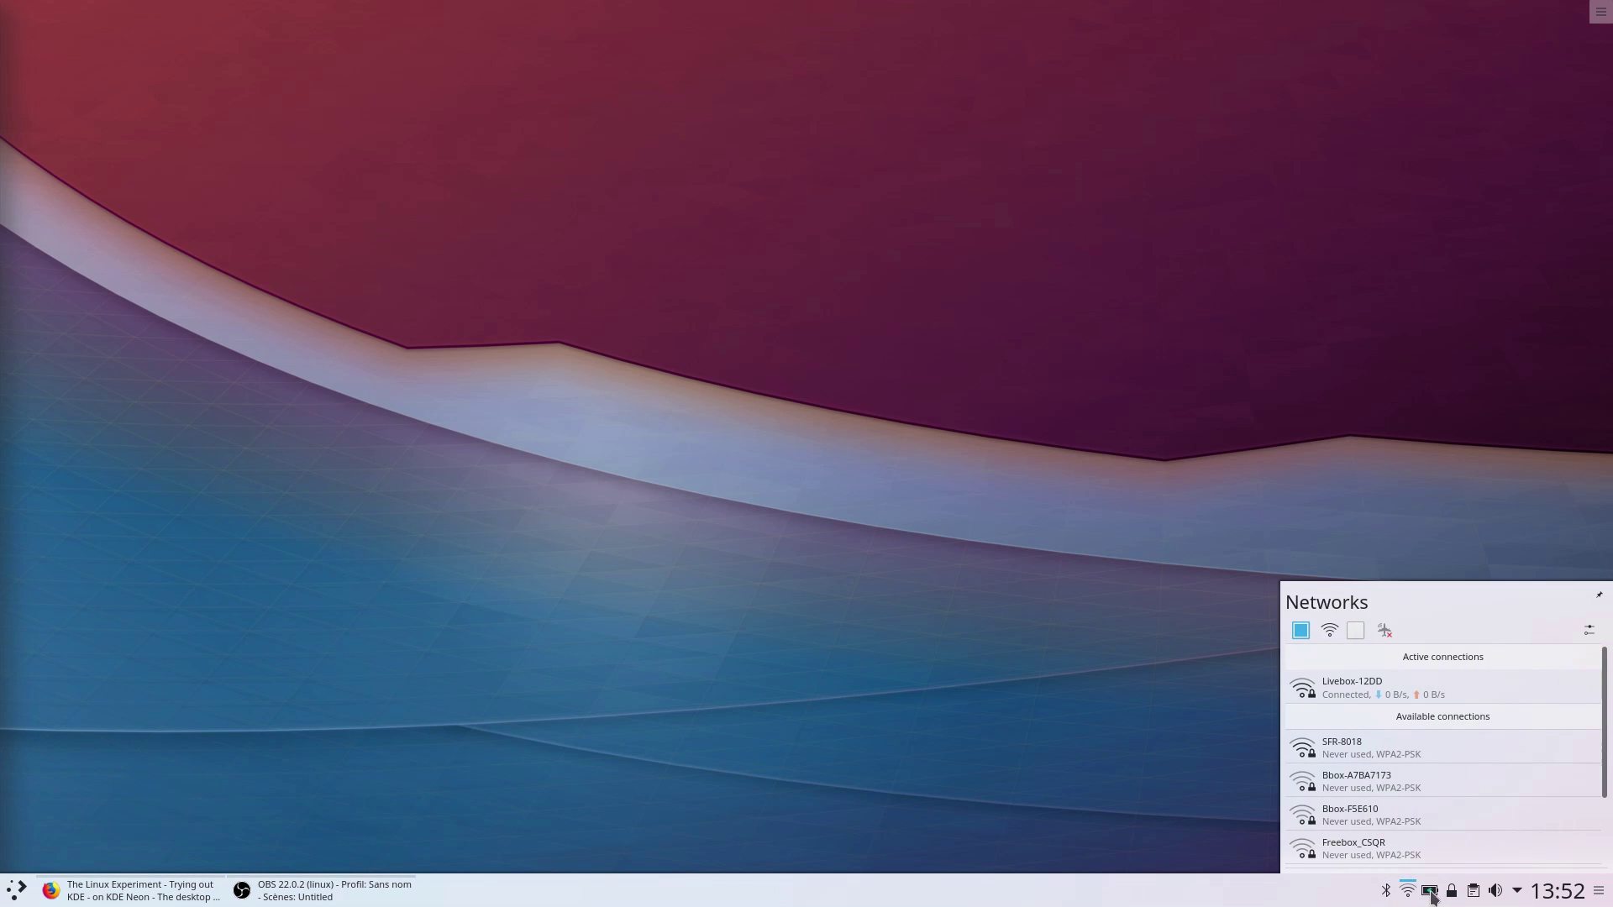
# Glance at battery and Vaults, then check calendar events on the 12th
pyautogui.click(1429, 892)
pyautogui.click(1451, 892)
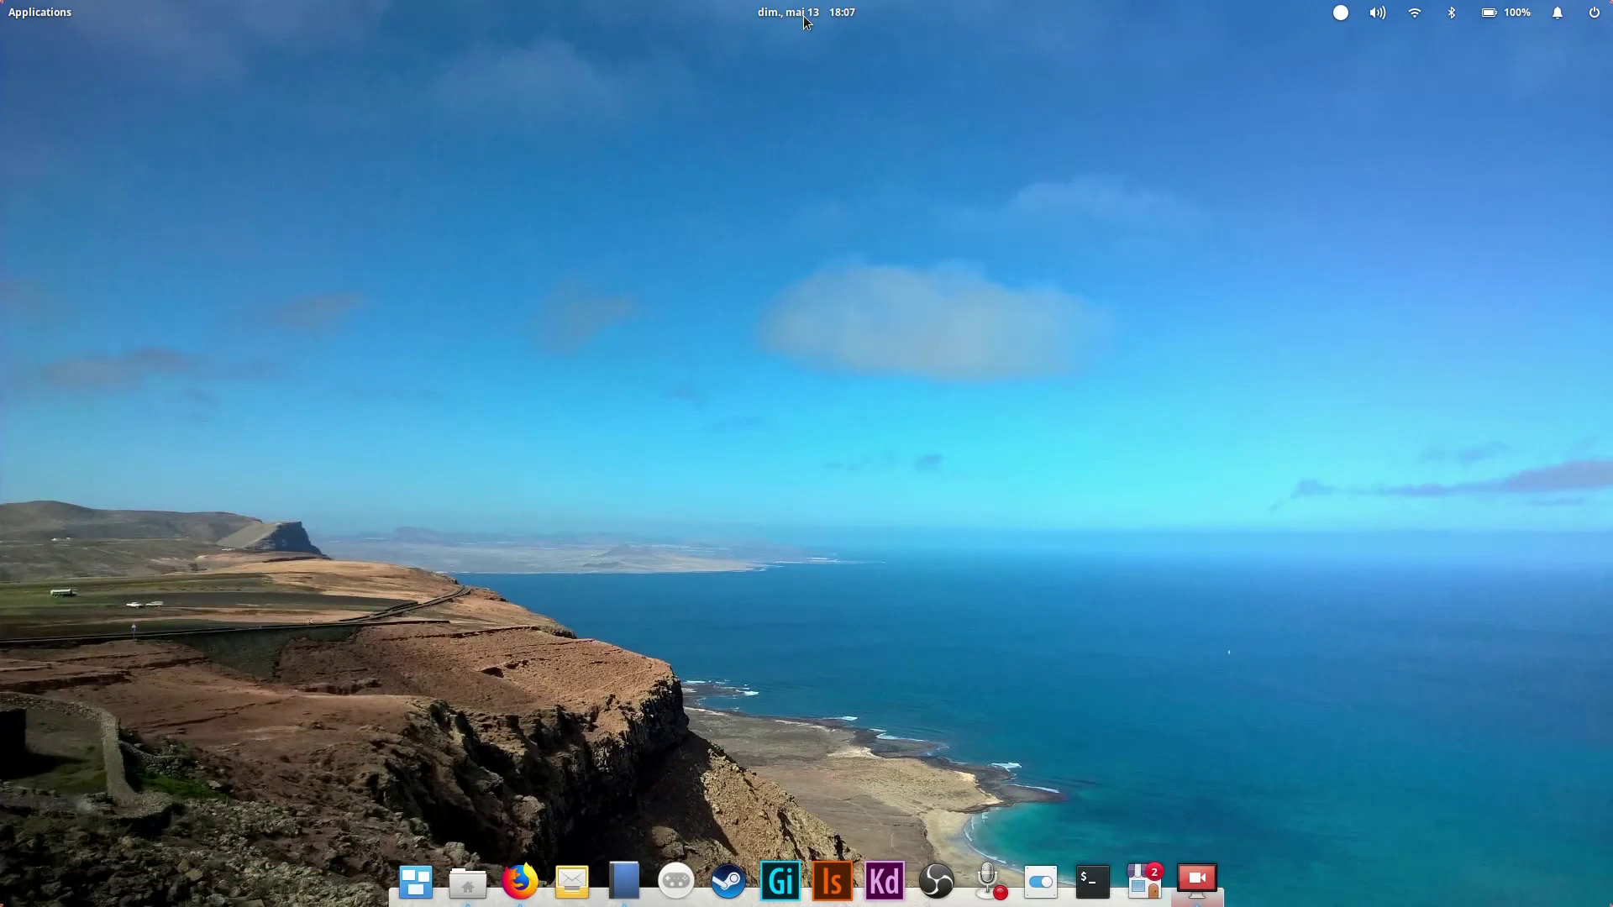
pyautogui.click(803, 16)
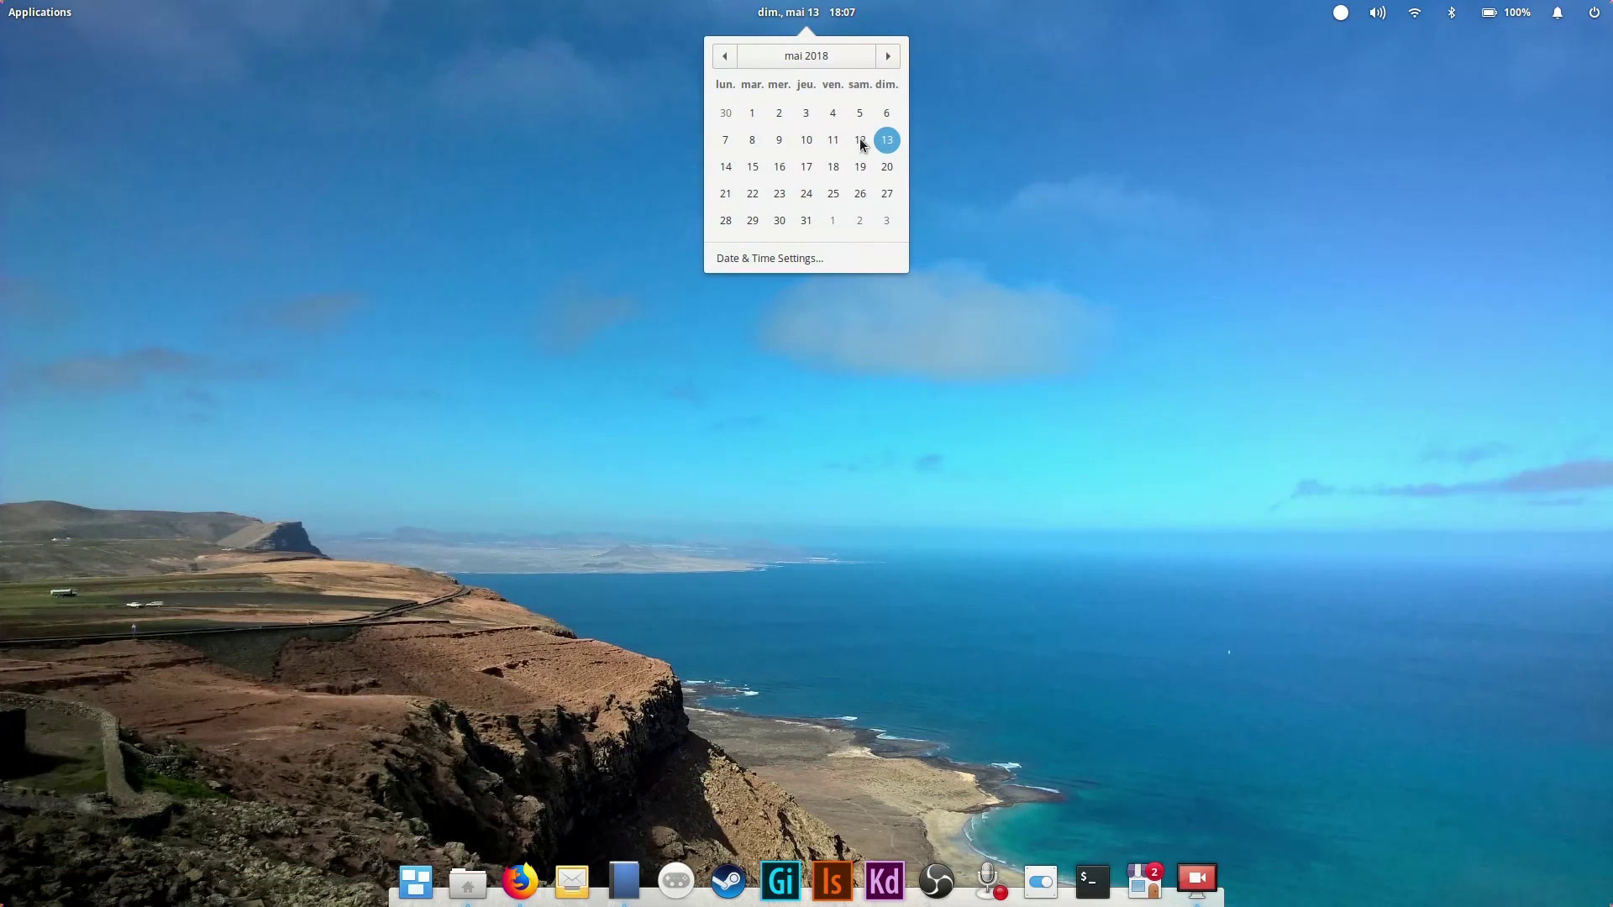
pyautogui.click(860, 142)
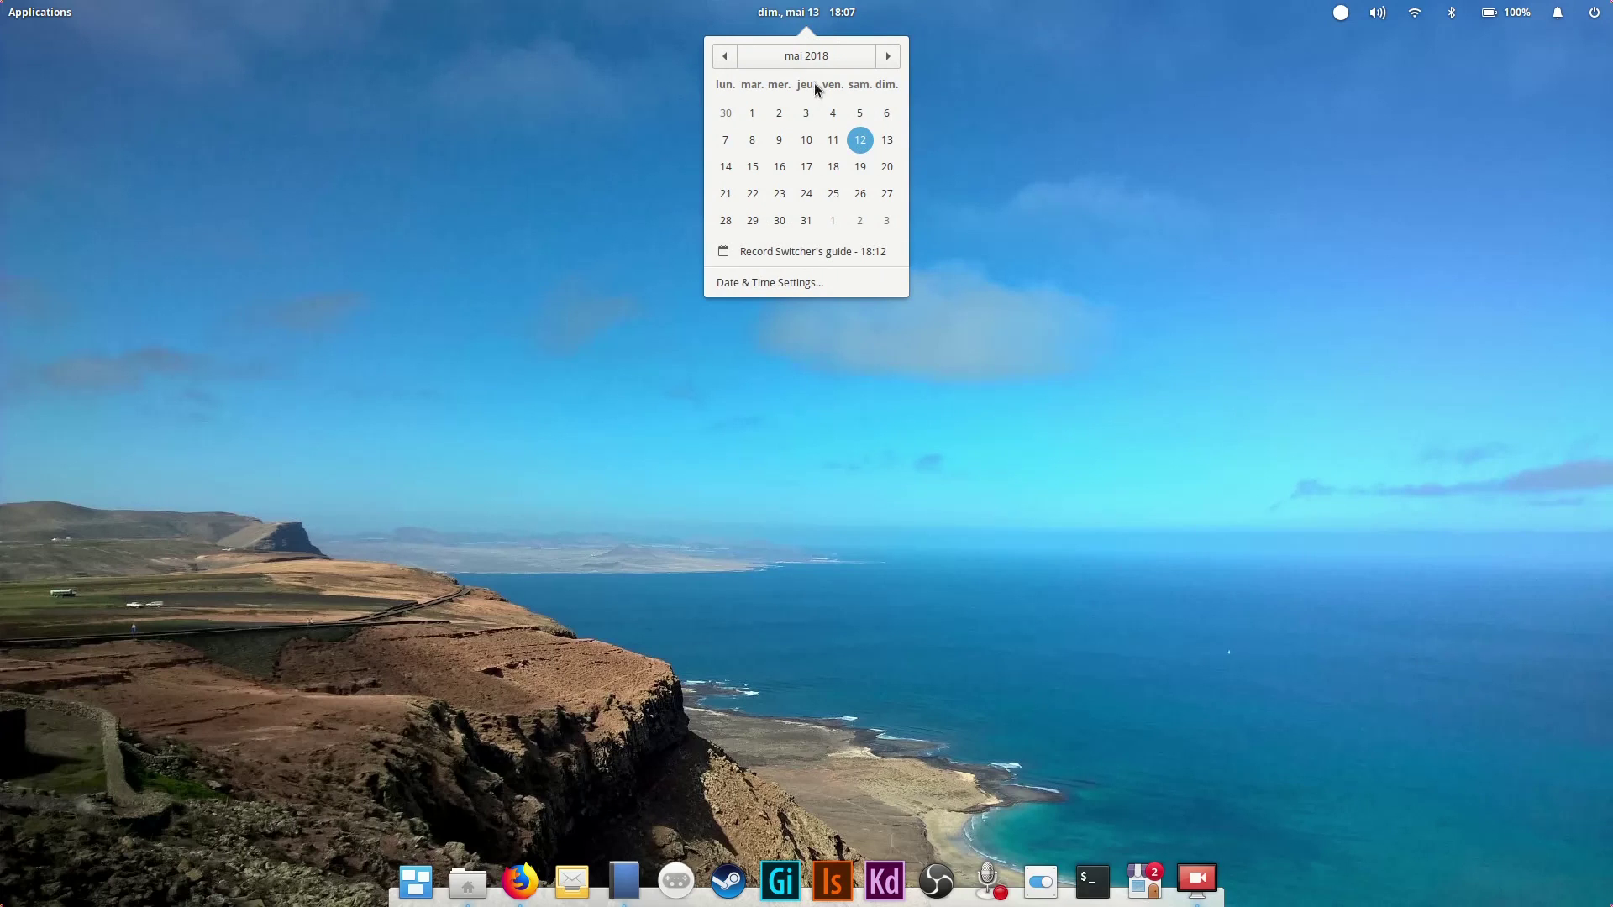
# Close the calendar, view sound settings, then show the wireless network list
pyautogui.click(808, 13)
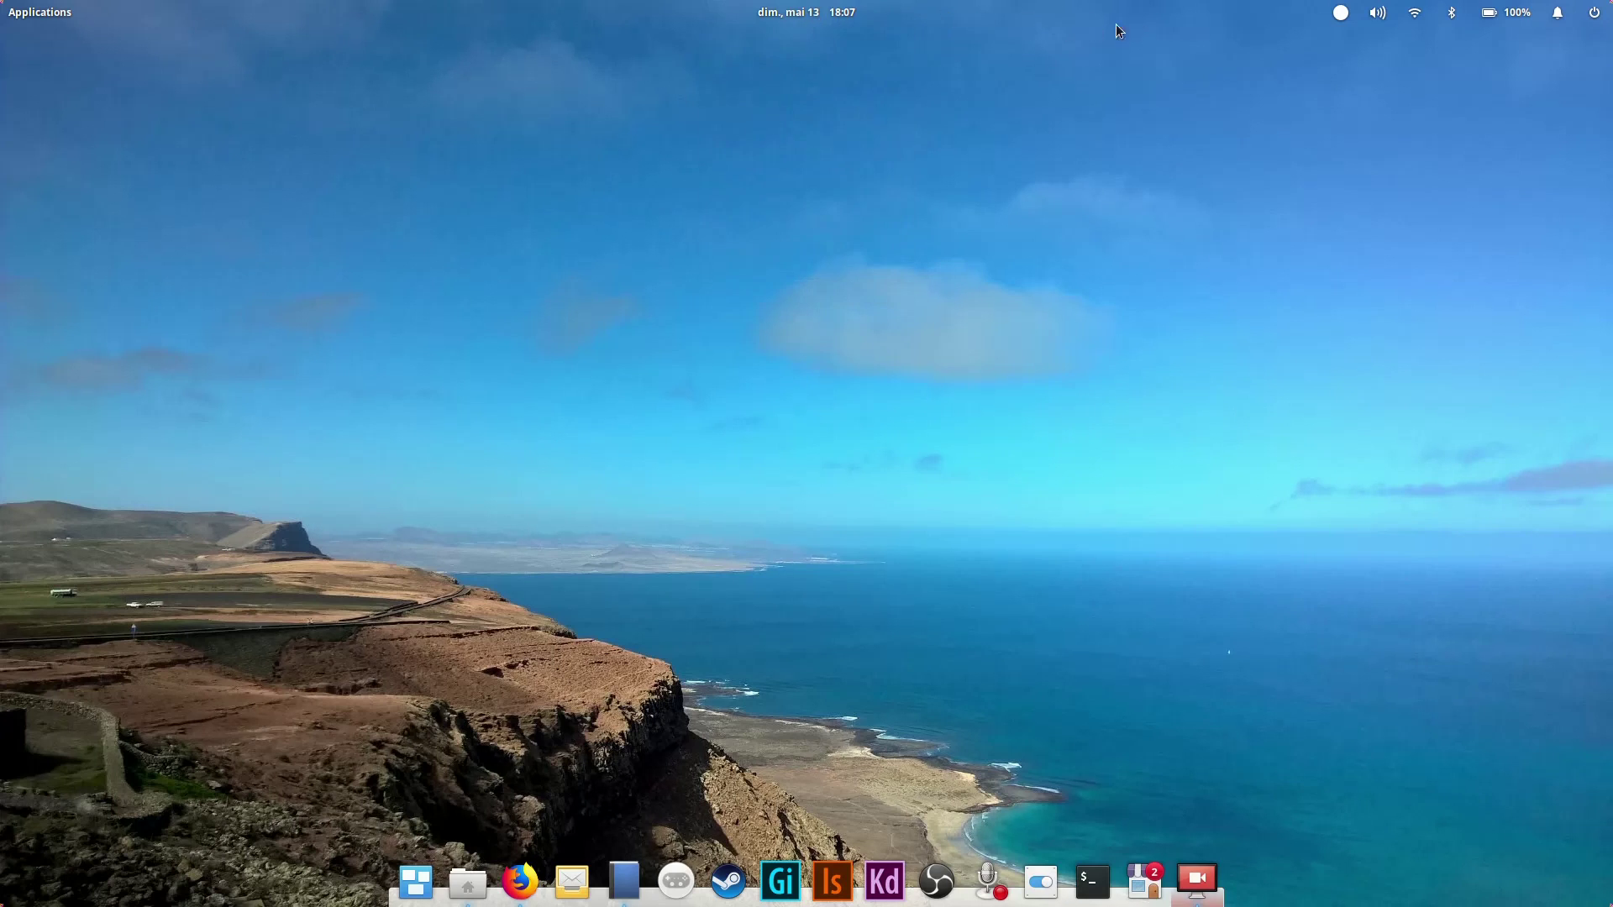
pyautogui.click(1385, 13)
pyautogui.click(1411, 15)
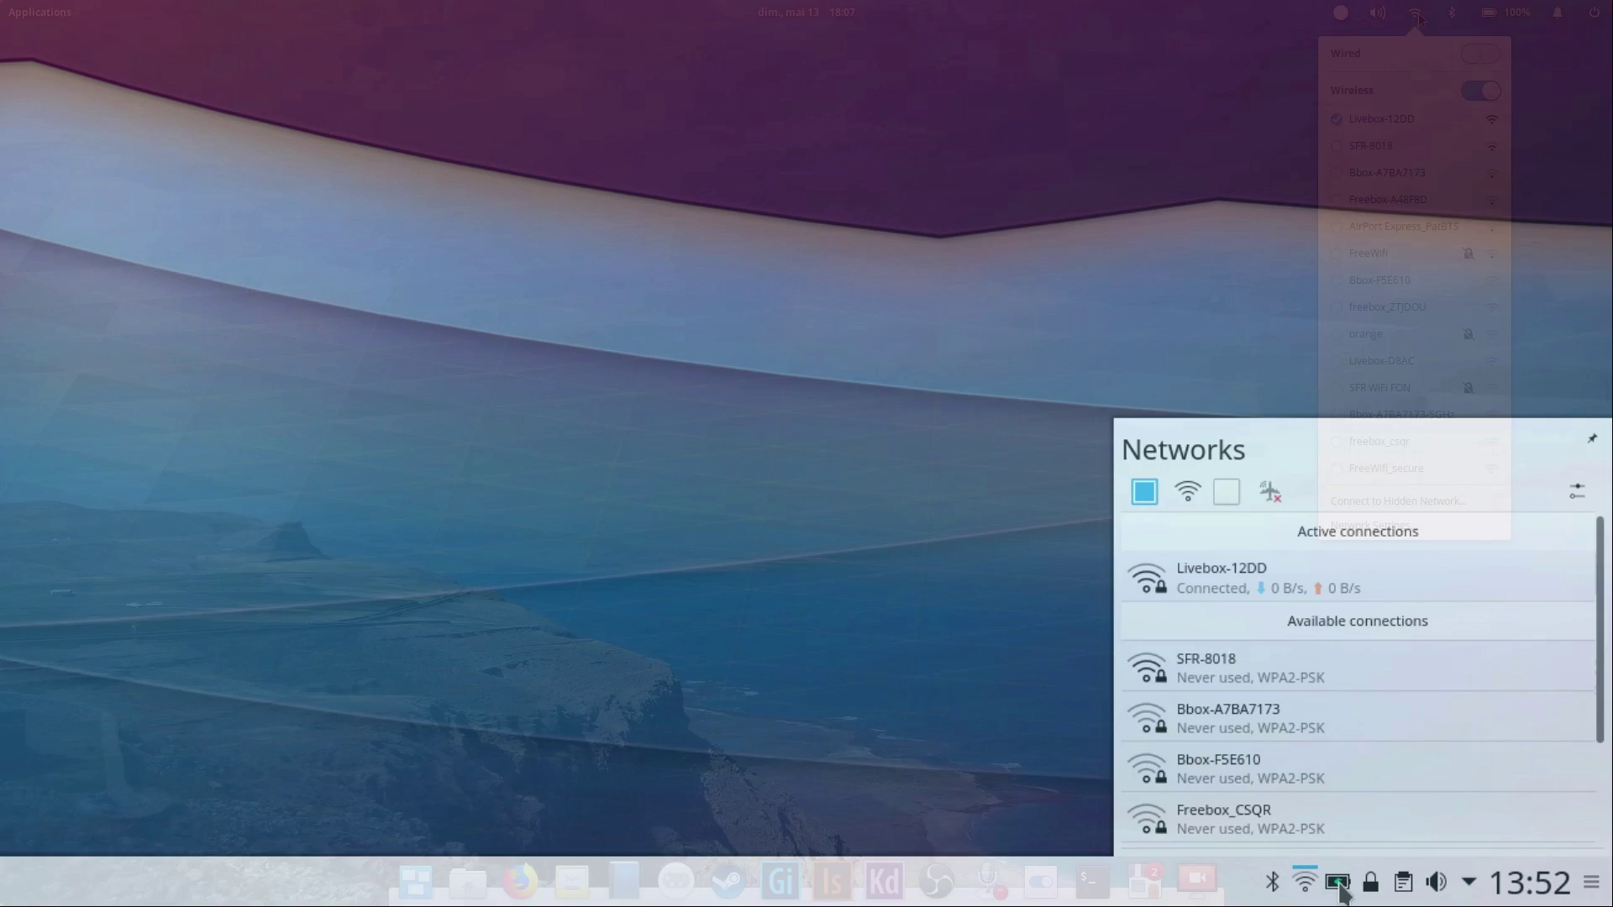
# Check the battery, Vaults, clipboard, volume and calendar tray popups, then enter panel editing mode
pyautogui.click(1337, 881)
pyautogui.click(1370, 882)
pyautogui.click(1408, 889)
pyautogui.click(1439, 889)
pyautogui.click(1527, 887)
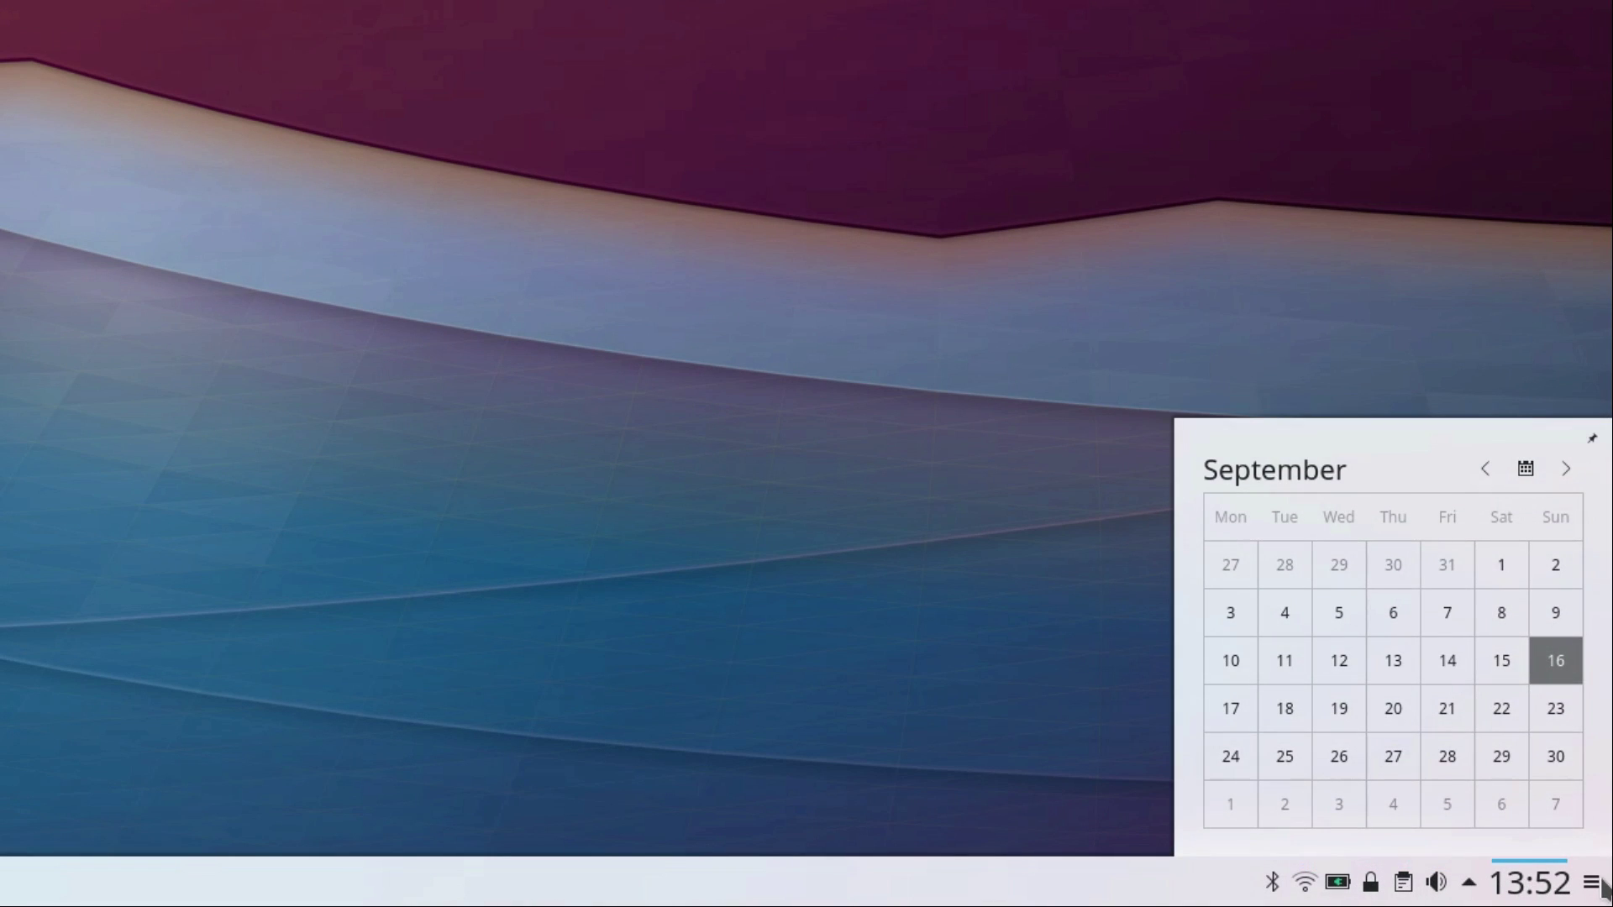
pyautogui.click(1598, 883)
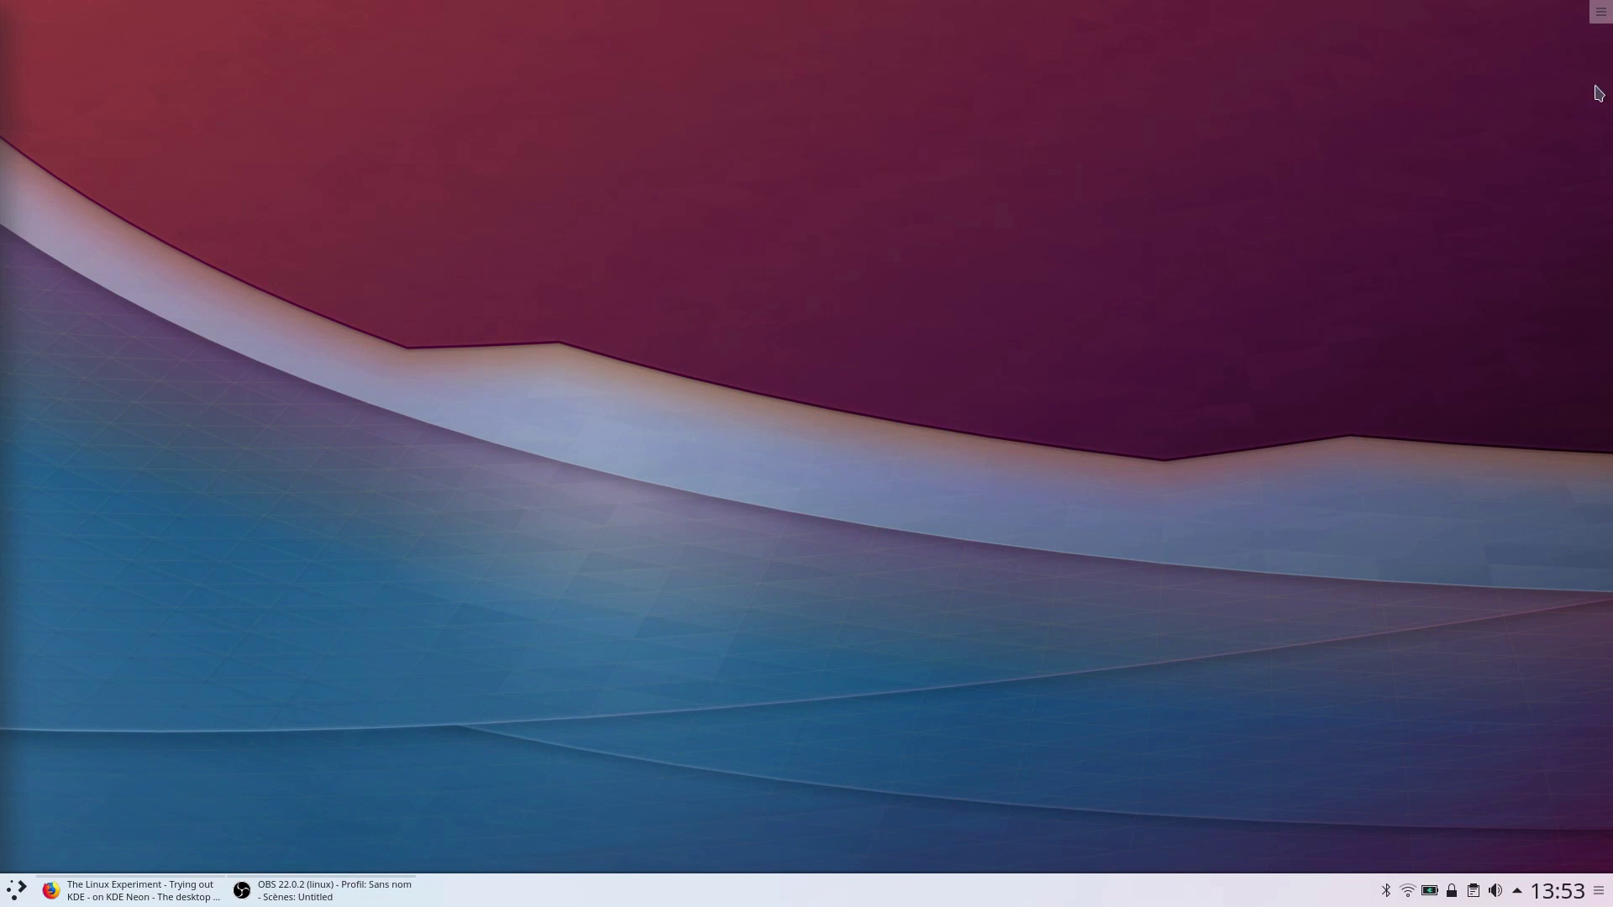
# View the Task Manager's keyboard shortcut setting, then bring up Activities with Meta+Q
pyautogui.click(1601, 13)
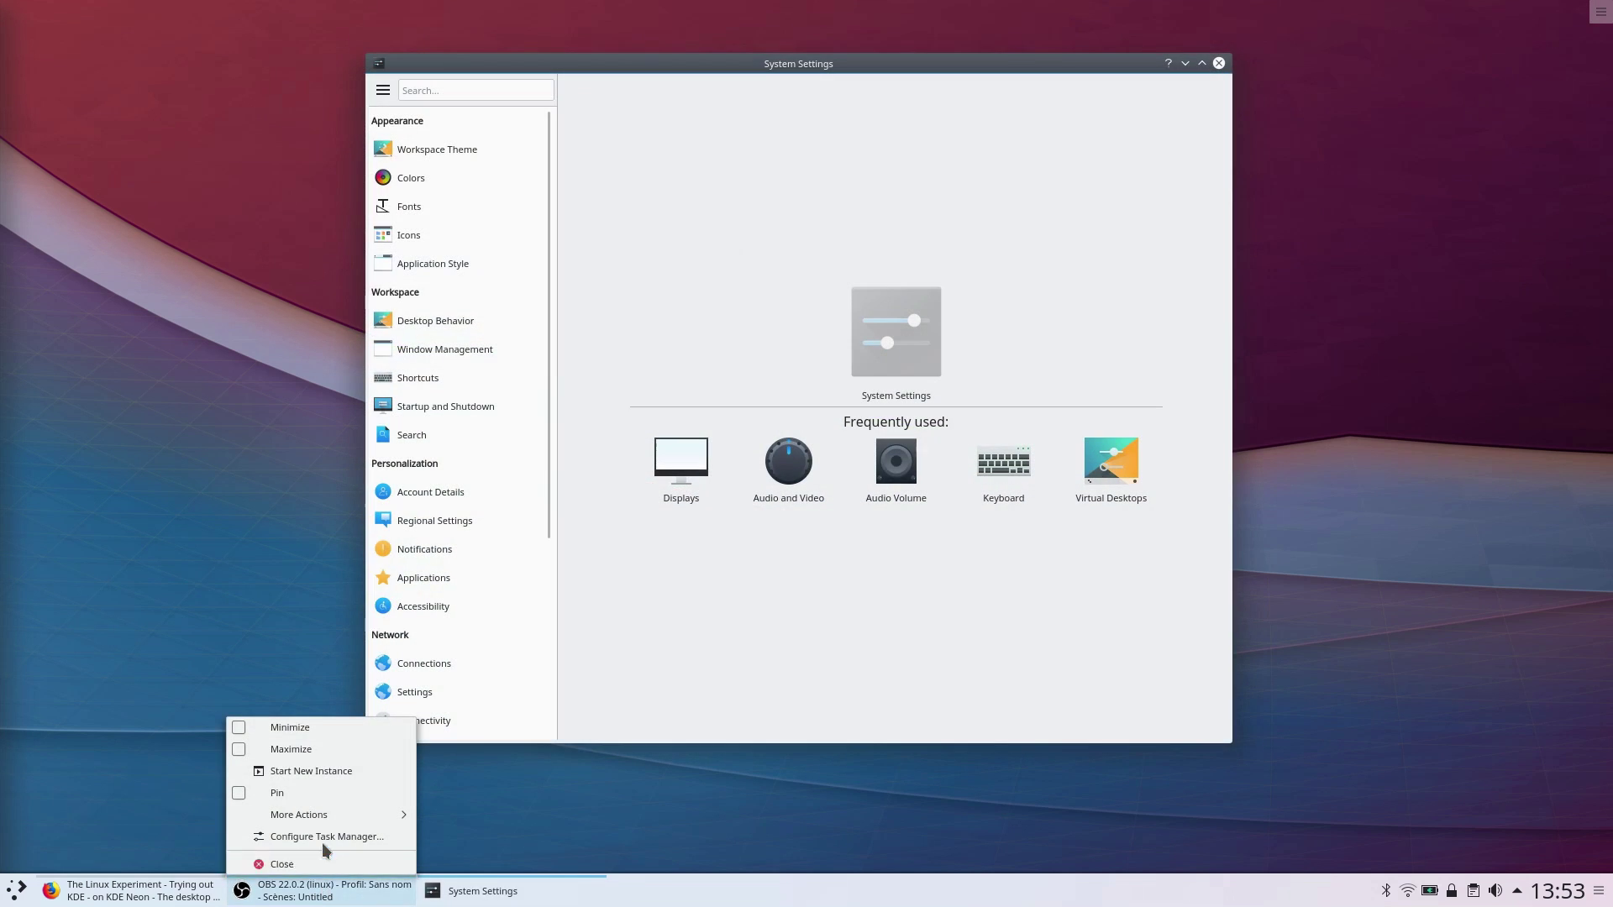
pyautogui.click(325, 837)
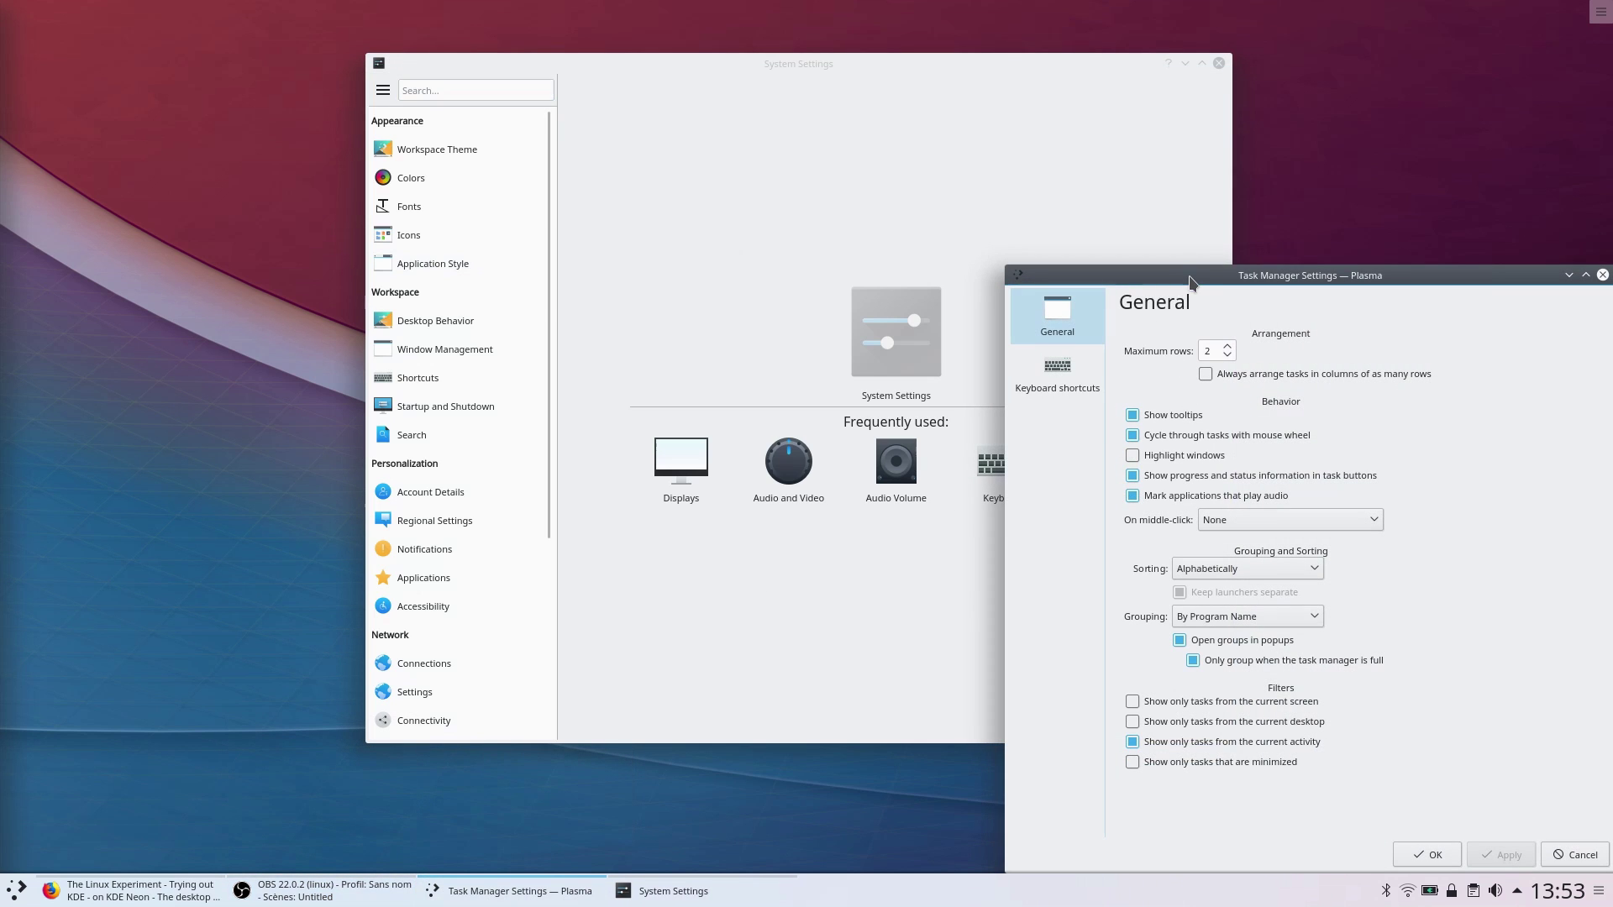
pyautogui.moveTo(1190, 281); pyautogui.dragTo(830, 173)
pyautogui.click(700, 260)
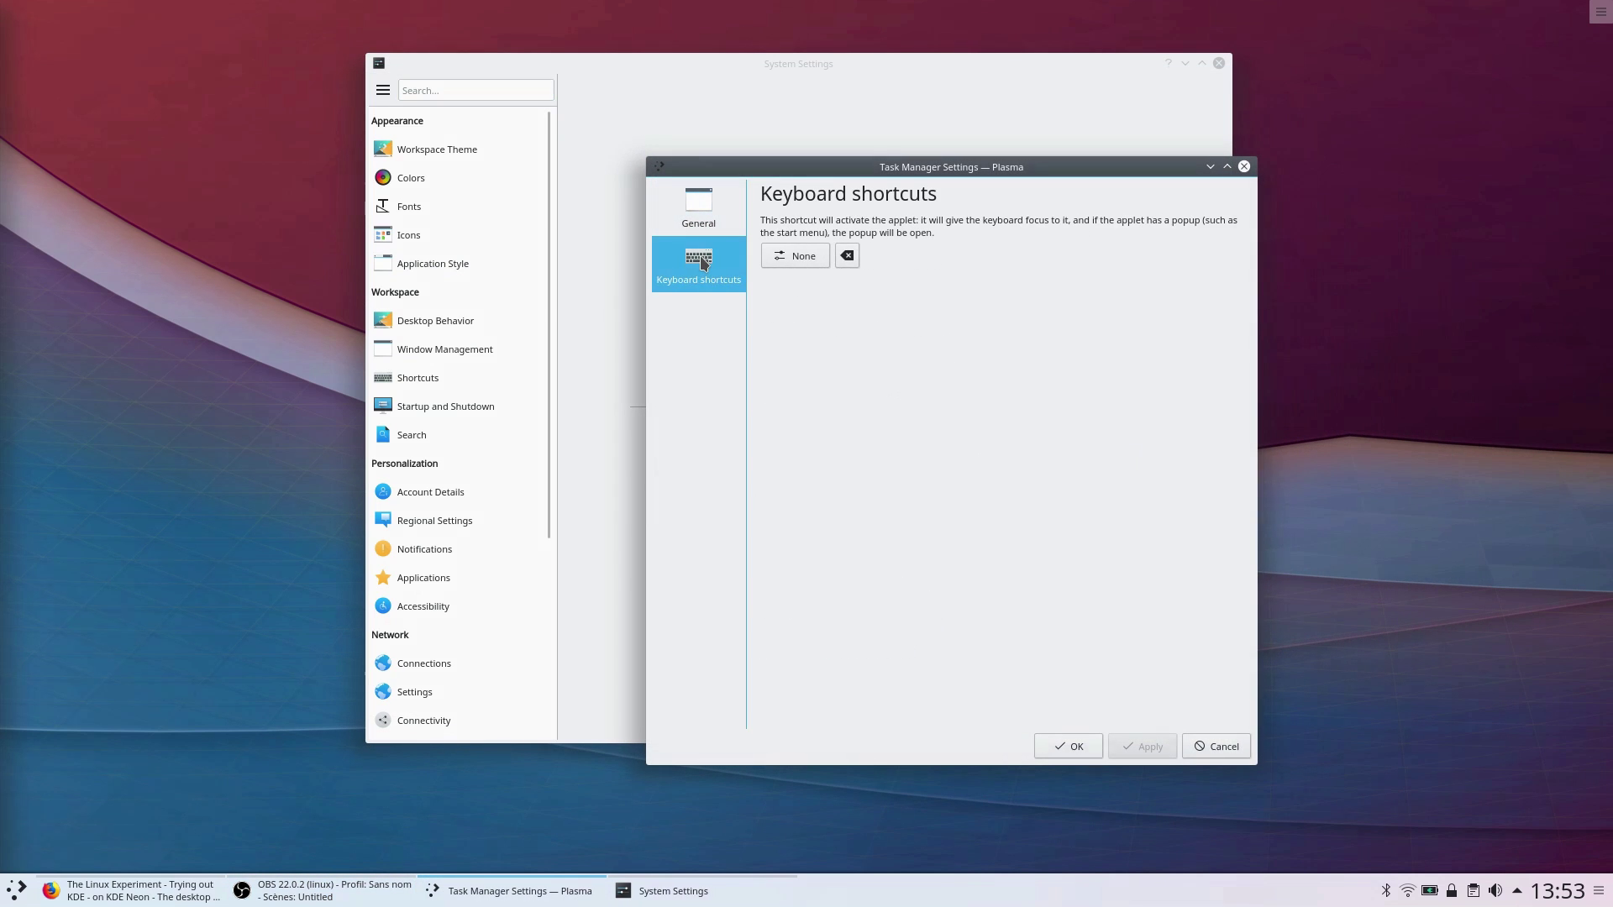
pyautogui.press('Escape')
pyautogui.press('super+q')
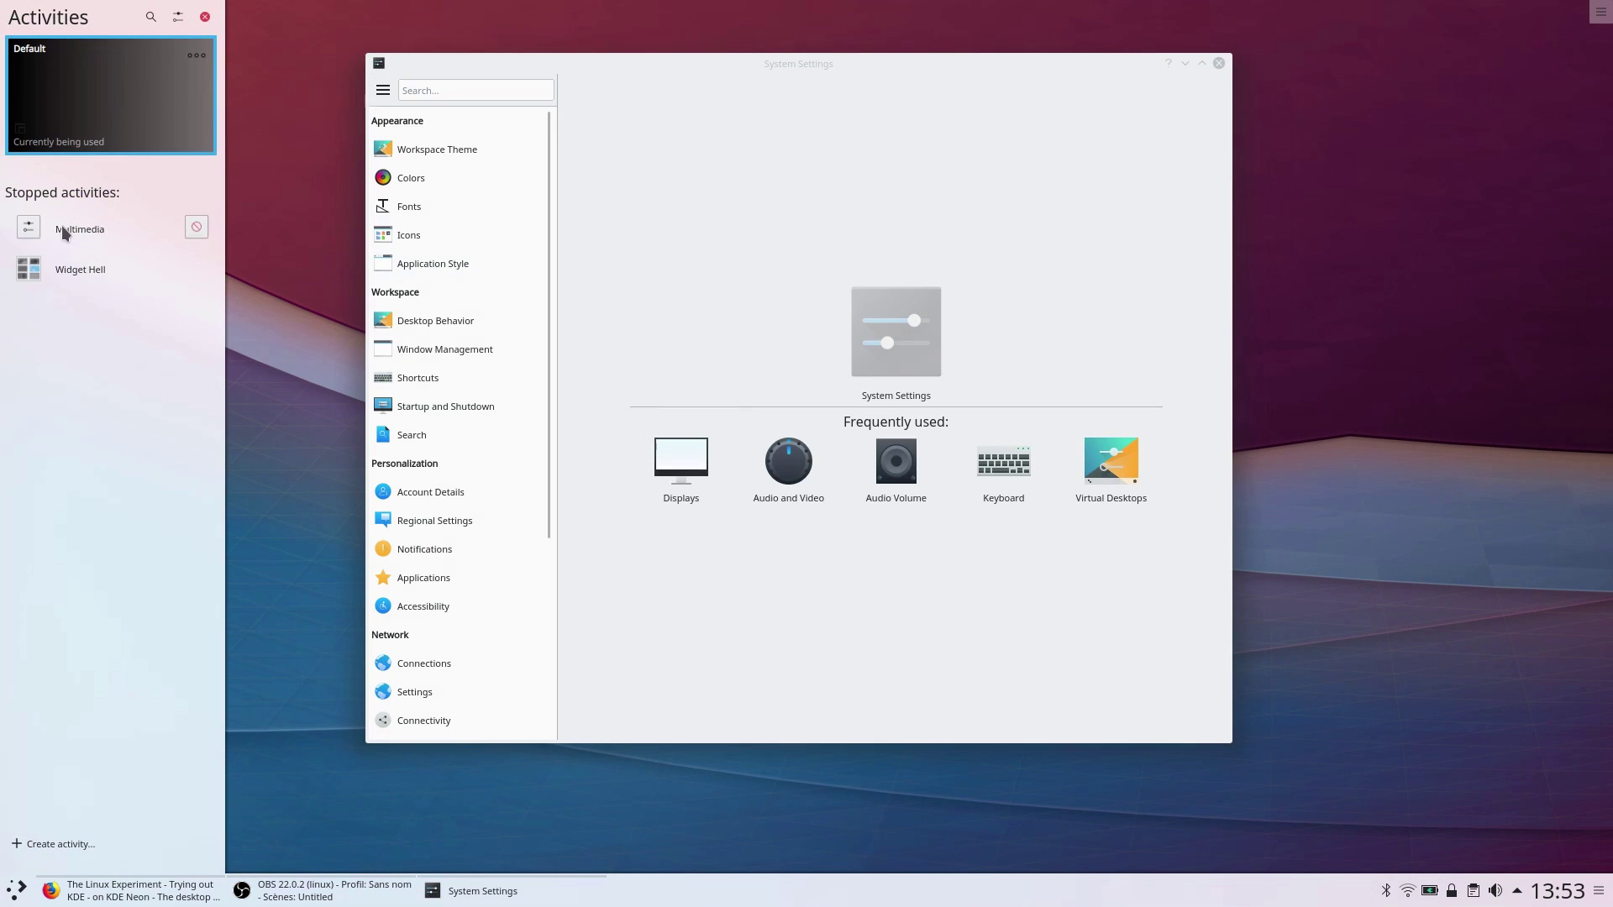
# Switch to the Multimedia activity, then back to the Default activity
pyautogui.click(65, 230)
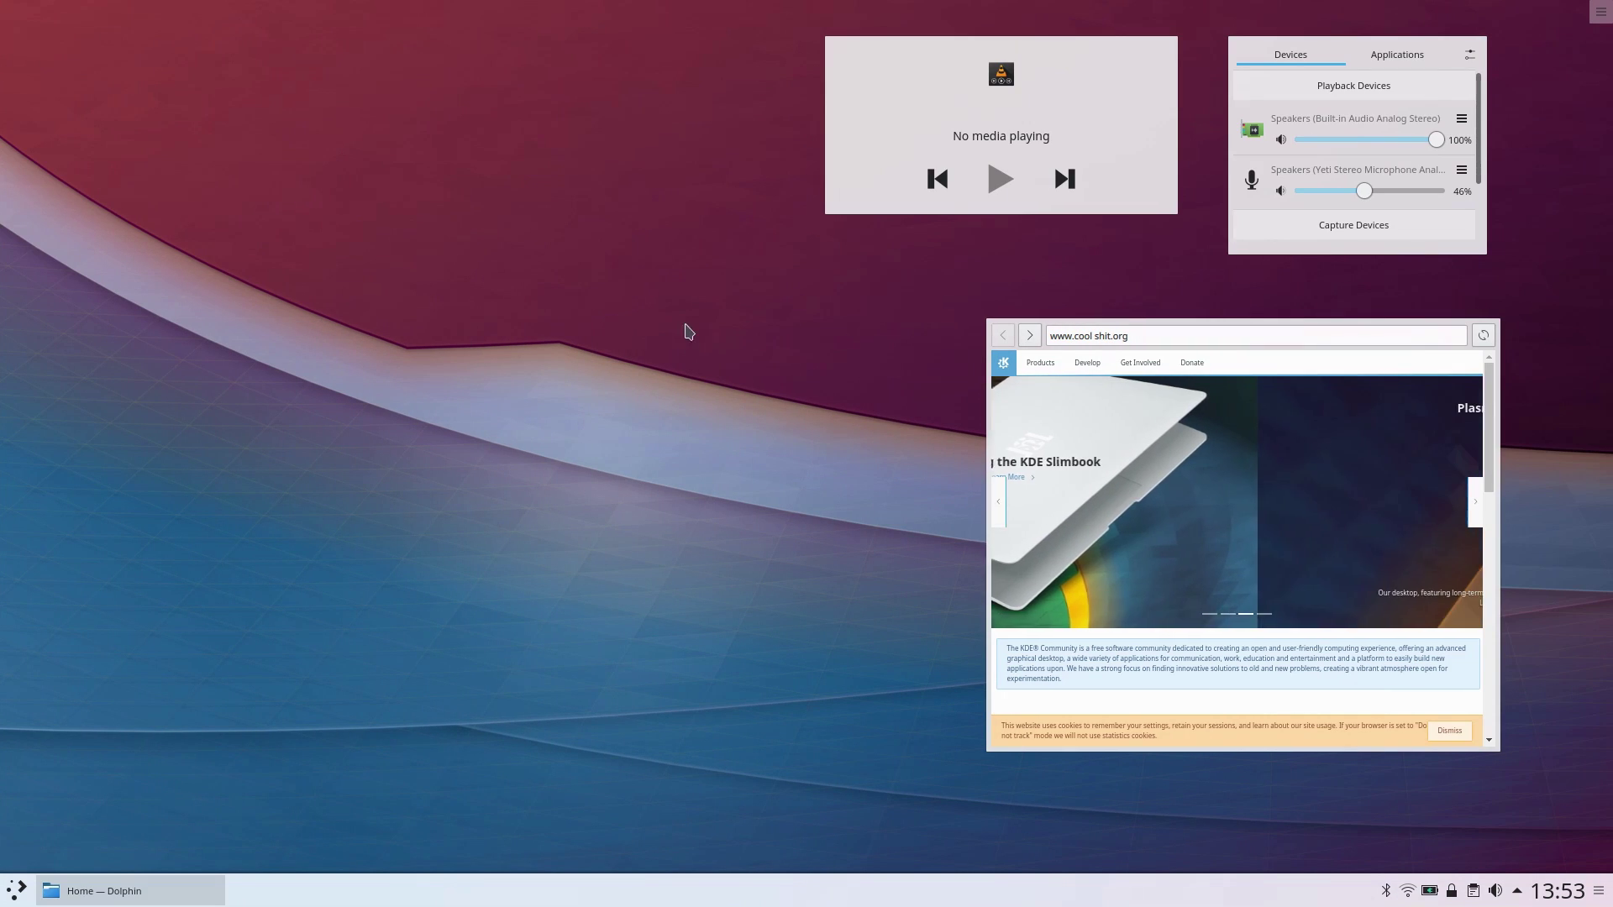
pyautogui.click(1601, 13)
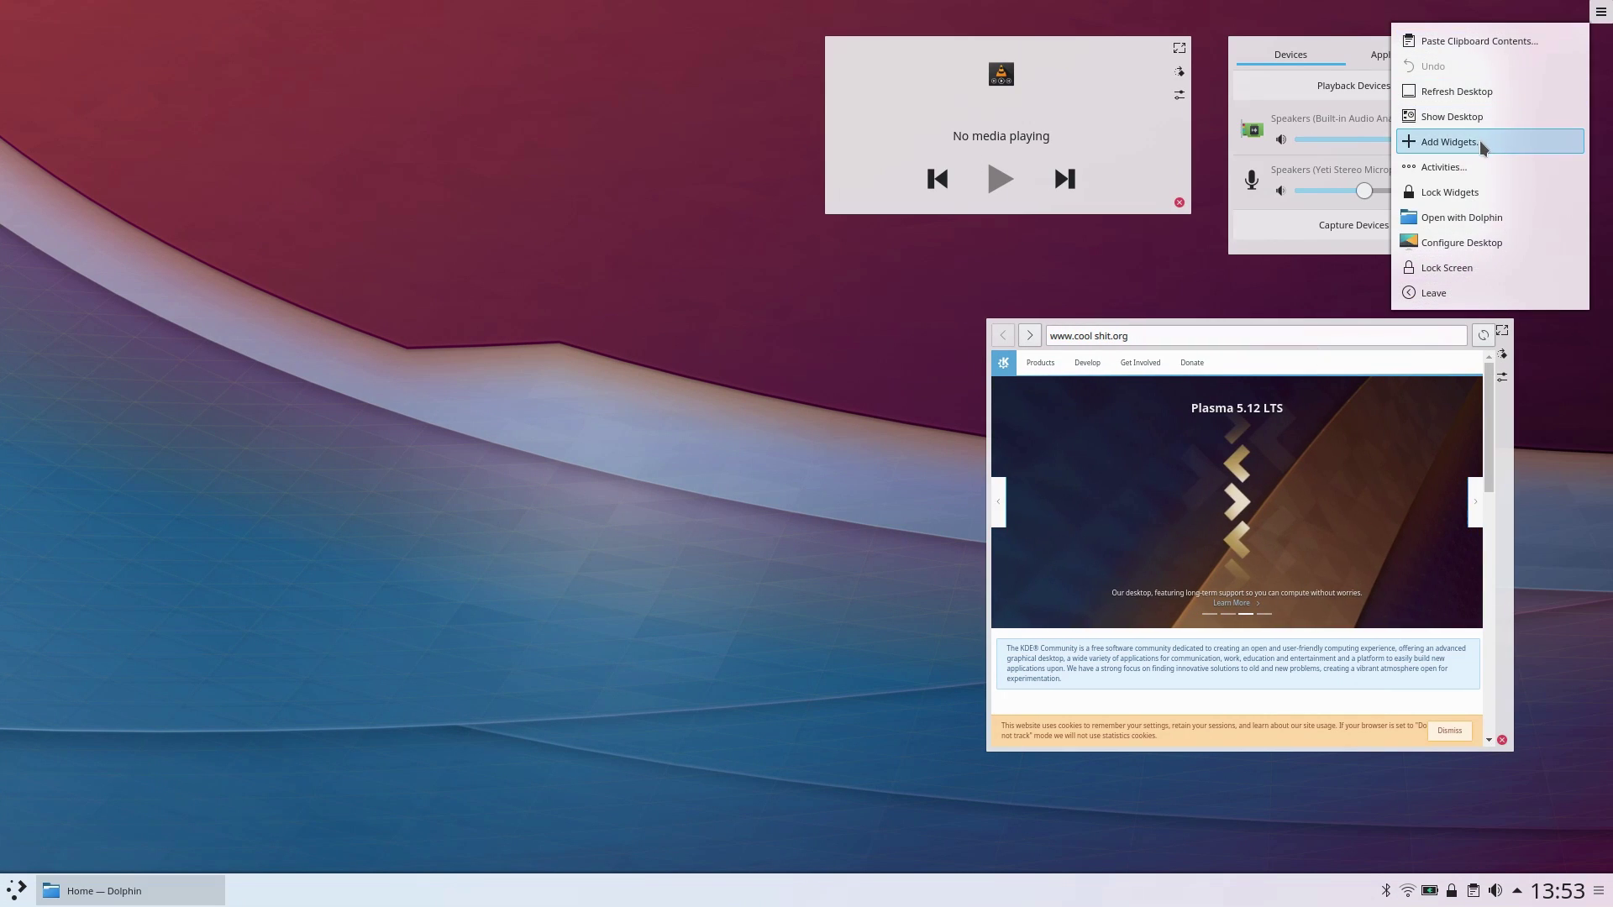
pyautogui.click(1468, 169)
pyautogui.click(107, 208)
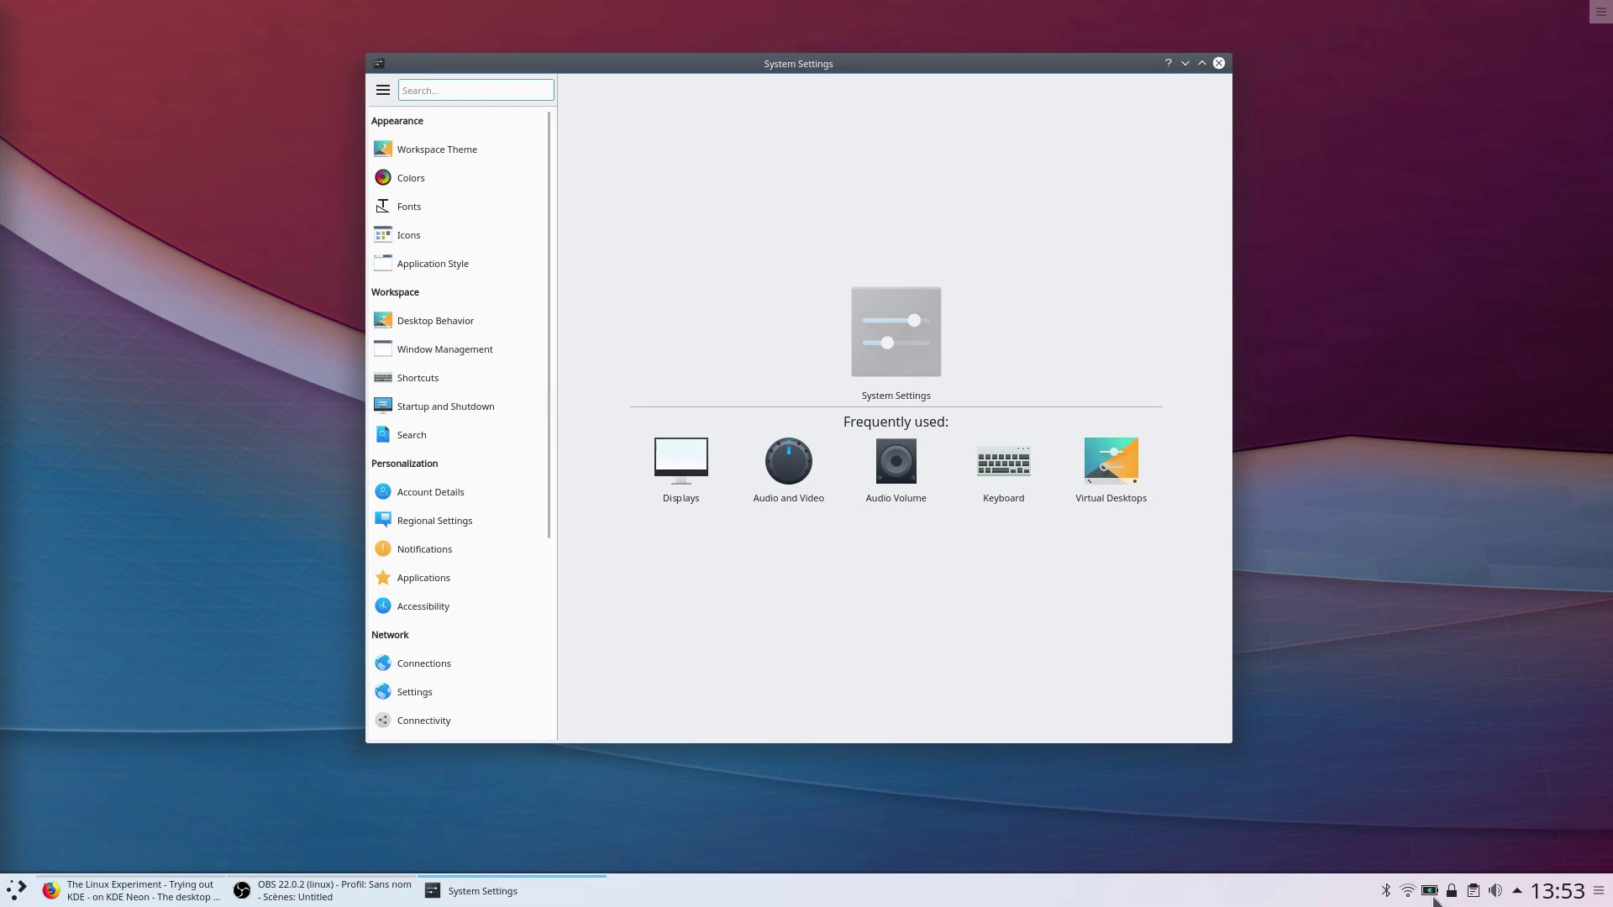
# Dismiss the network panel, close System Settings and relaunch it from the application launcher
pyautogui.click(1385, 892)
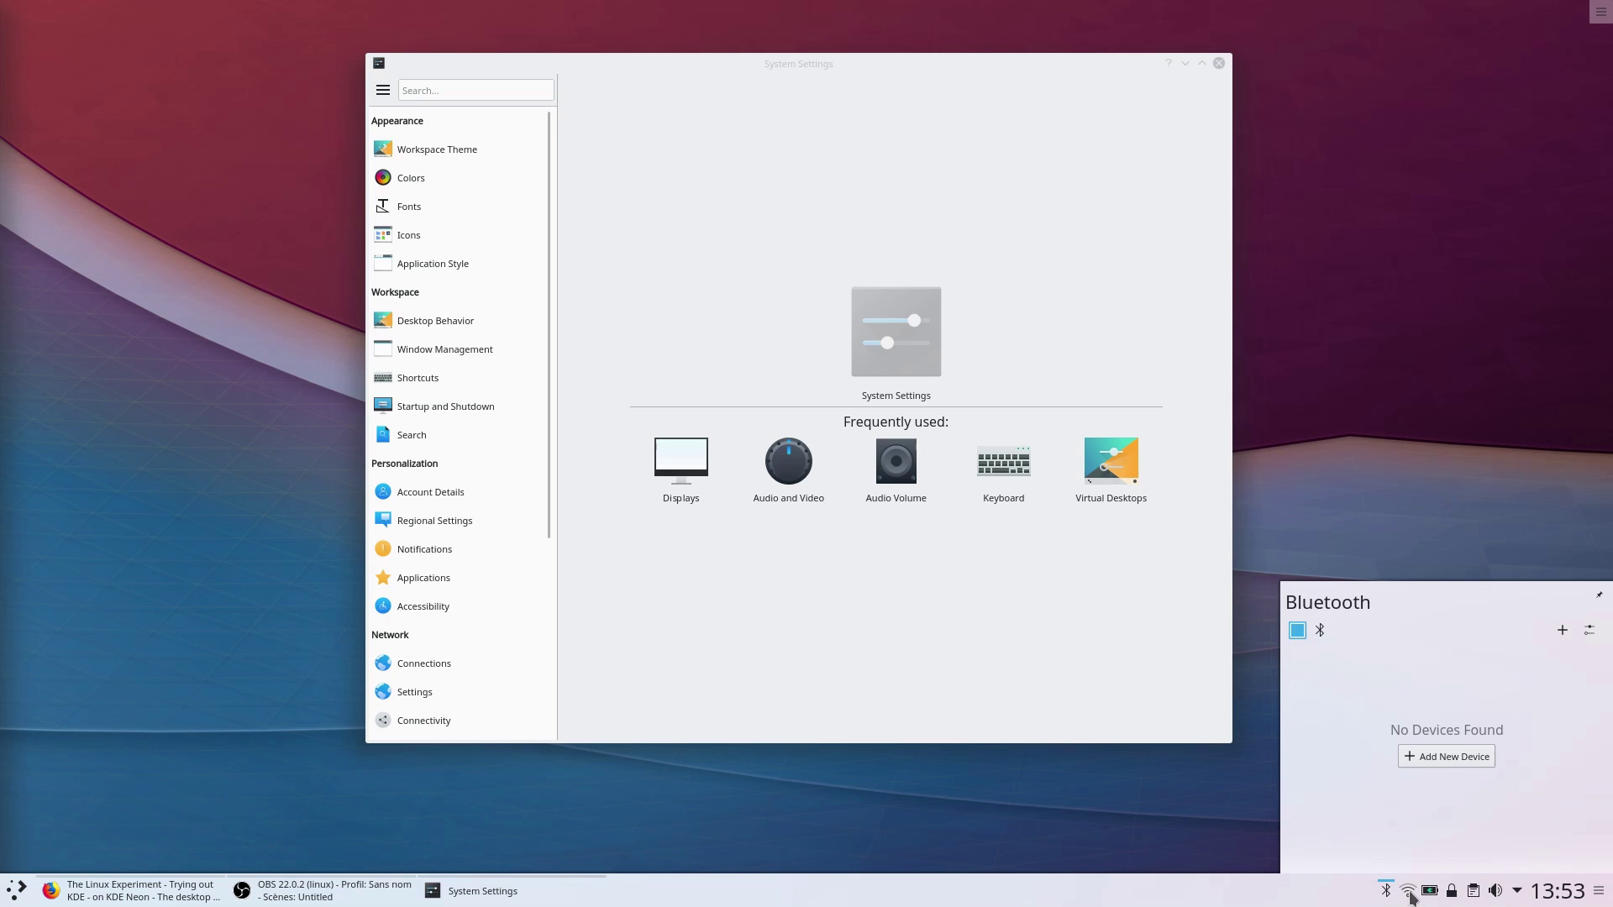
pyautogui.click(1408, 892)
pyautogui.click(1418, 894)
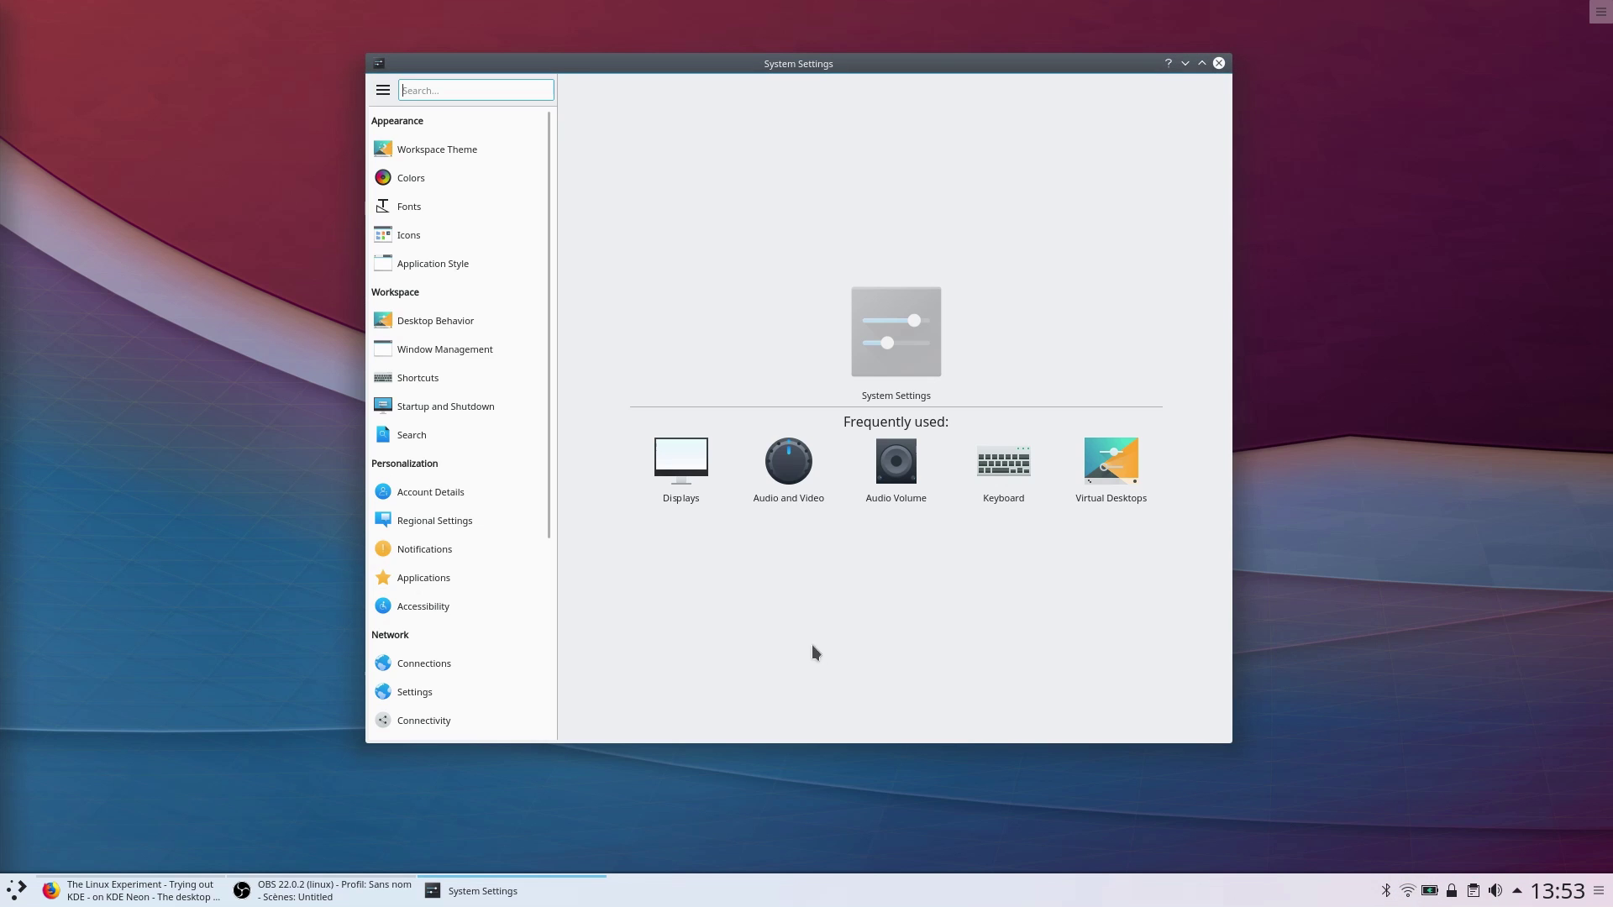
pyautogui.moveTo(860, 63); pyautogui.dragTo(860, 75)
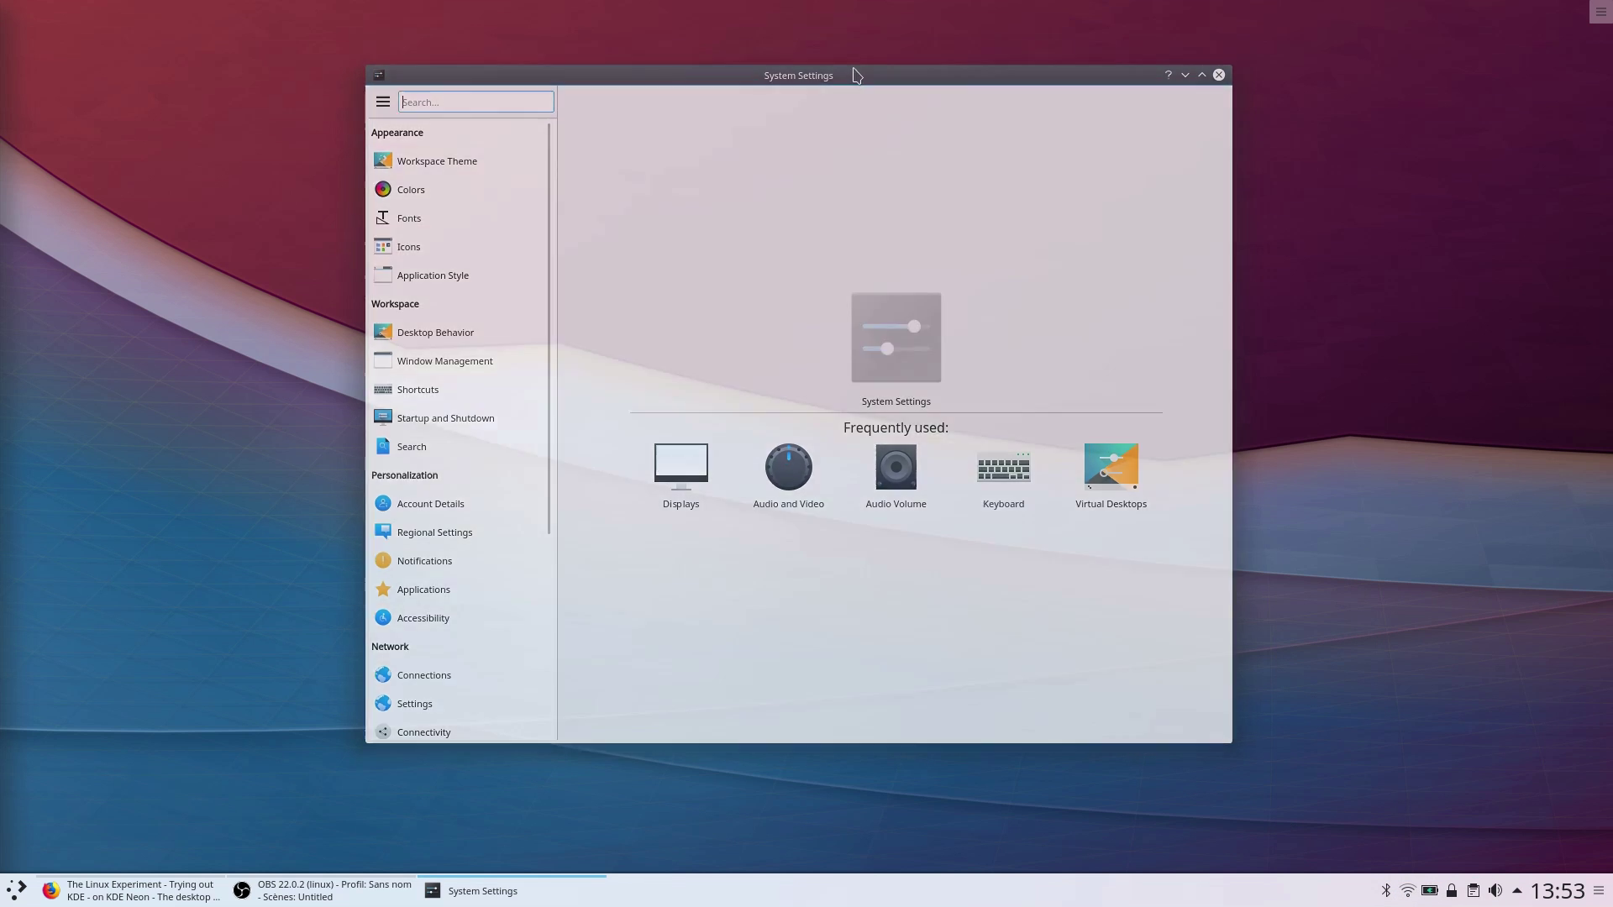
pyautogui.click(1219, 74)
pyautogui.press('super')
pyautogui.click(116, 600)
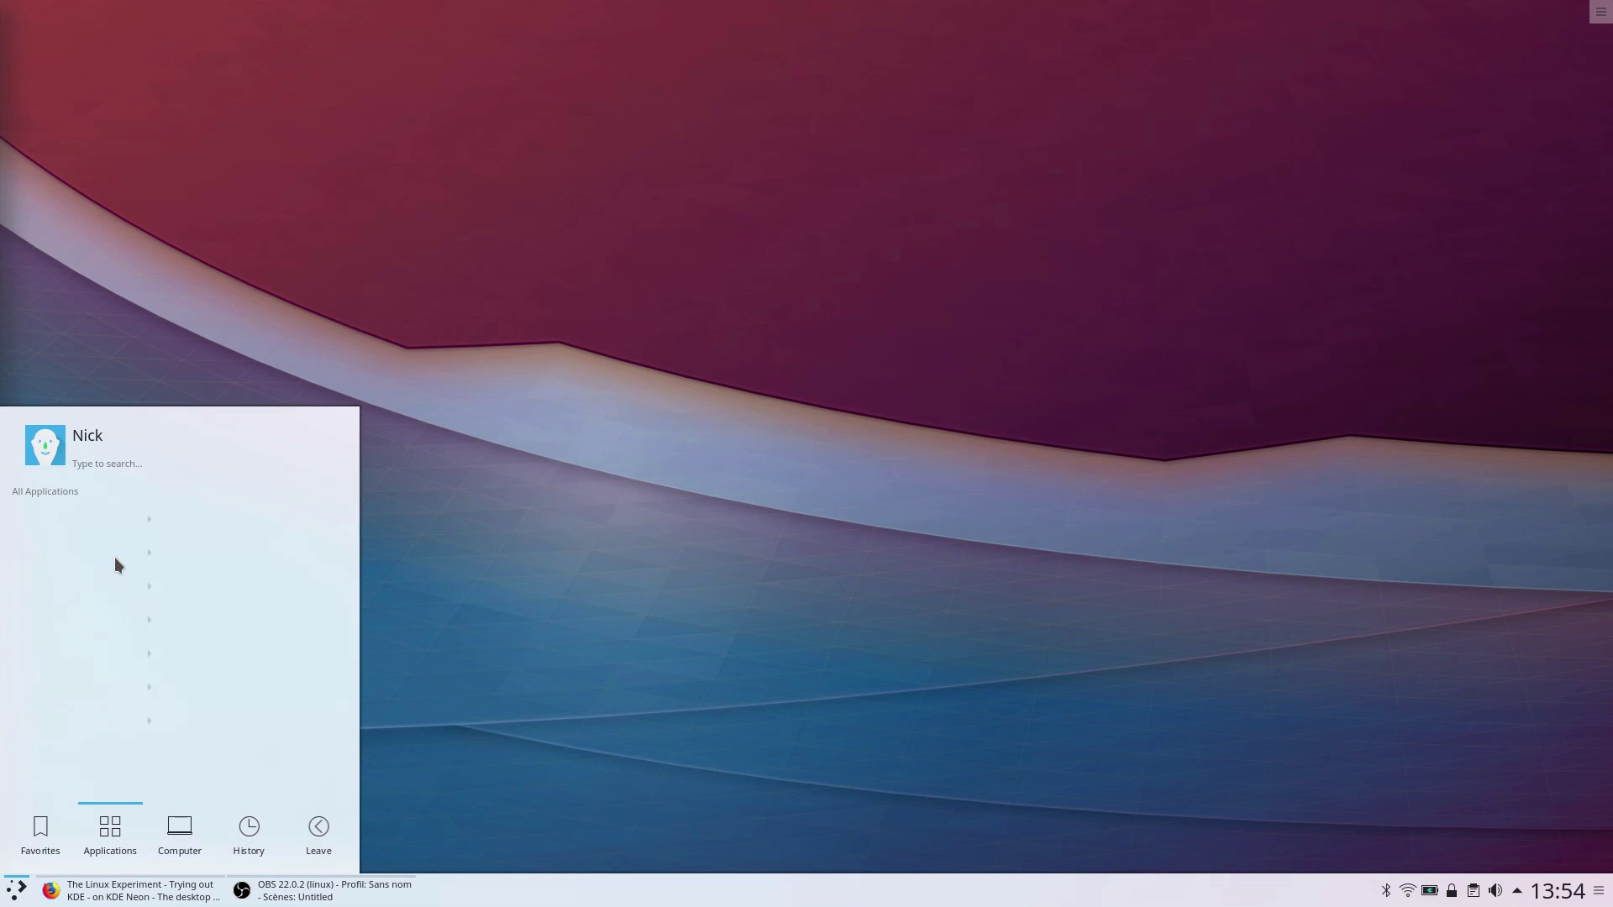
pyautogui.click(45, 491)
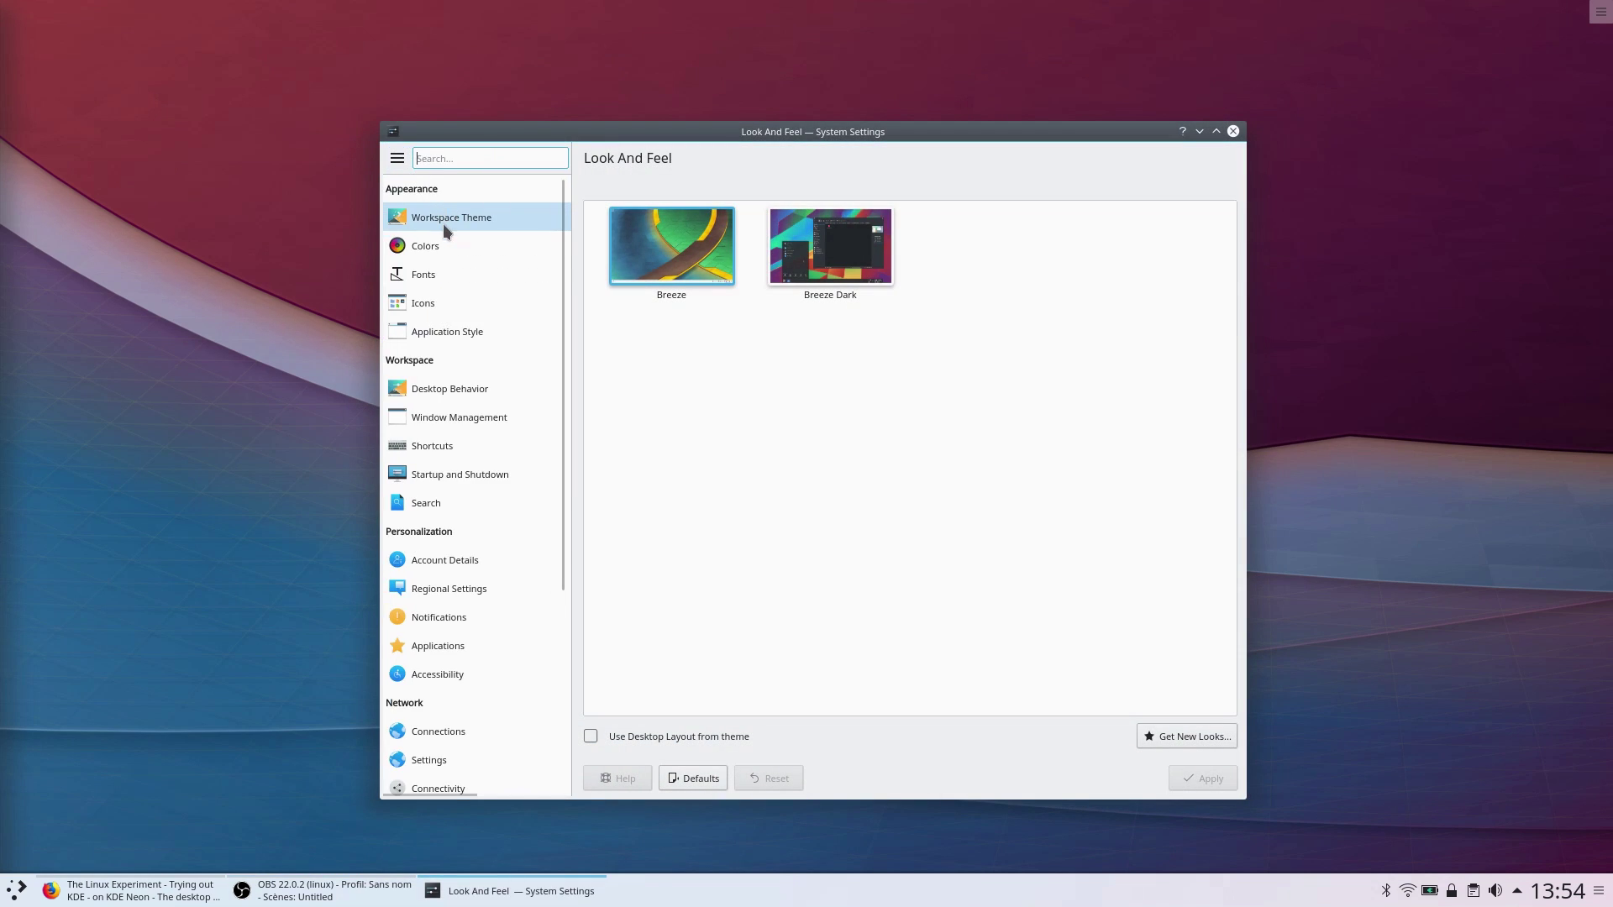
# Browse the Colors, Fonts and Application Style pages, ending on Desktop Behavior workspace settings
pyautogui.click(436, 246)
pyautogui.click(425, 274)
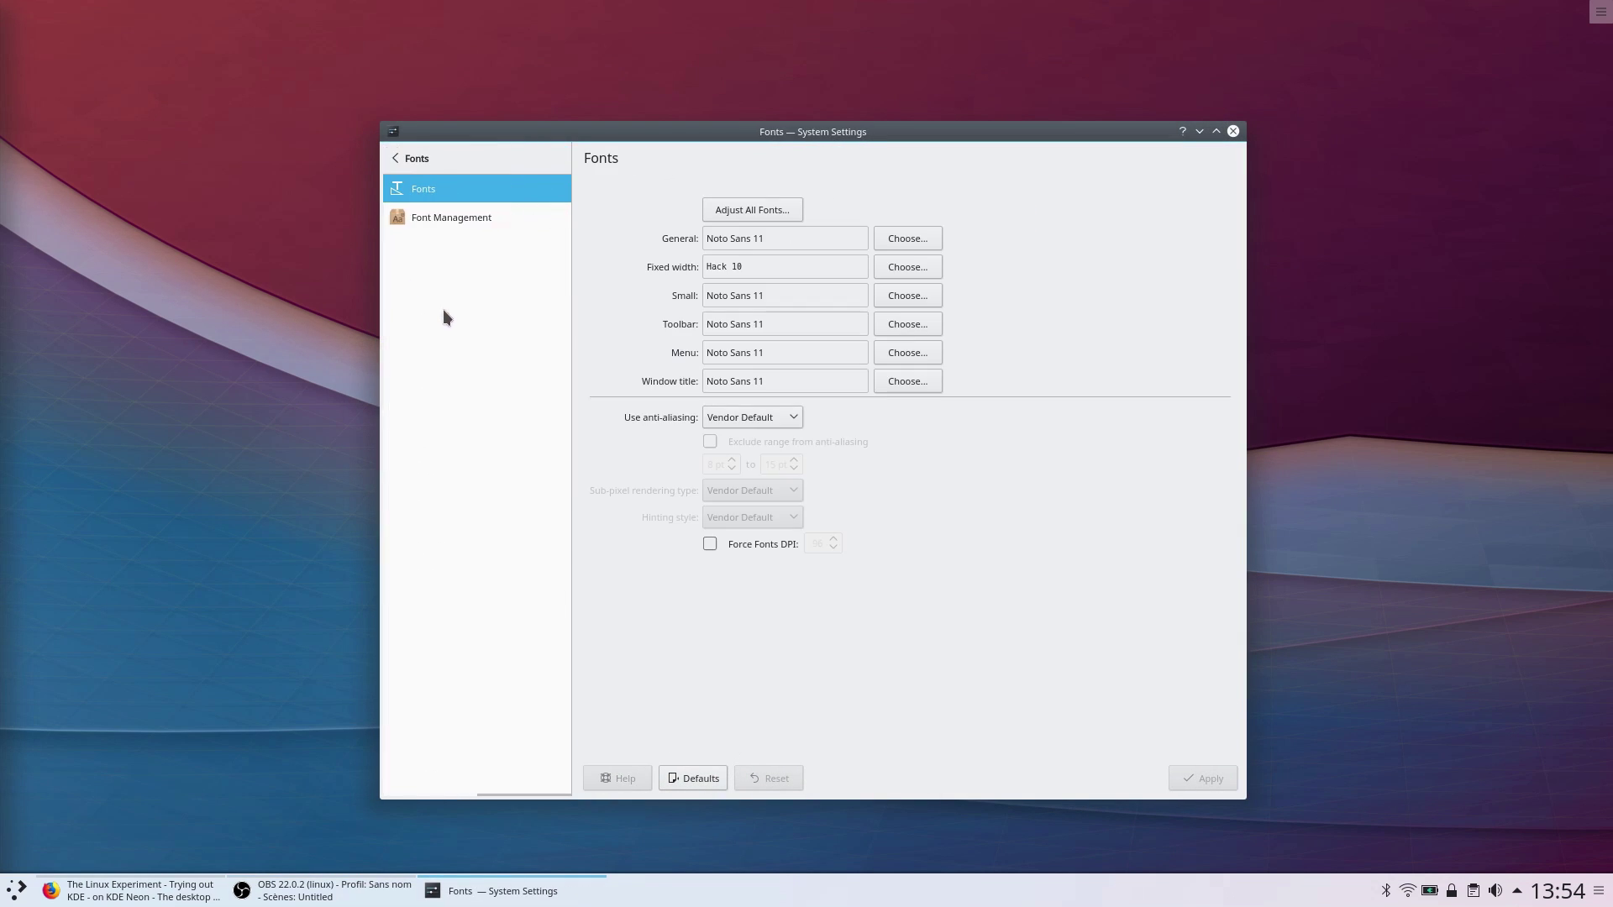
pyautogui.click(405, 163)
pyautogui.click(447, 338)
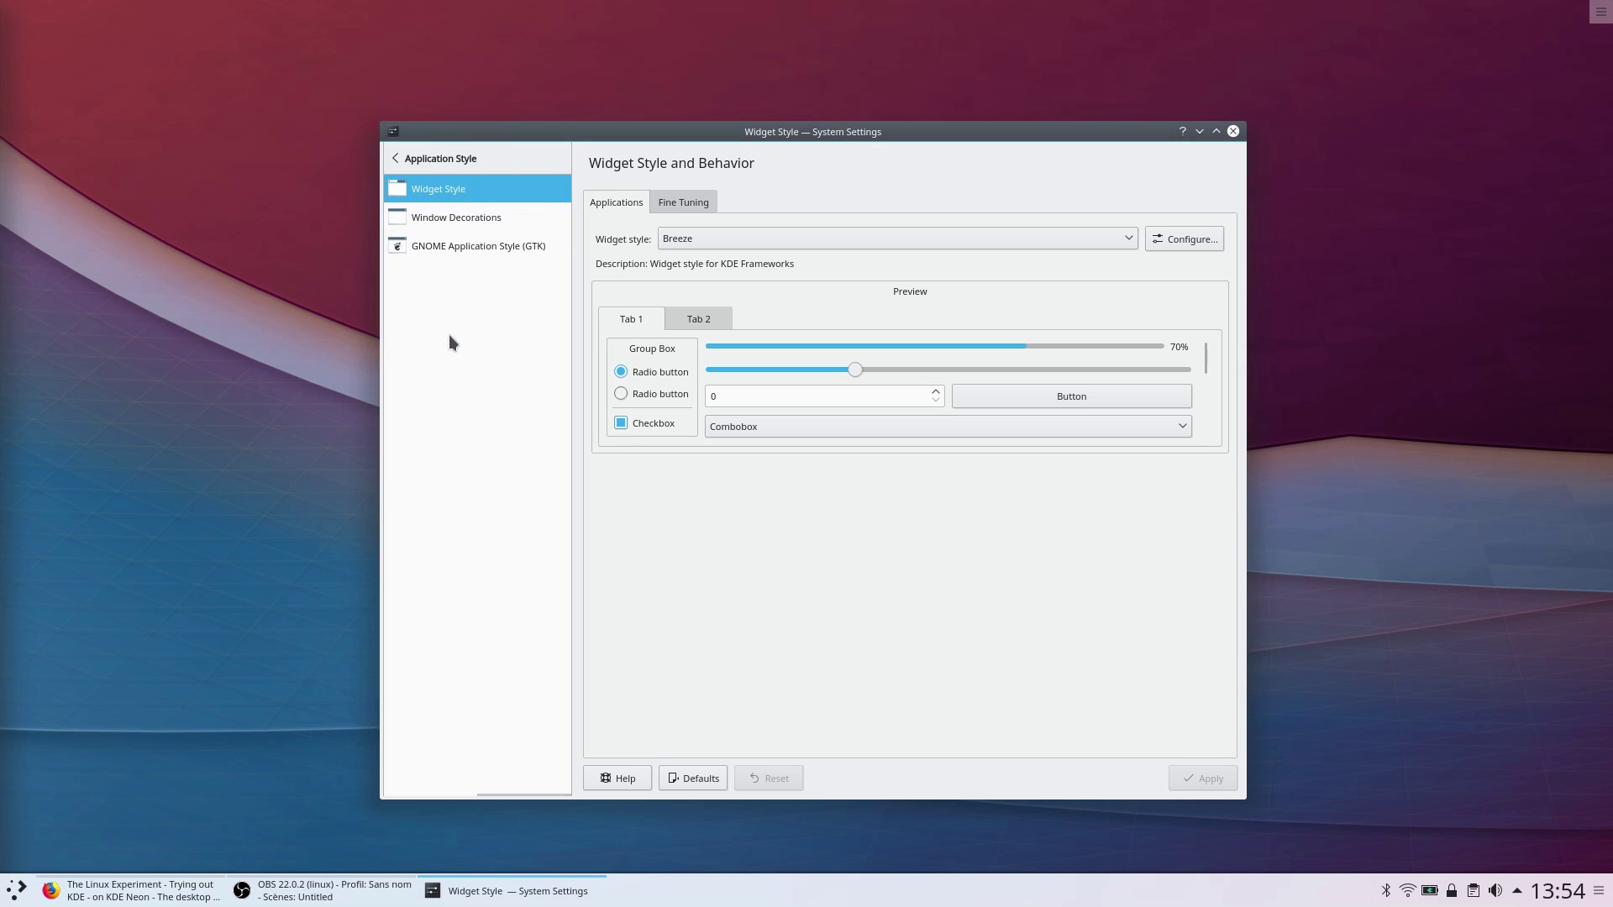
pyautogui.click(399, 163)
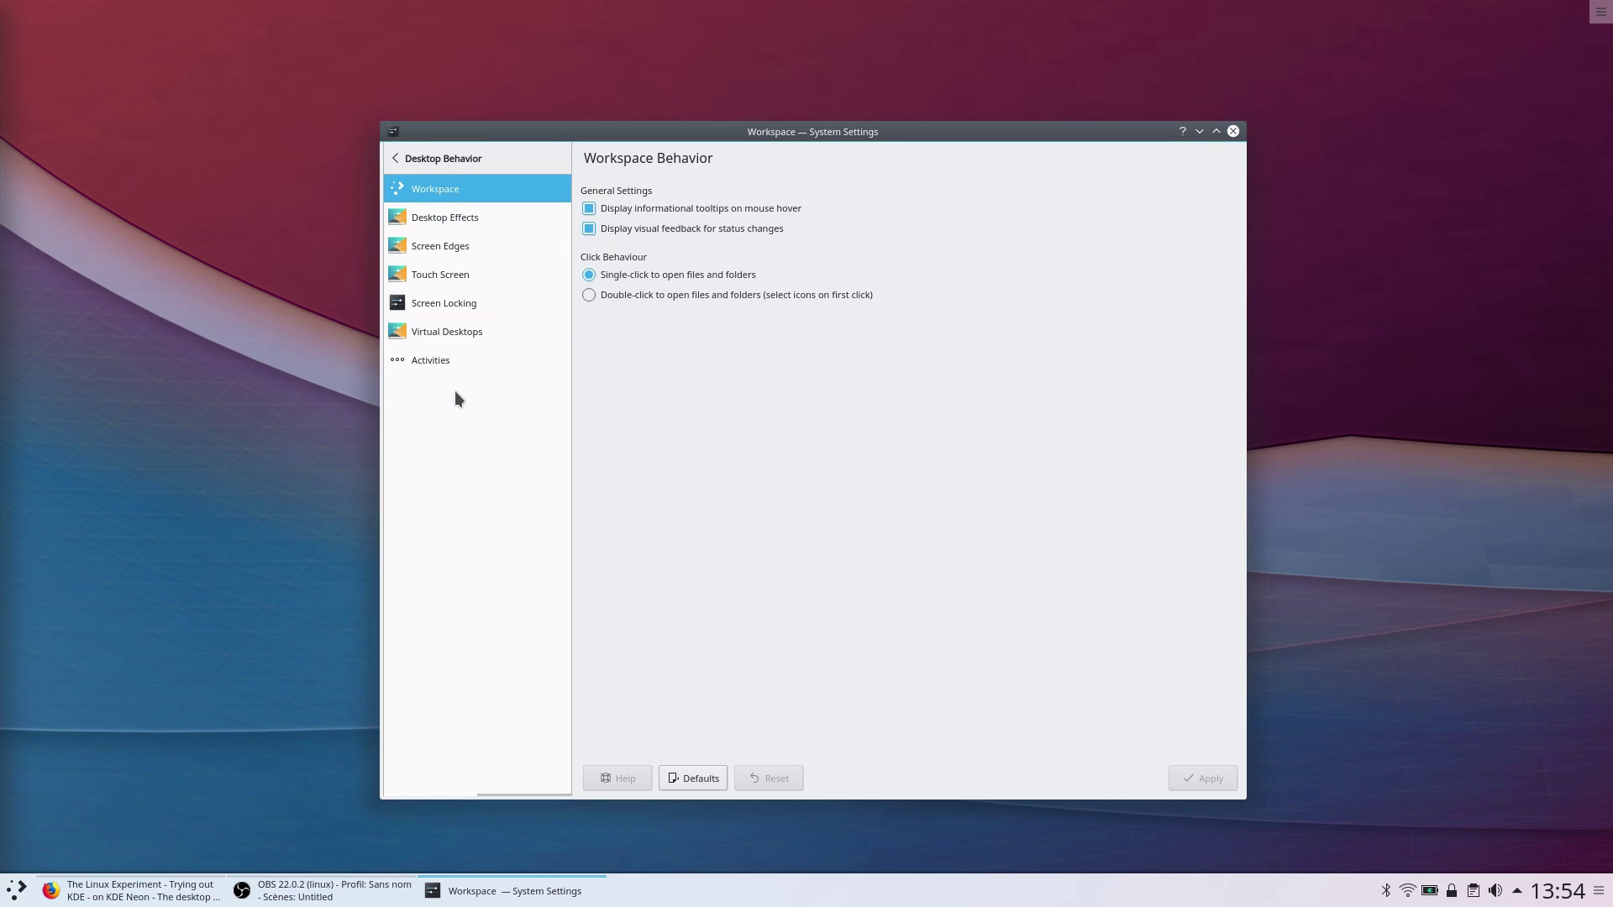